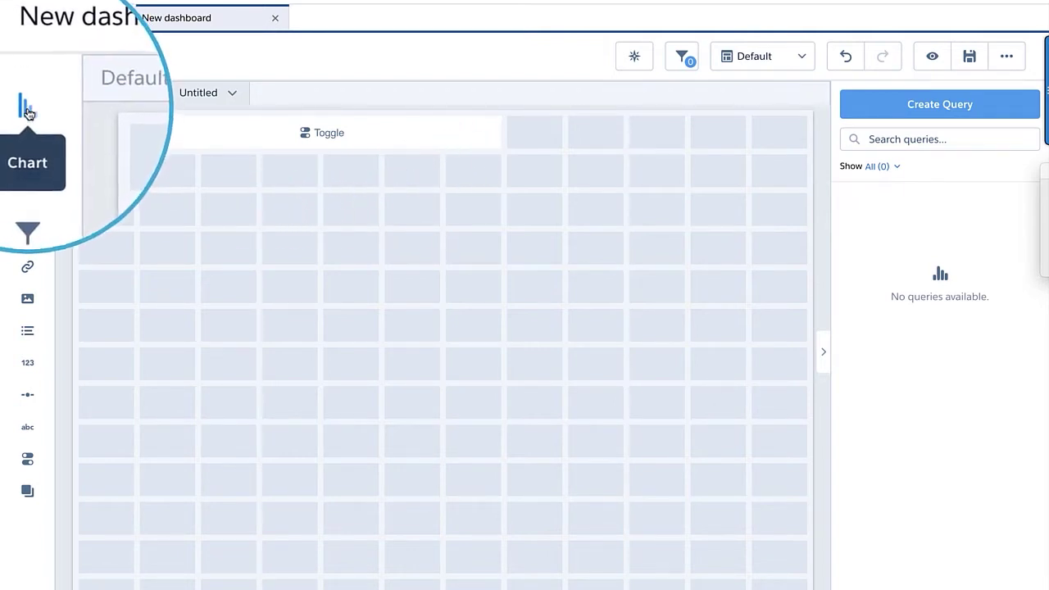
# - Place a chart widget below the toggle and use the Opportunities dataset from the Sales Chicago app as its data source
pyautogui.moveTo(28, 111); pyautogui.dragTo(180, 240)
pyautogui.moveTo(313, 299); pyautogui.dragTo(466, 393)
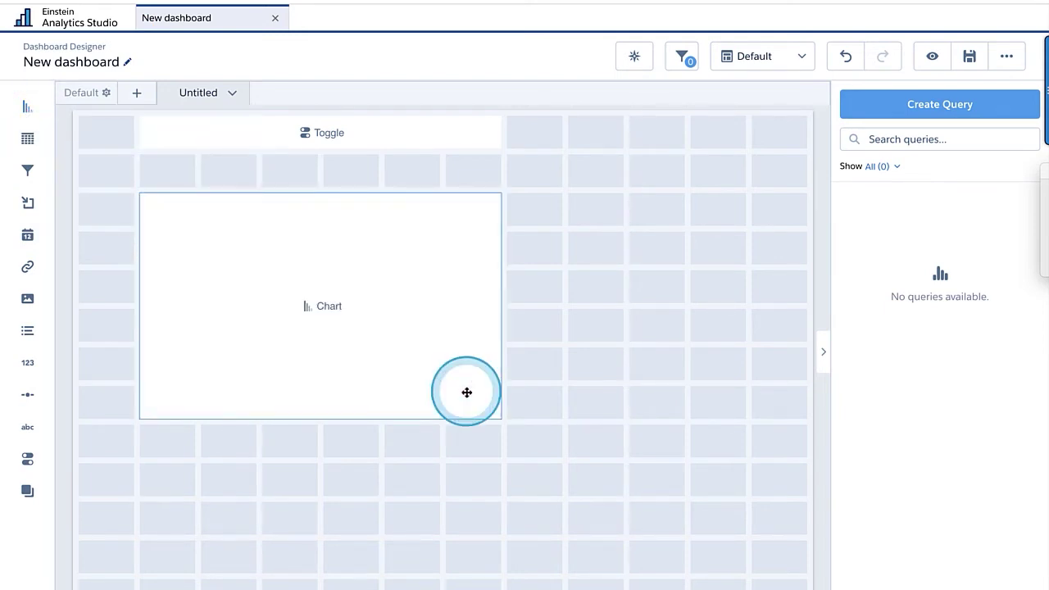
pyautogui.click(315, 310)
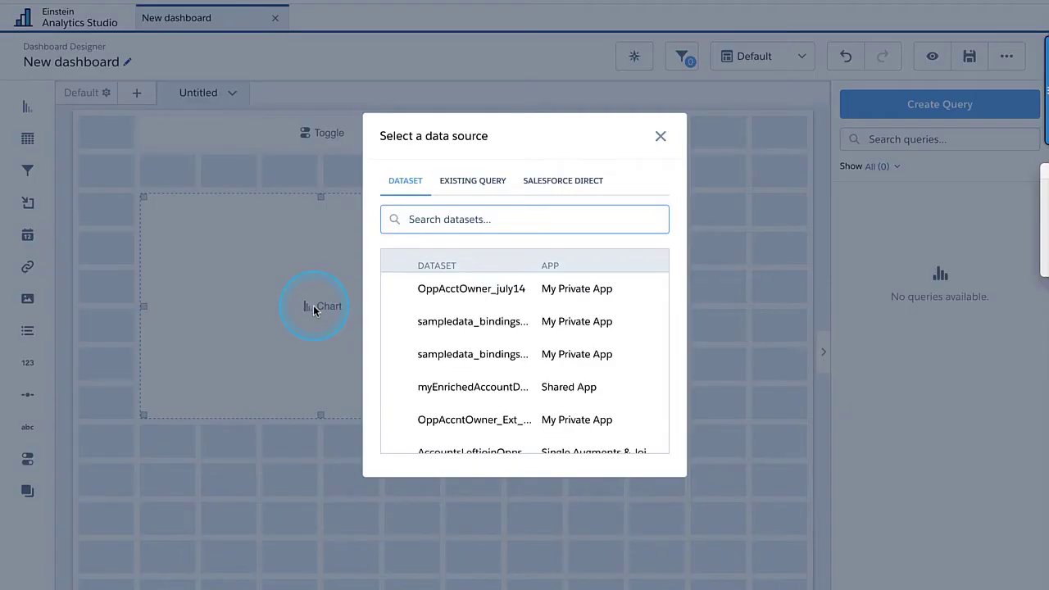
pyautogui.click(474, 228)
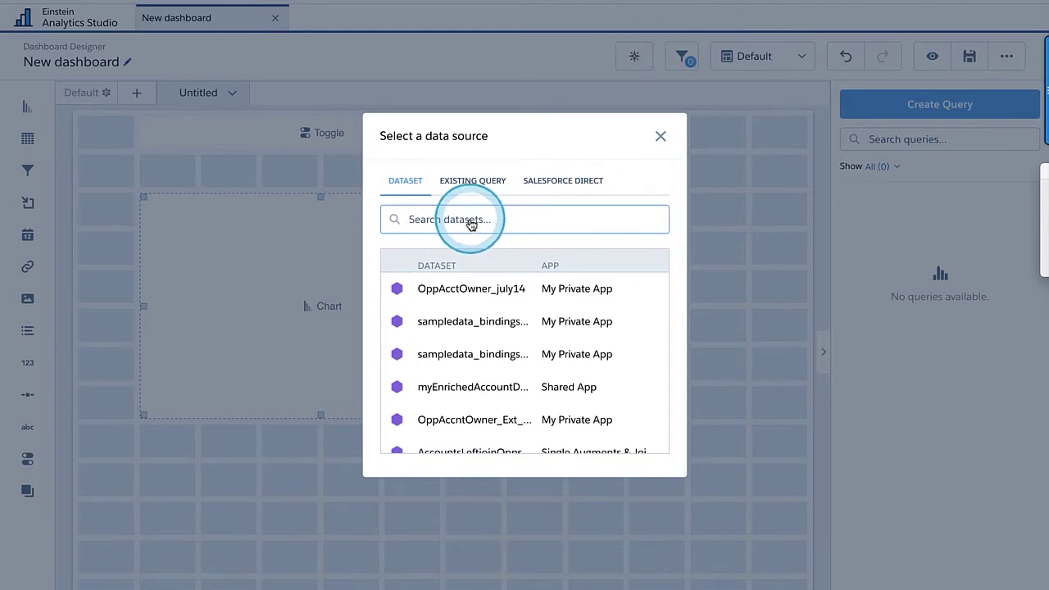
pyautogui.write('pl')
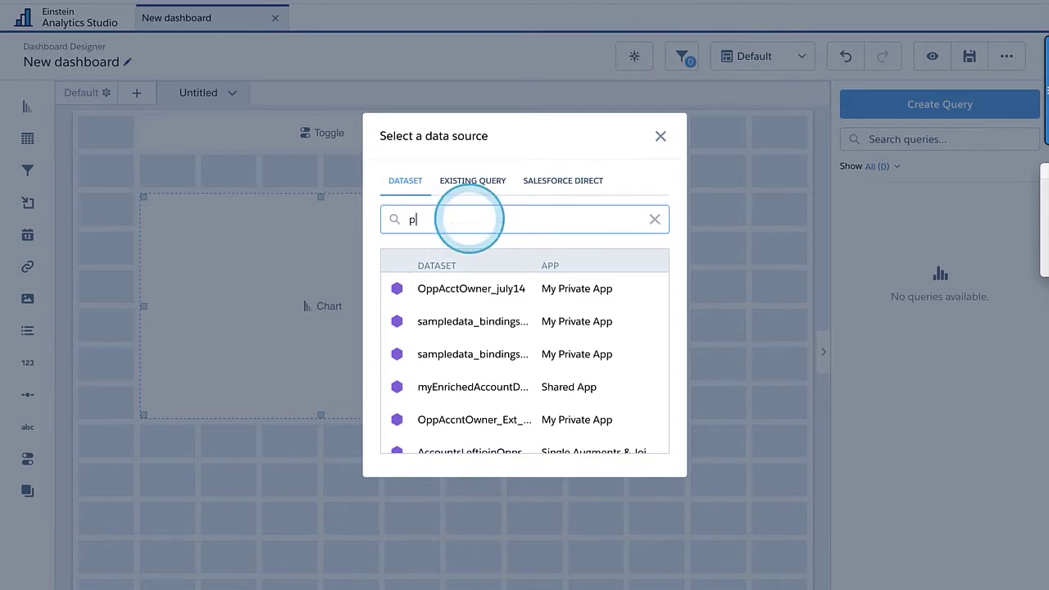
pyautogui.press('BackSpace')
pyautogui.press('BackSpace')
pyautogui.write('Oppor')
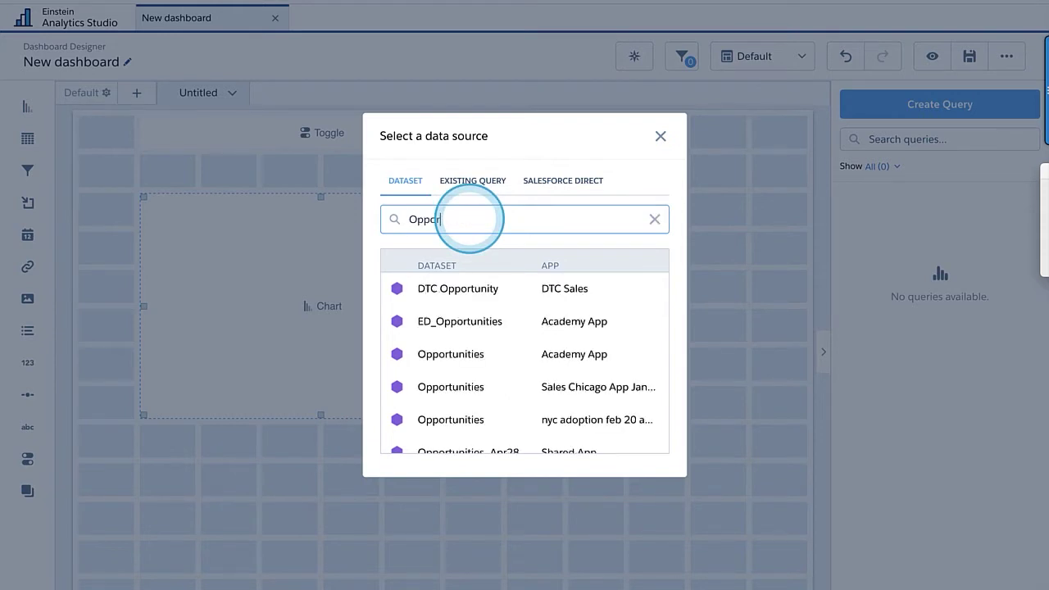
pyautogui.click(450, 392)
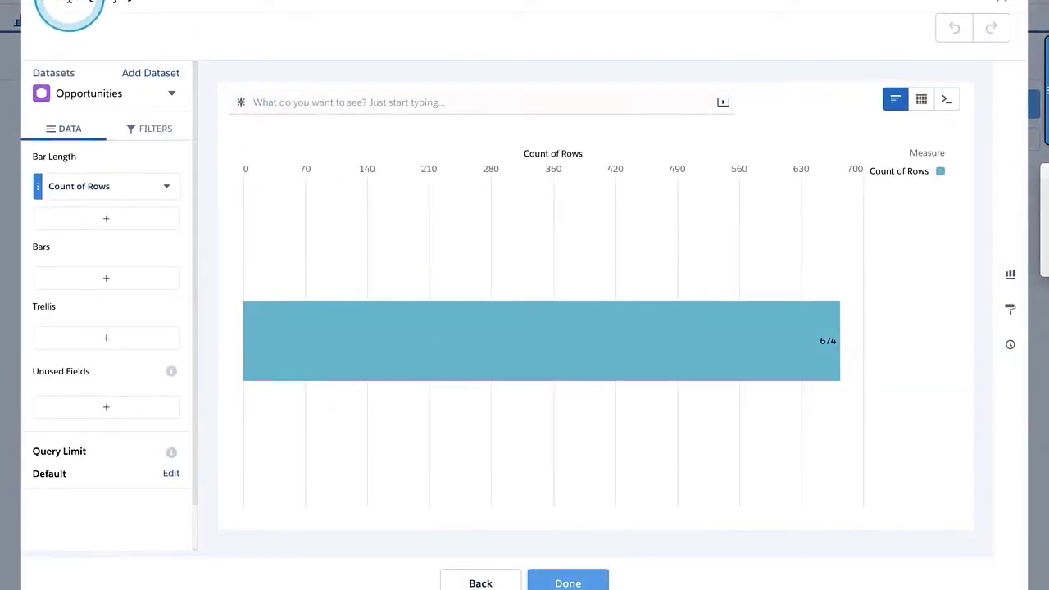
# - Name the chart's query "opp/account view" and set the bar length to Sum of Amount
pyautogui.click(70, 2)
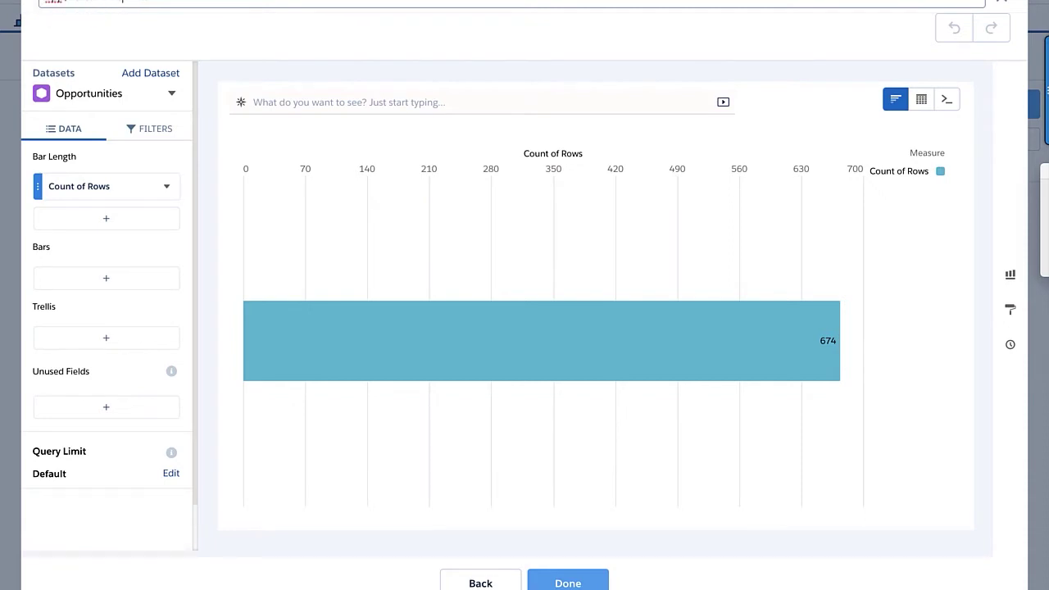
pyautogui.click(83, 187)
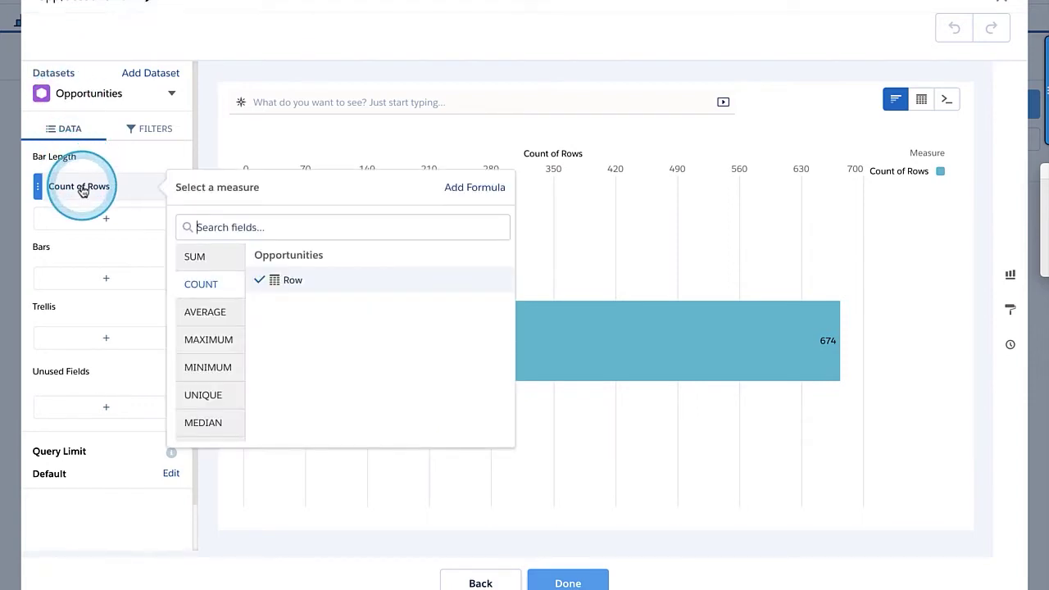
pyautogui.click(192, 256)
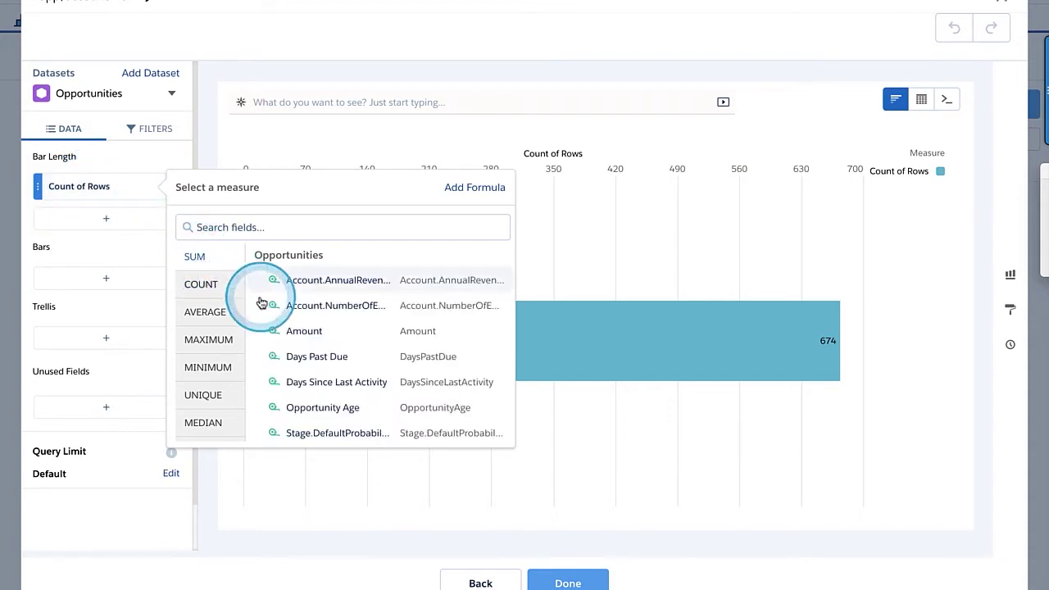
pyautogui.click(304, 331)
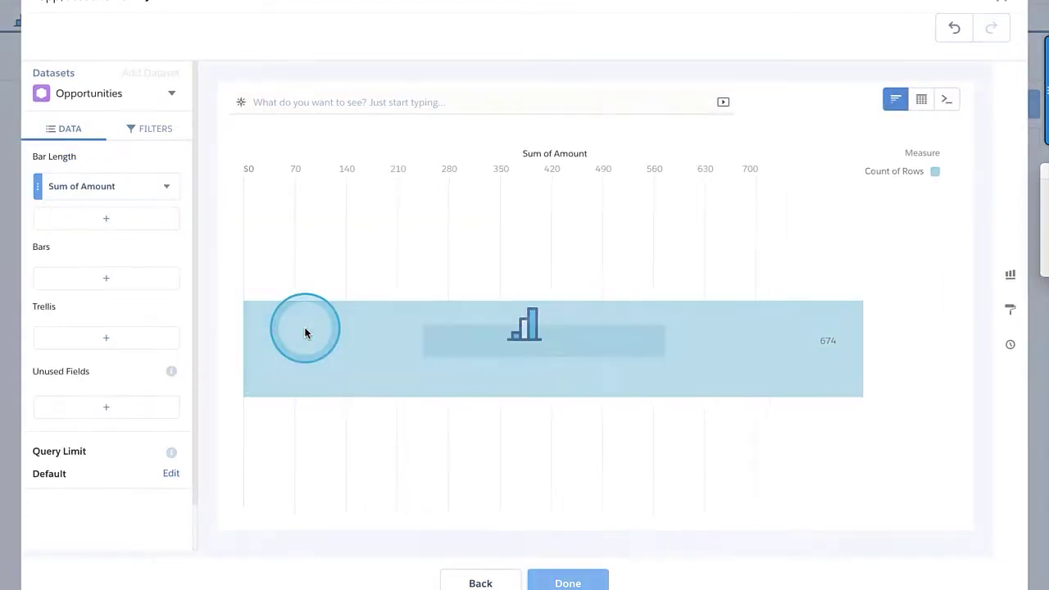
# - Group the bars by Opportunity Name, sort them by Sum of Amount in descending order, and finish the chart query
pyautogui.click(99, 280)
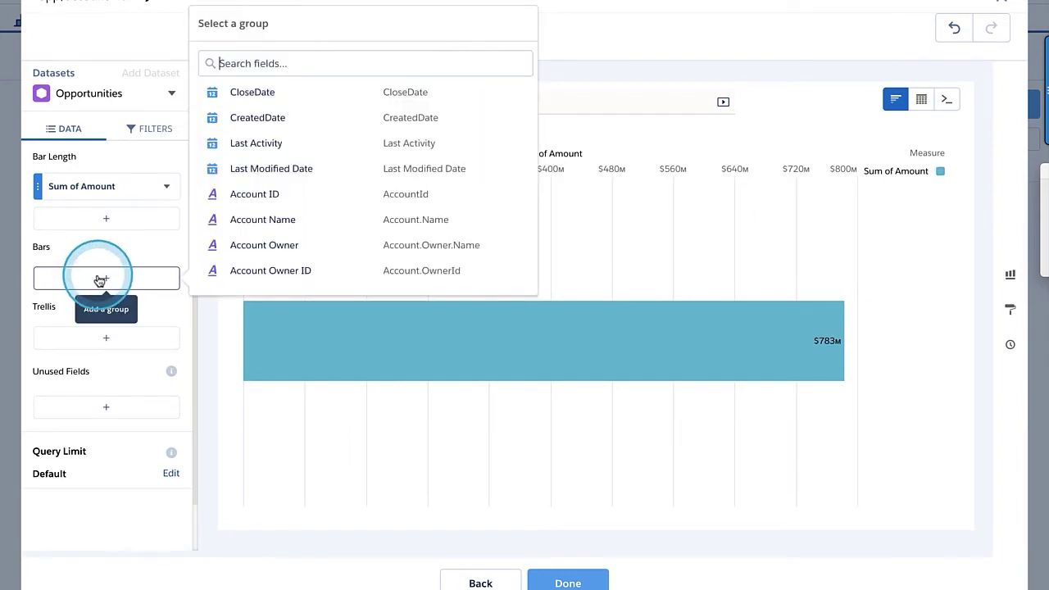
pyautogui.click(252, 64)
pyautogui.write('name')
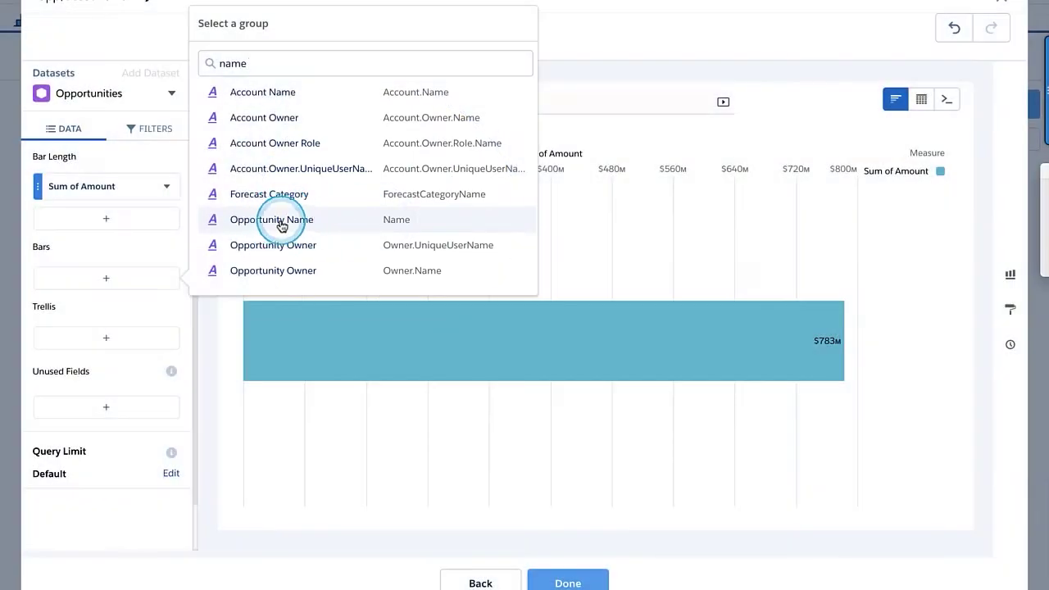
pyautogui.click(281, 225)
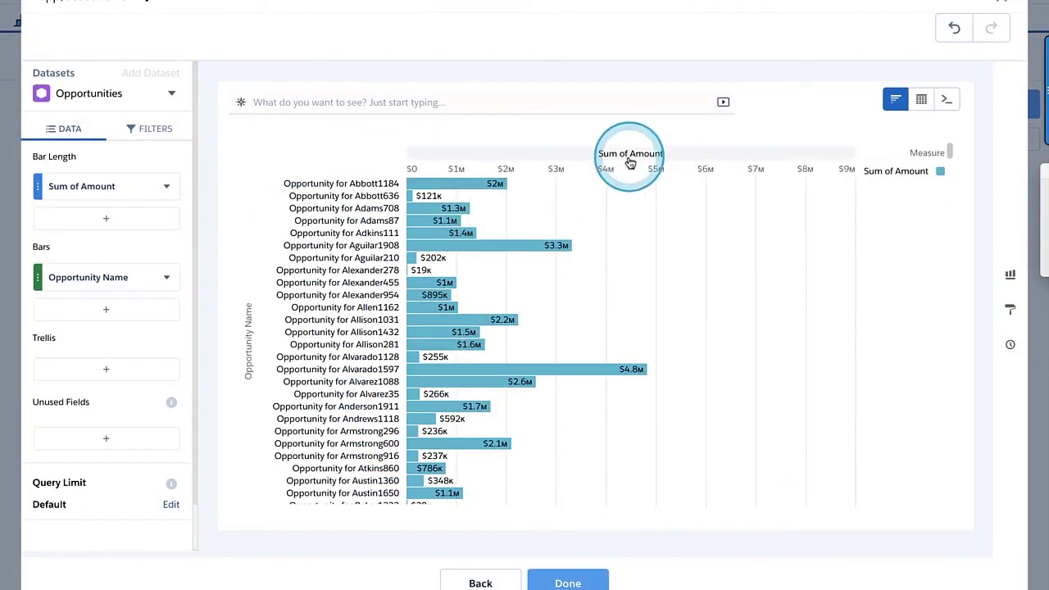
pyautogui.click(629, 156)
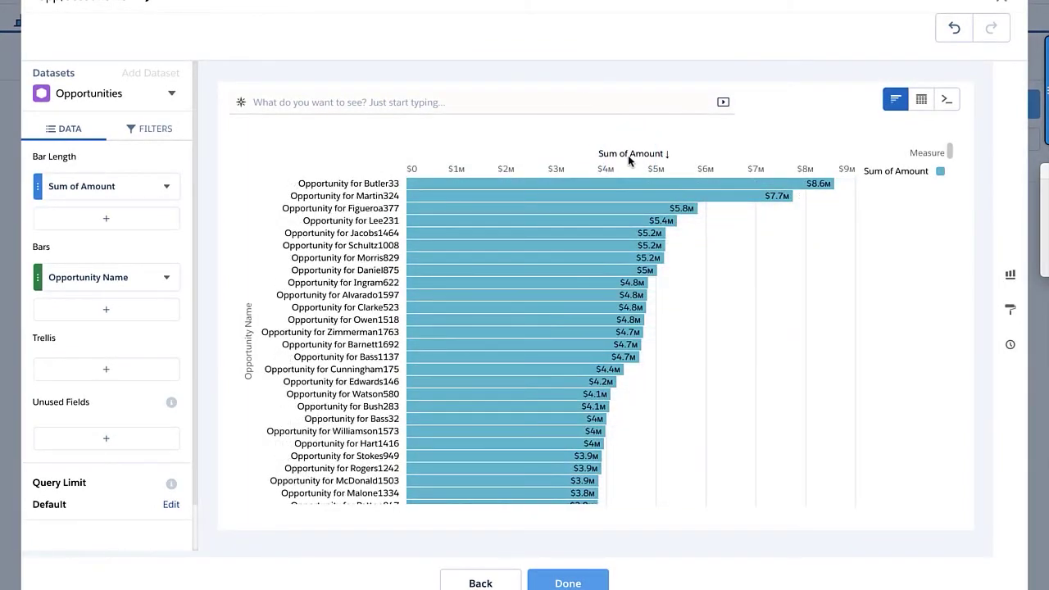
pyautogui.click(576, 583)
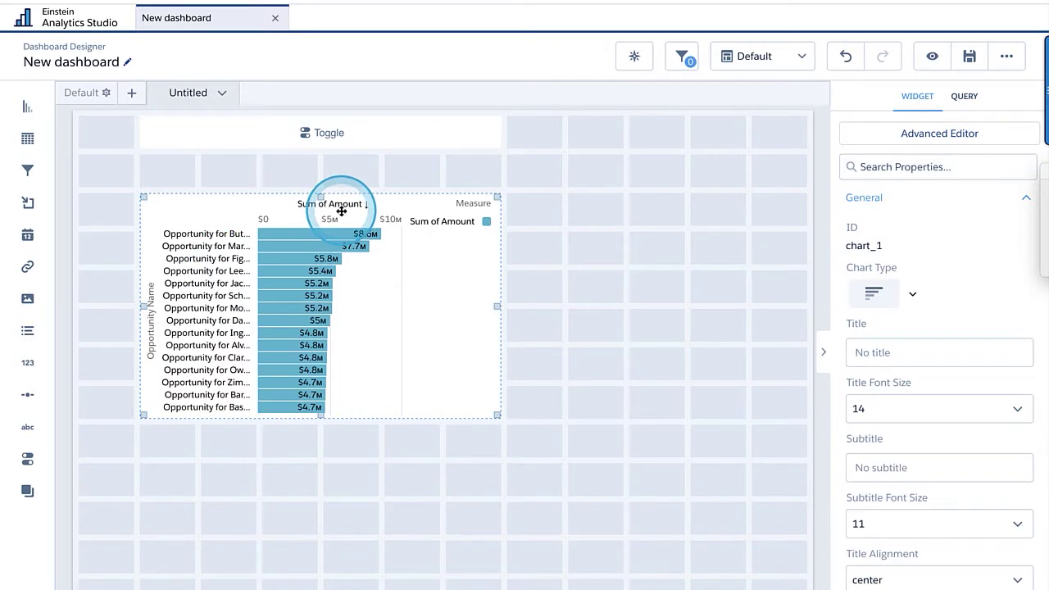
# - Start a custom query for the toggle and fill its Display column with "Opportunity View" and "Account View"
pyautogui.click(317, 137)
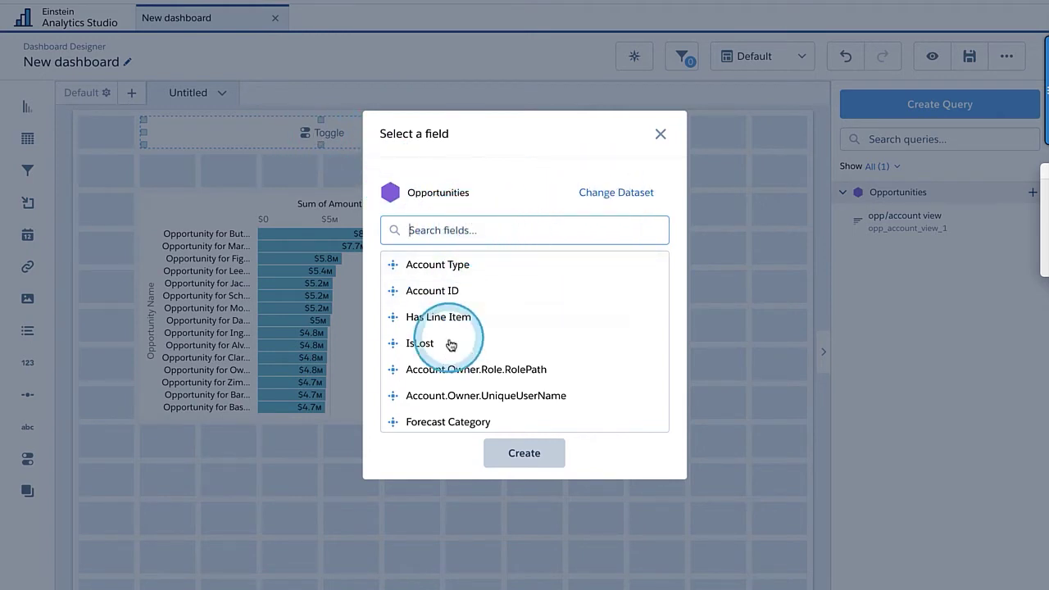
pyautogui.click(613, 195)
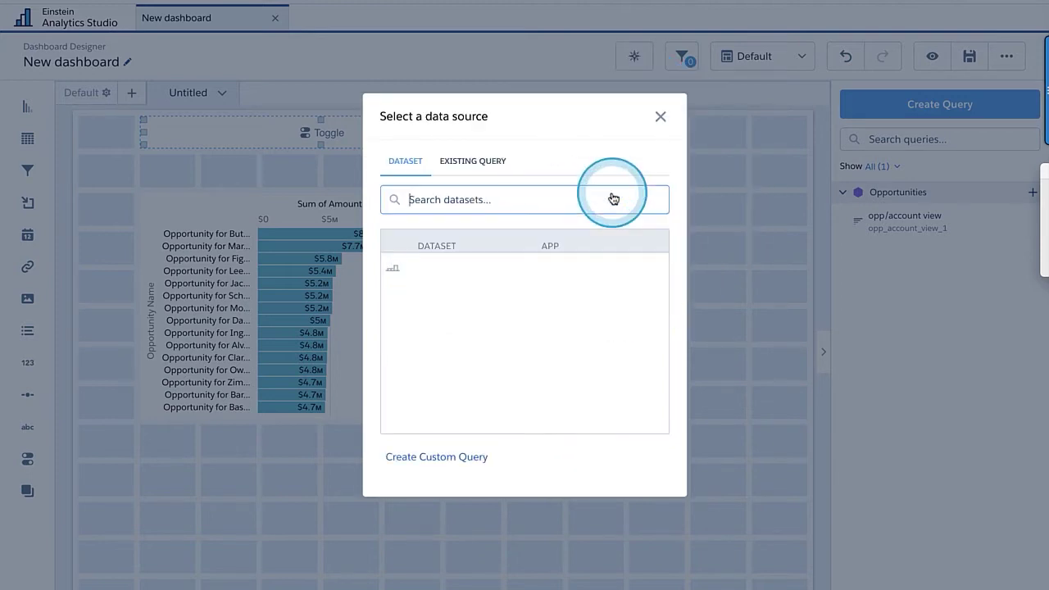
pyautogui.click(437, 457)
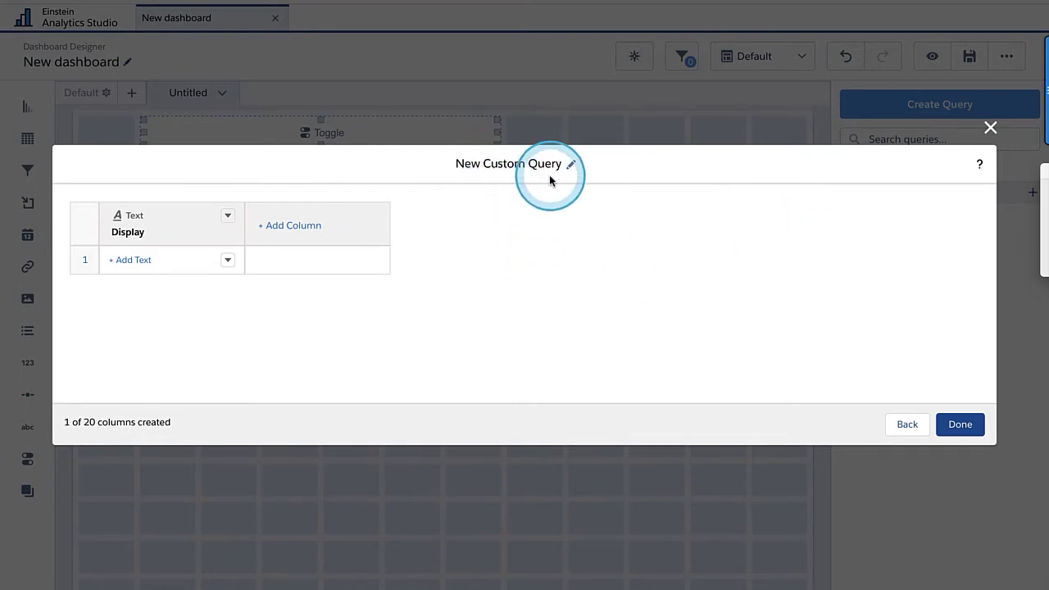
pyautogui.click(134, 260)
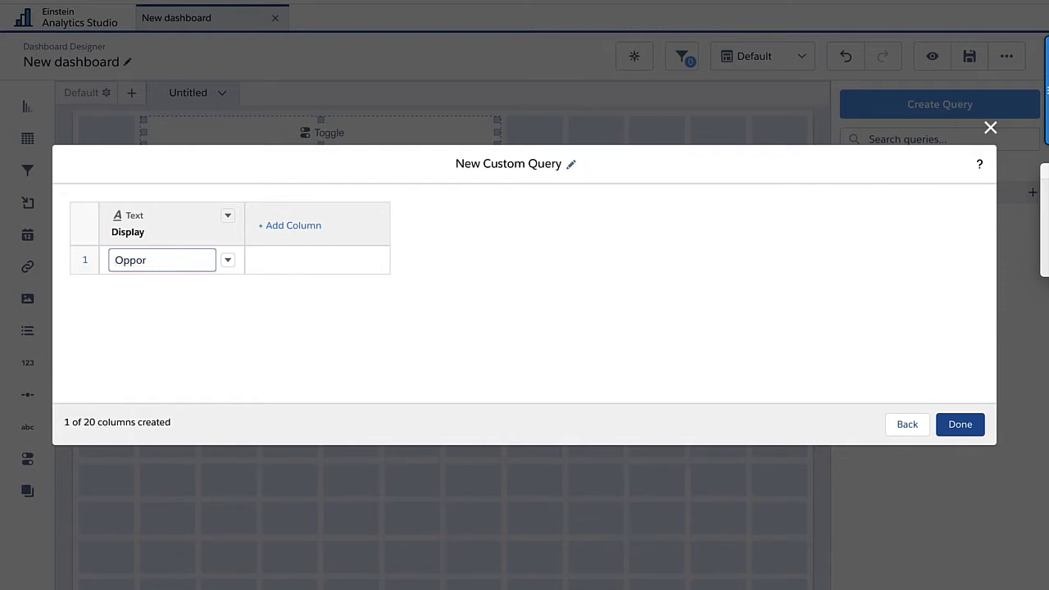
pyautogui.write('Opportunity View')
pyautogui.click(252, 260)
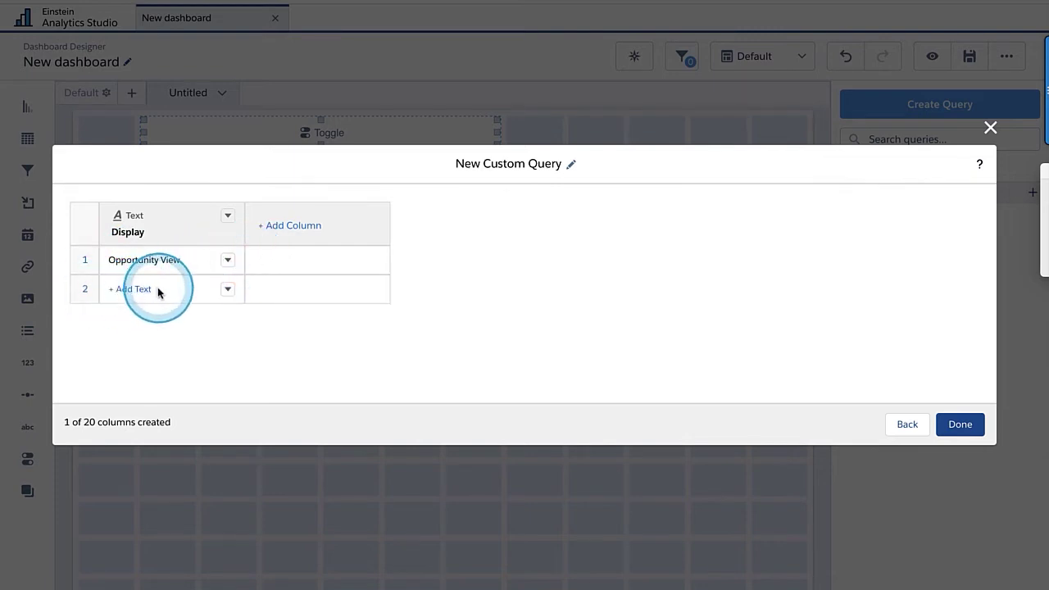
pyautogui.click(133, 288)
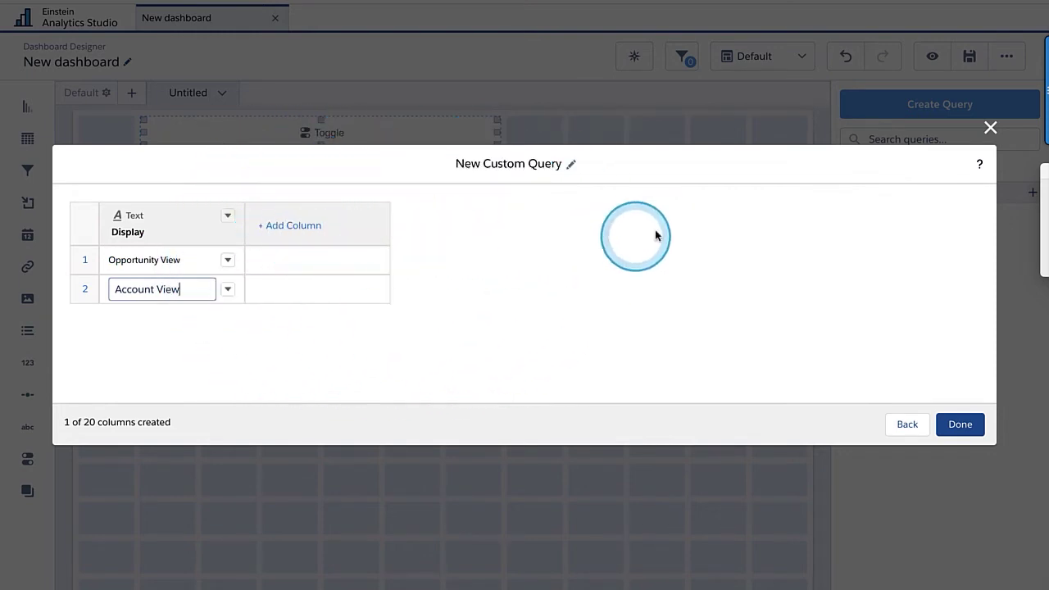
# - Add a dimension column from the Opportunities dataset to the custom query and rename it "Group by"
pyautogui.click(288, 230)
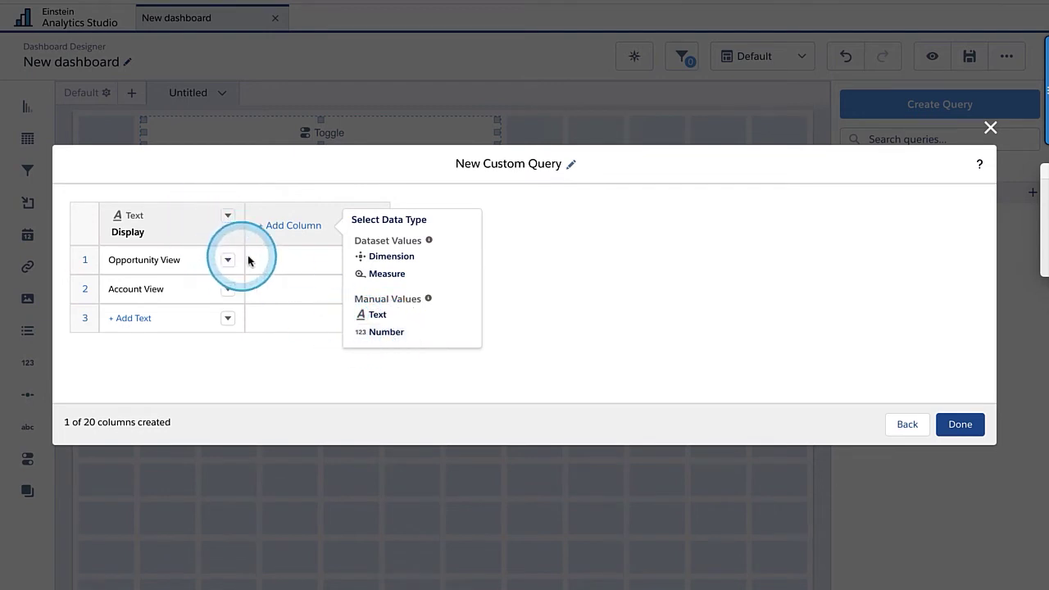
pyautogui.click(381, 257)
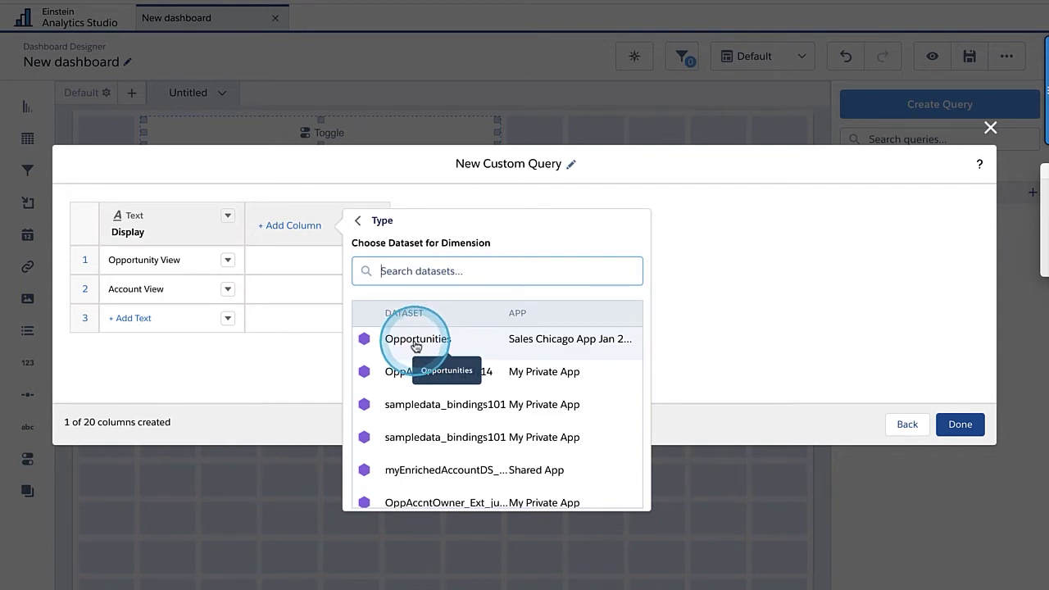
pyautogui.click(418, 345)
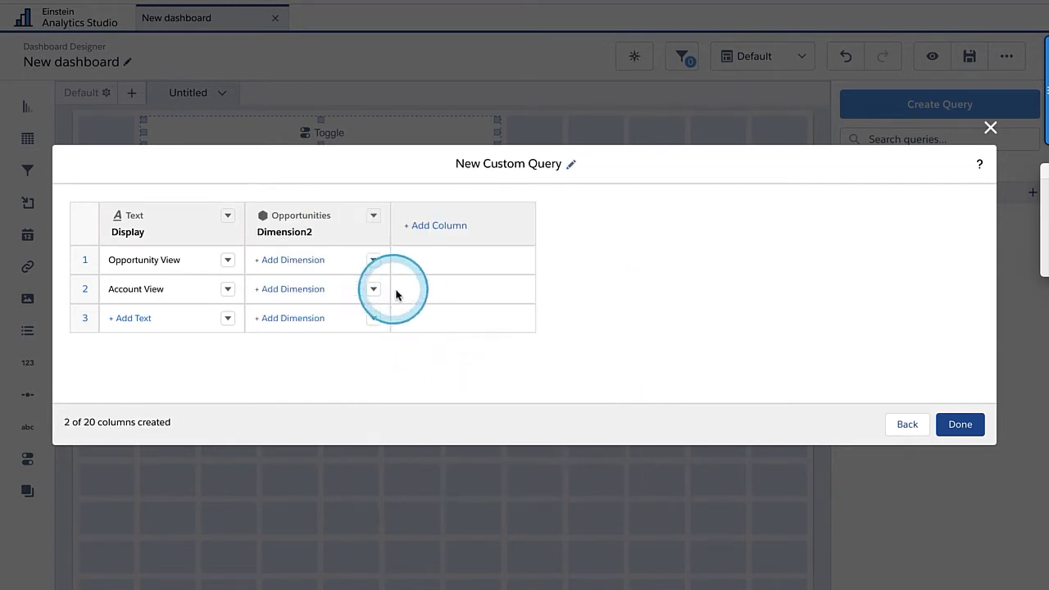
pyautogui.click(290, 231)
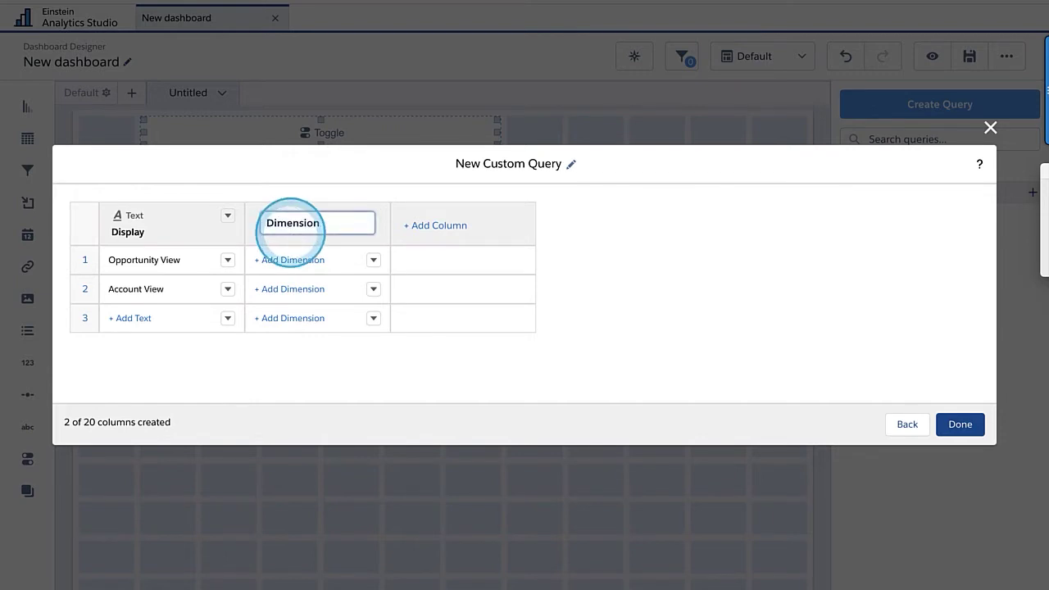
pyautogui.press('BackSpace')
pyautogui.press('BackSpace')
pyautogui.press('BackSpace')
pyautogui.press('BackSpace')
pyautogui.press('BackSpace')
pyautogui.press('BackSpace')
pyautogui.click(290, 231)
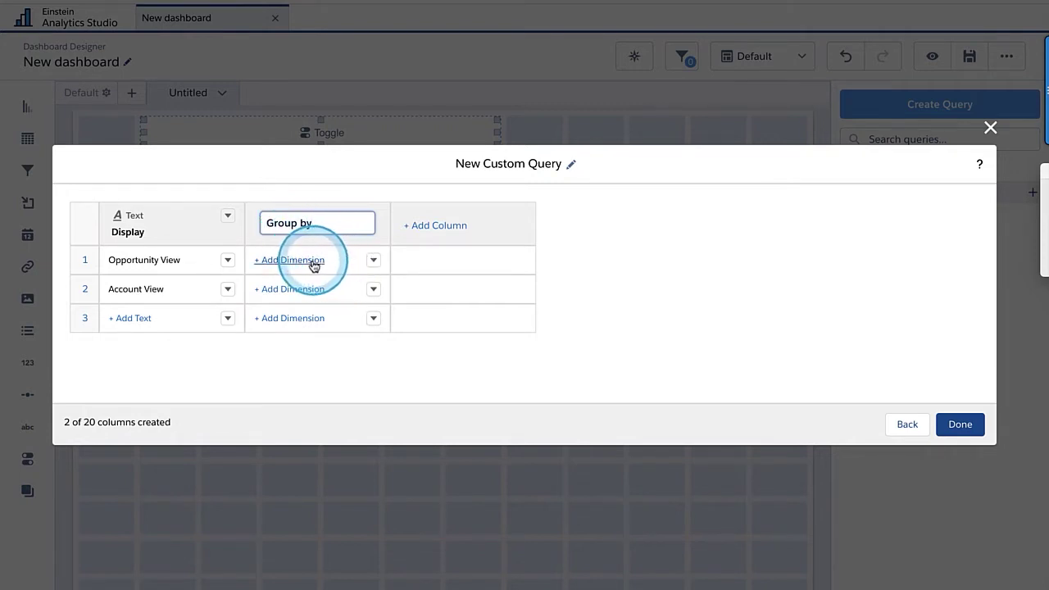
pyautogui.press('Return')
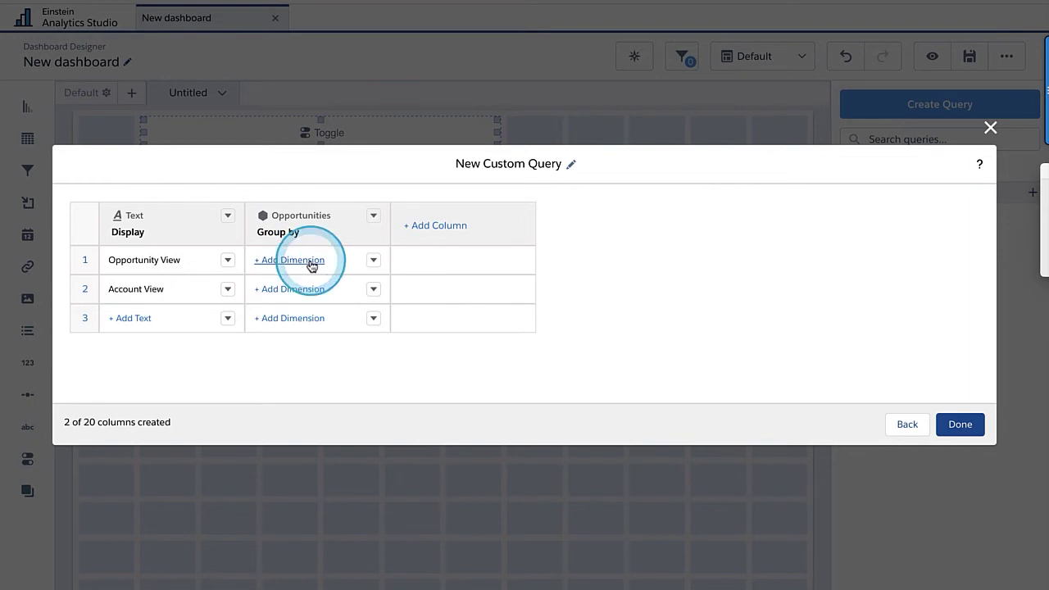
# - Set the Group by dimension to Opportunity Name for the Opportunity View row and Account Name for the Account View row
pyautogui.click(310, 263)
pyautogui.write('name')
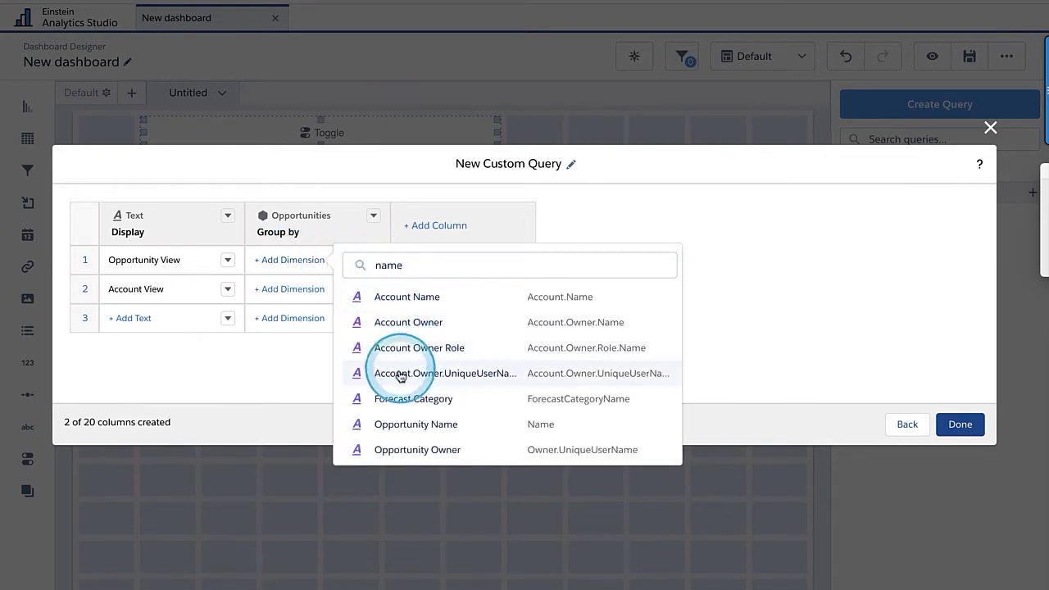
pyautogui.click(418, 425)
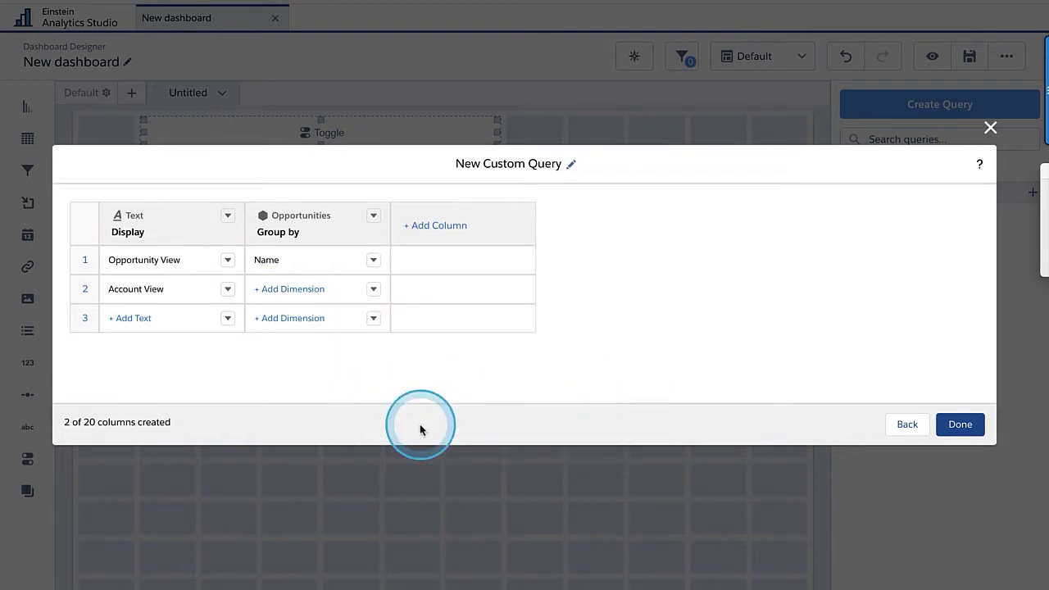
pyautogui.click(294, 289)
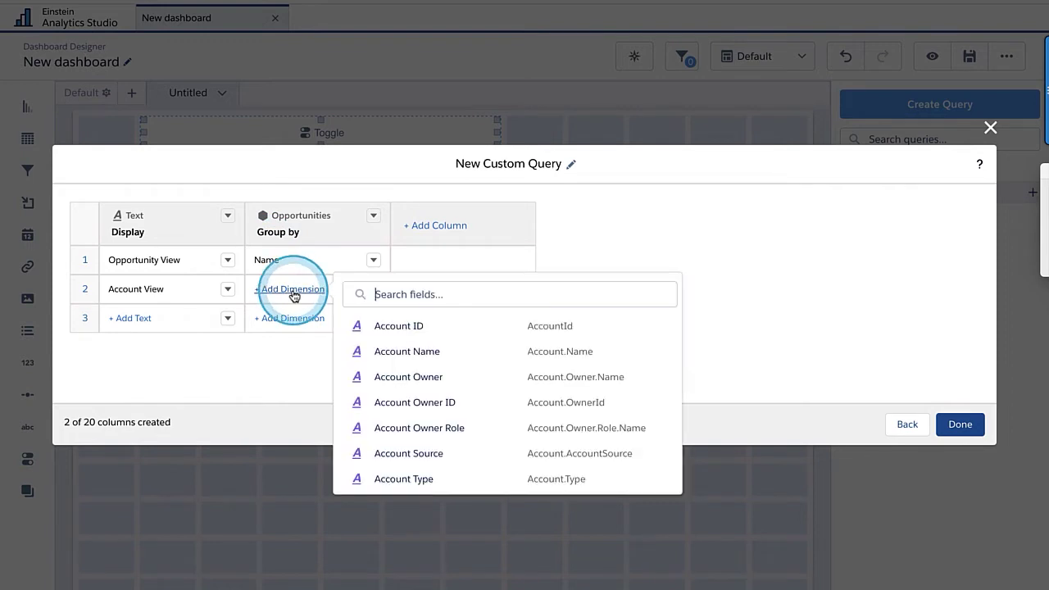
pyautogui.click(428, 353)
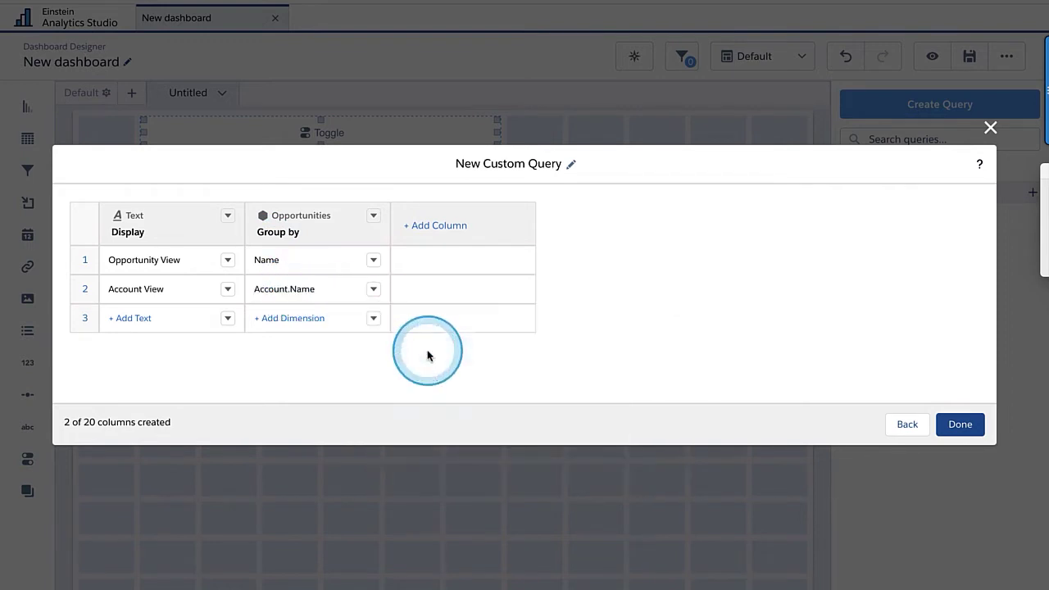
# - Add a measure column from the Opportunities dataset to the custom query
pyautogui.click(443, 229)
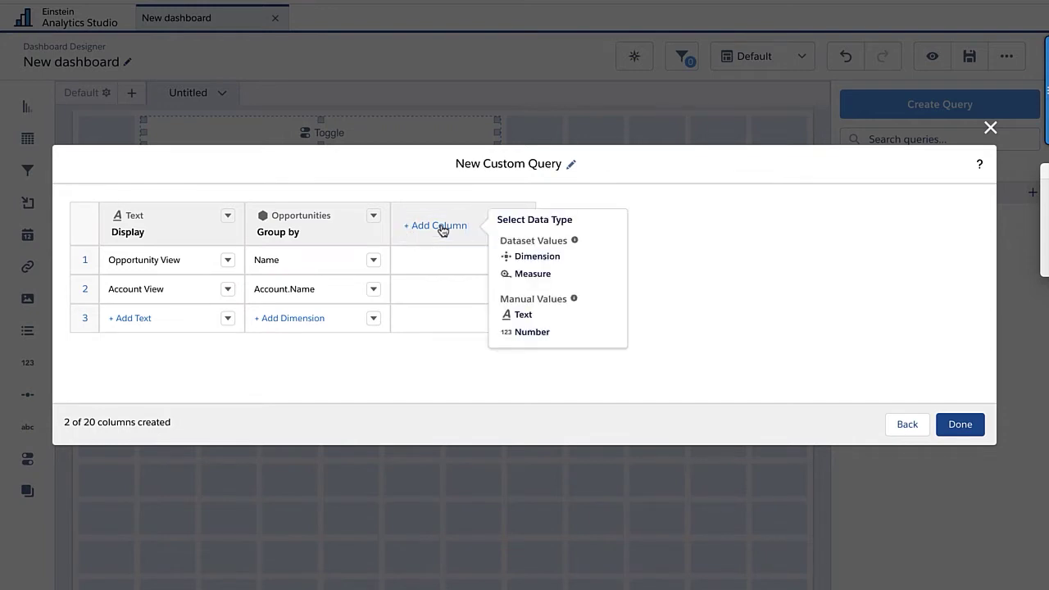
pyautogui.click(535, 281)
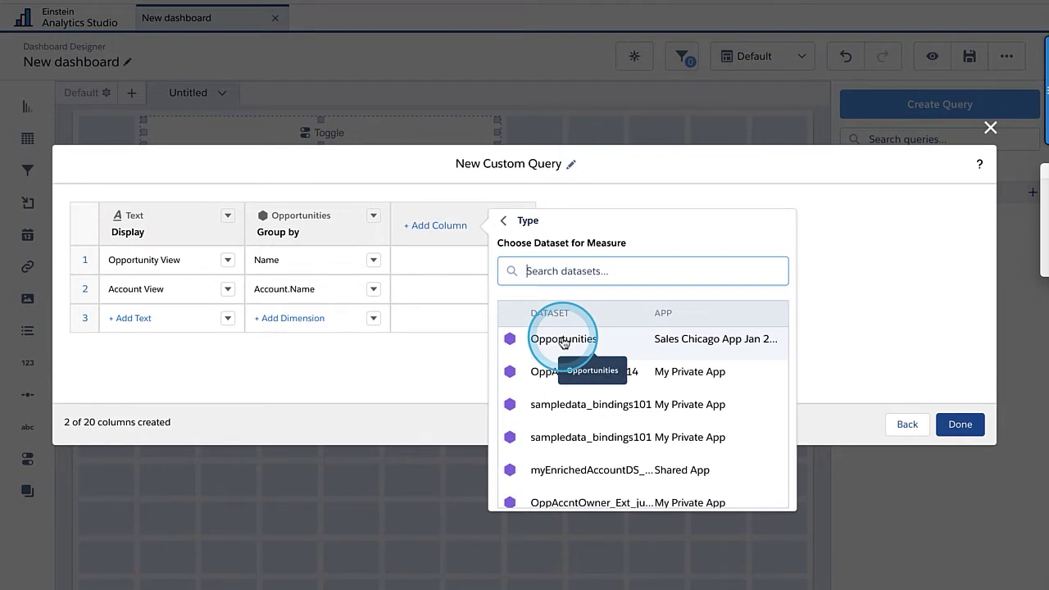
pyautogui.click(564, 343)
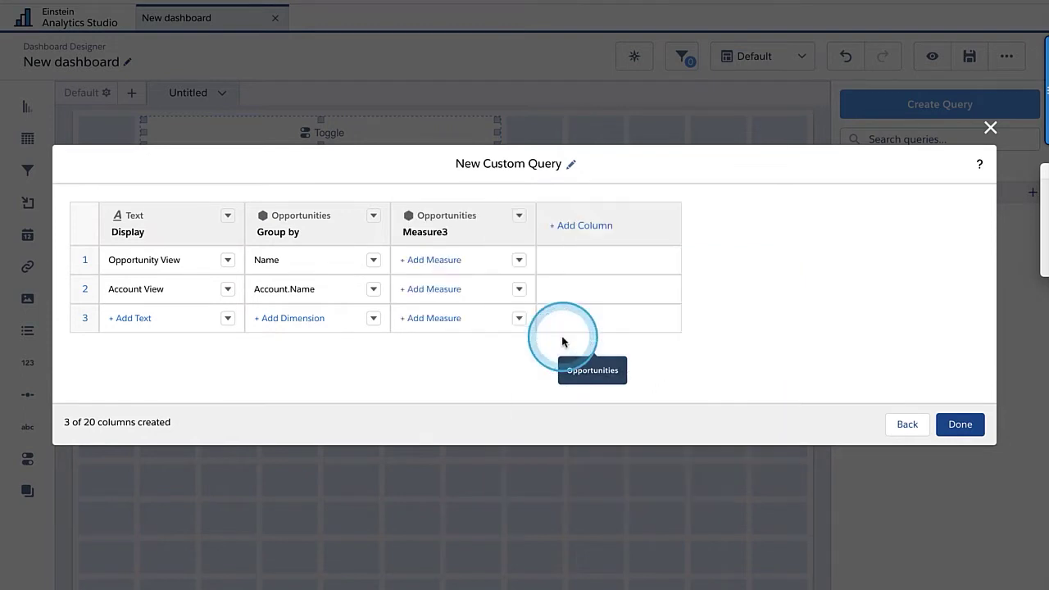
# - Set the measure to sum of Amount for the Opportunity View row and count of rows for the Account View row
pyautogui.click(437, 263)
pyautogui.click(496, 297)
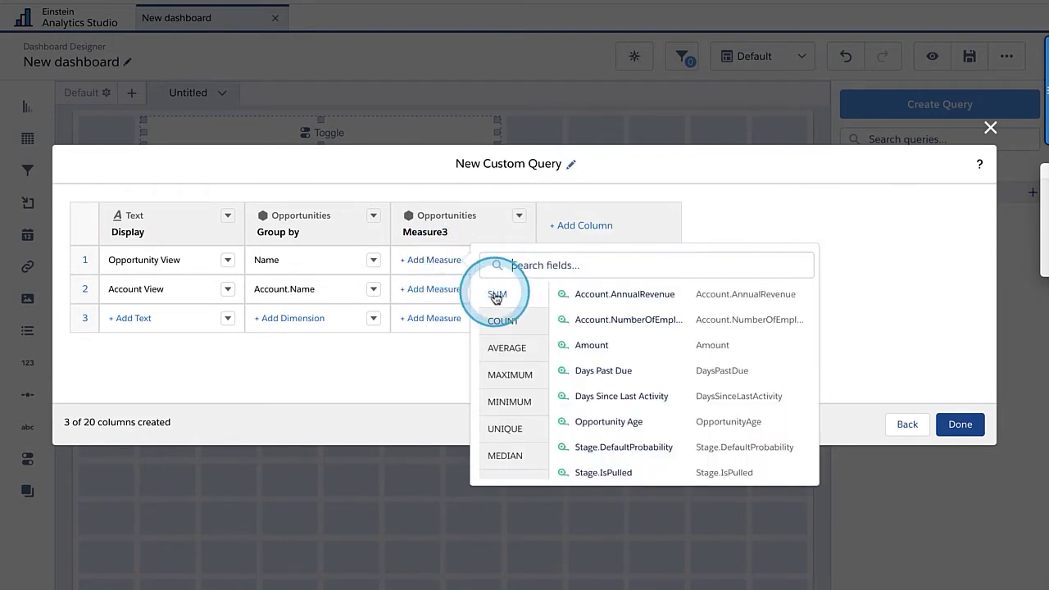
pyautogui.click(592, 346)
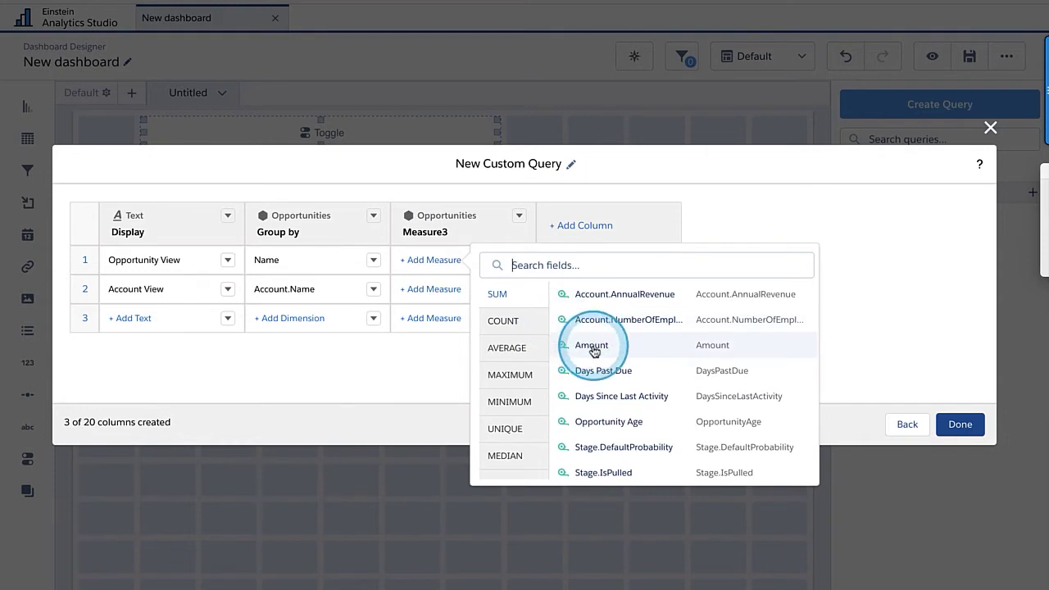
pyautogui.click(443, 292)
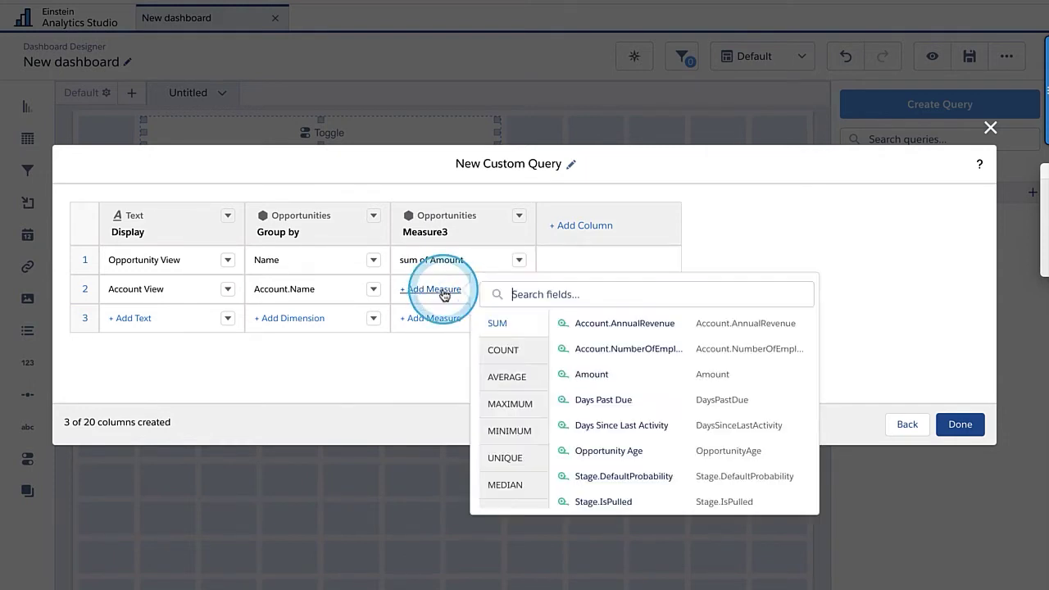
pyautogui.click(506, 349)
pyautogui.click(579, 326)
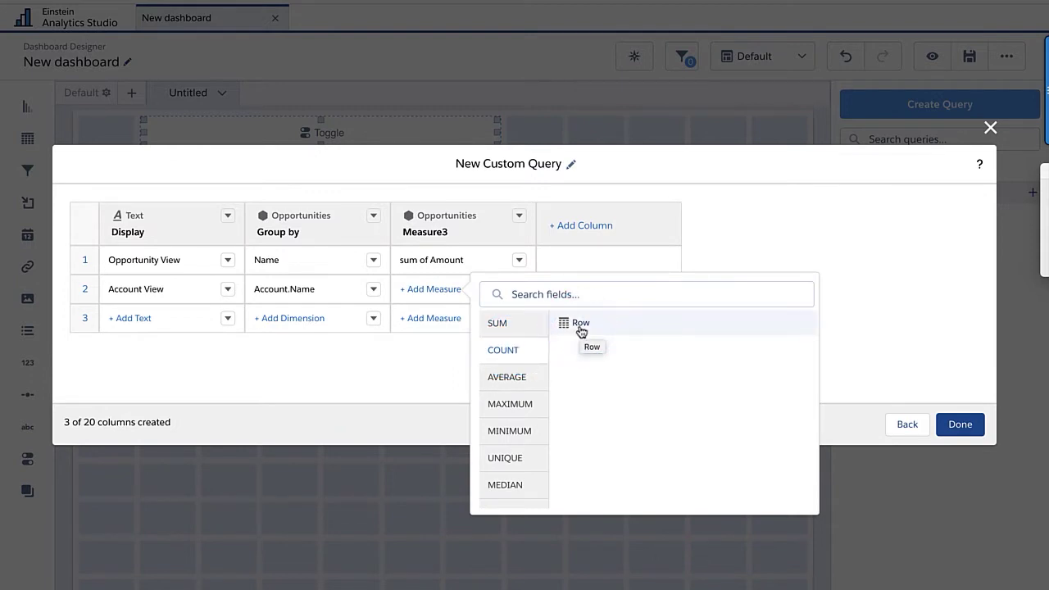
pyautogui.click(580, 327)
pyautogui.click(581, 328)
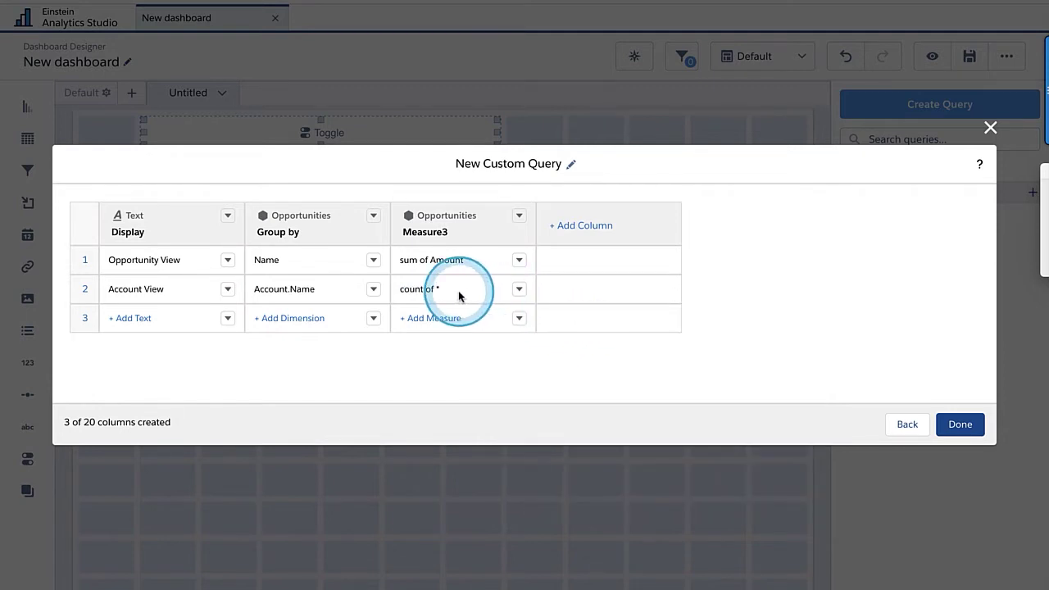
pyautogui.click(459, 295)
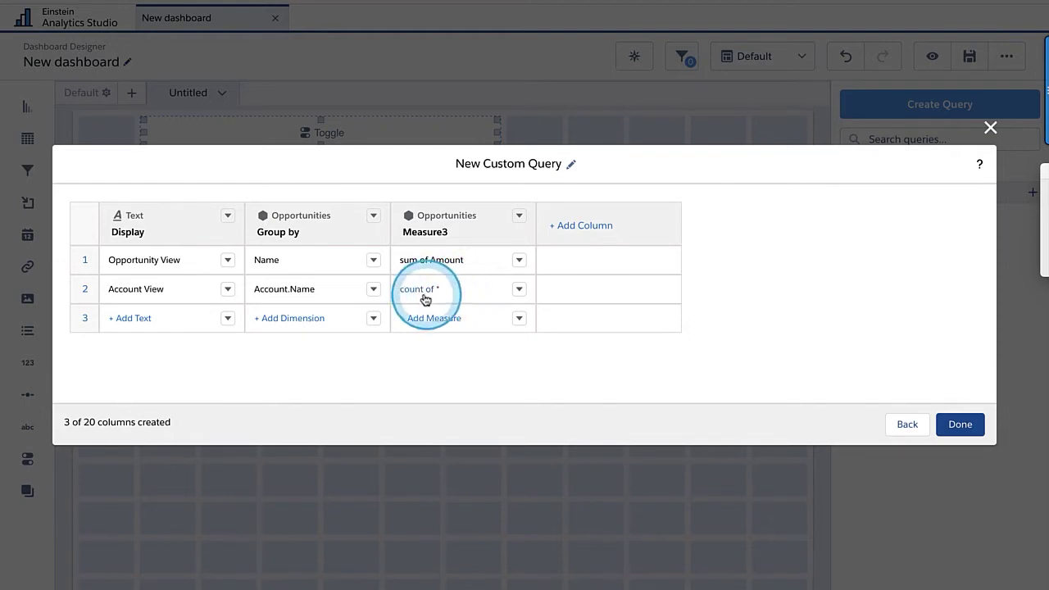
# - Add a manual text column to the custom query and rename it "sort by"
pyautogui.click(590, 228)
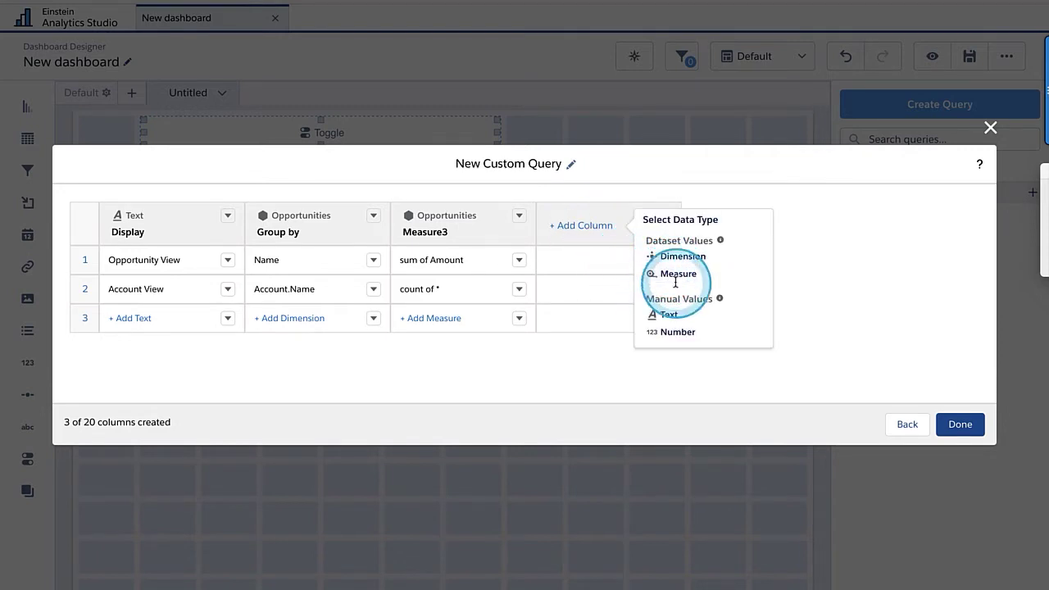
pyautogui.click(670, 318)
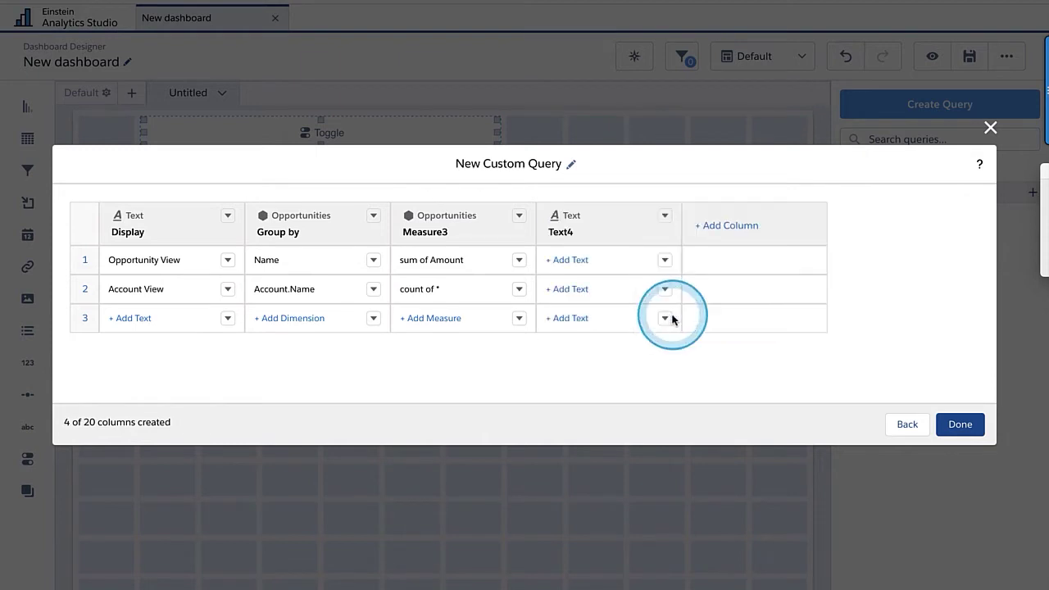
pyautogui.click(560, 230)
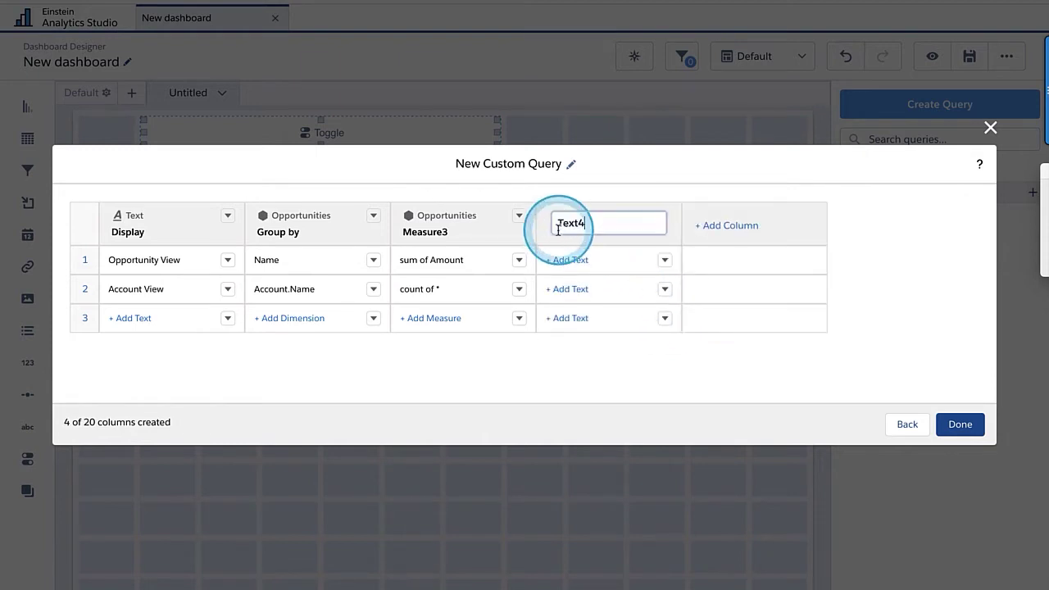
pyautogui.press('BackSpace')
pyautogui.press('BackSpace')
pyautogui.press('BackSpace')
pyautogui.press('BackSpace')
pyautogui.press('BackSpace')
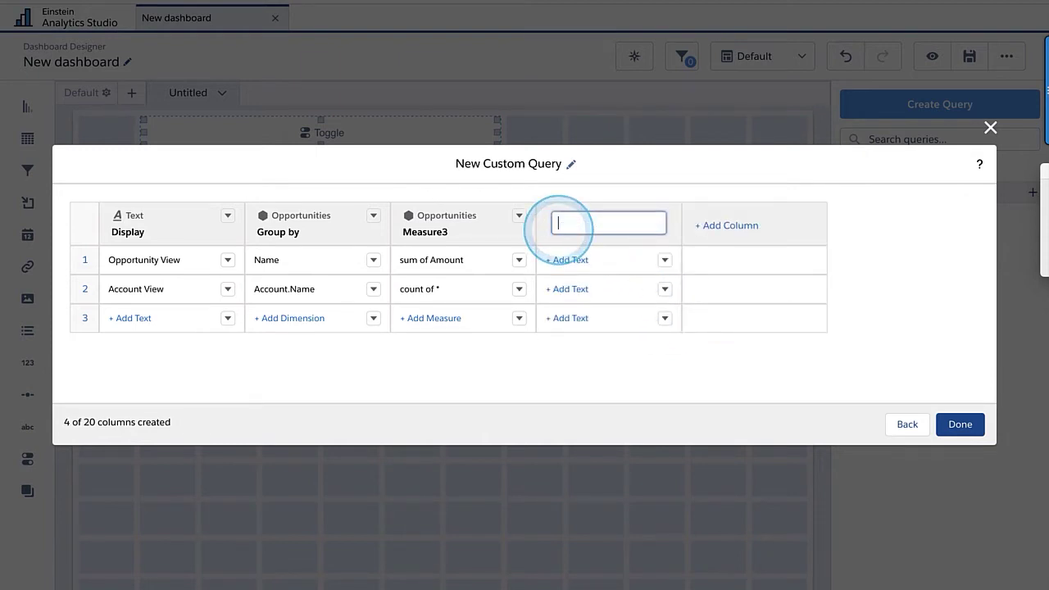
pyautogui.write('sort by')
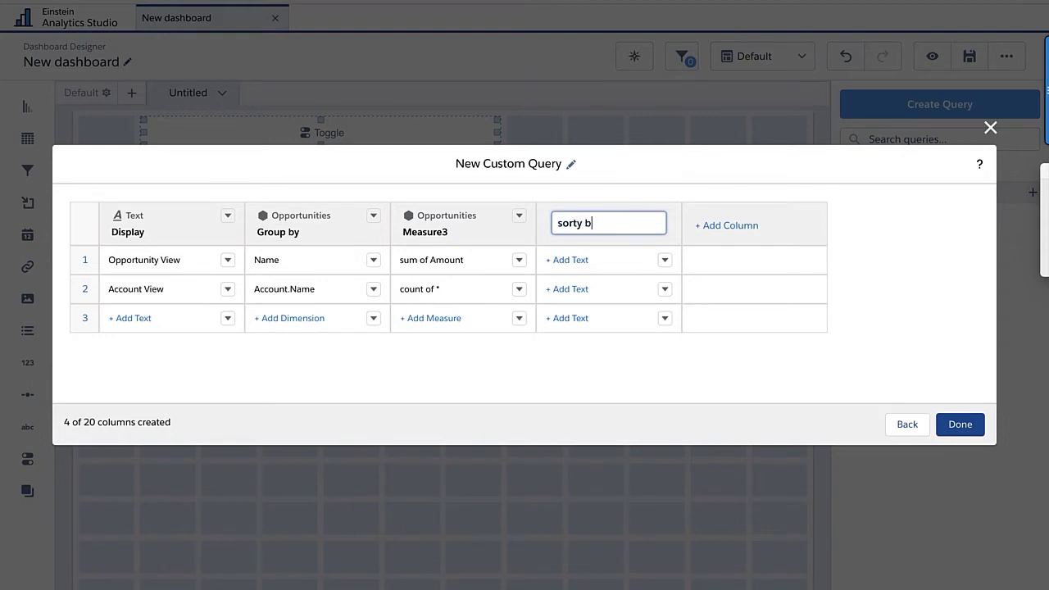
# - Enter "sum_Amount" as the sort by text for the Opportunity View row
pyautogui.click(564, 264)
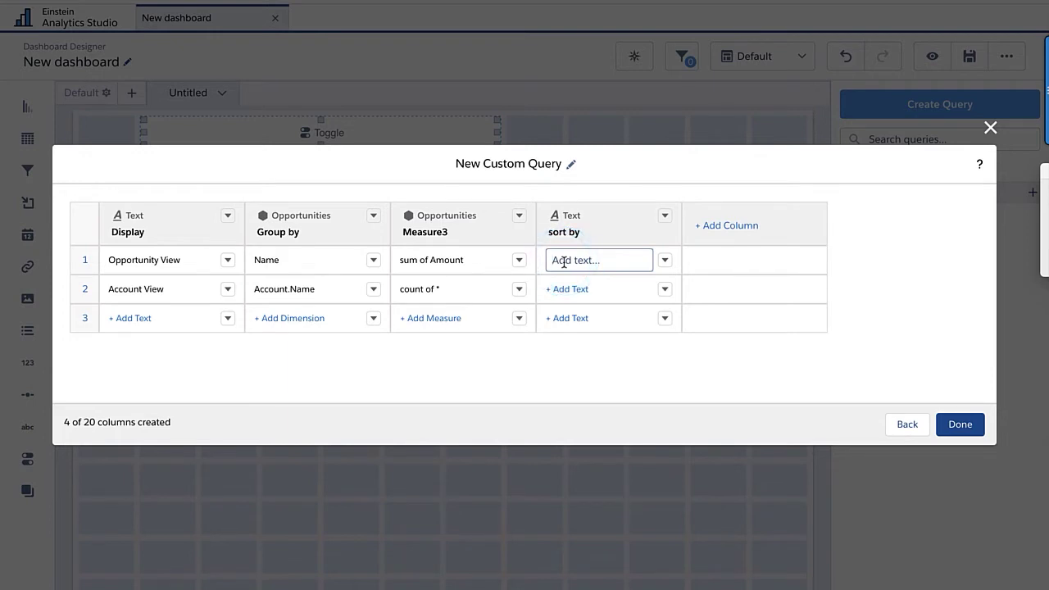
pyautogui.click(564, 261)
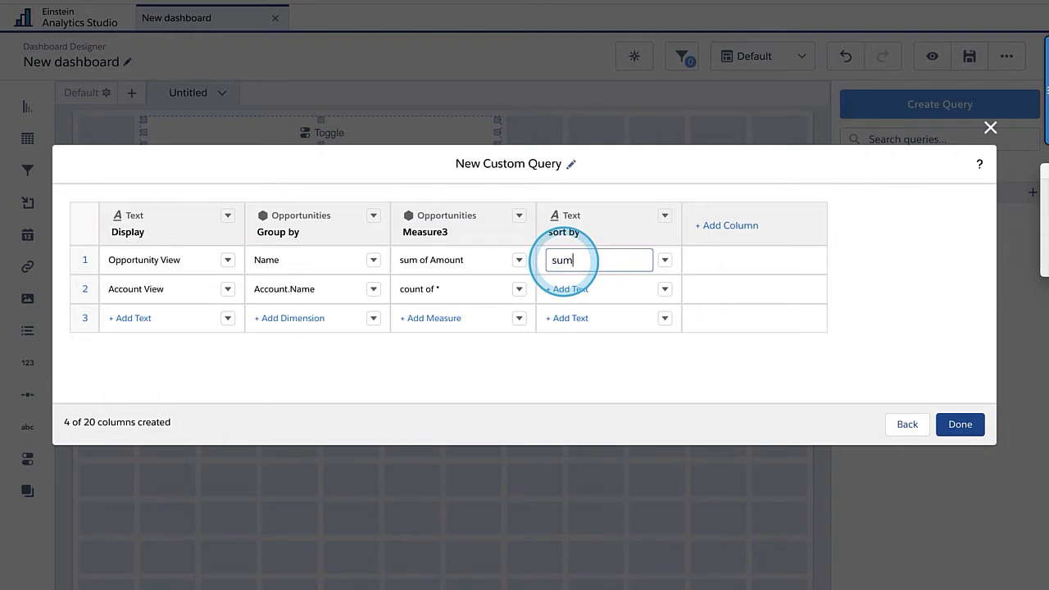
pyautogui.click(502, 287)
pyautogui.click(632, 270)
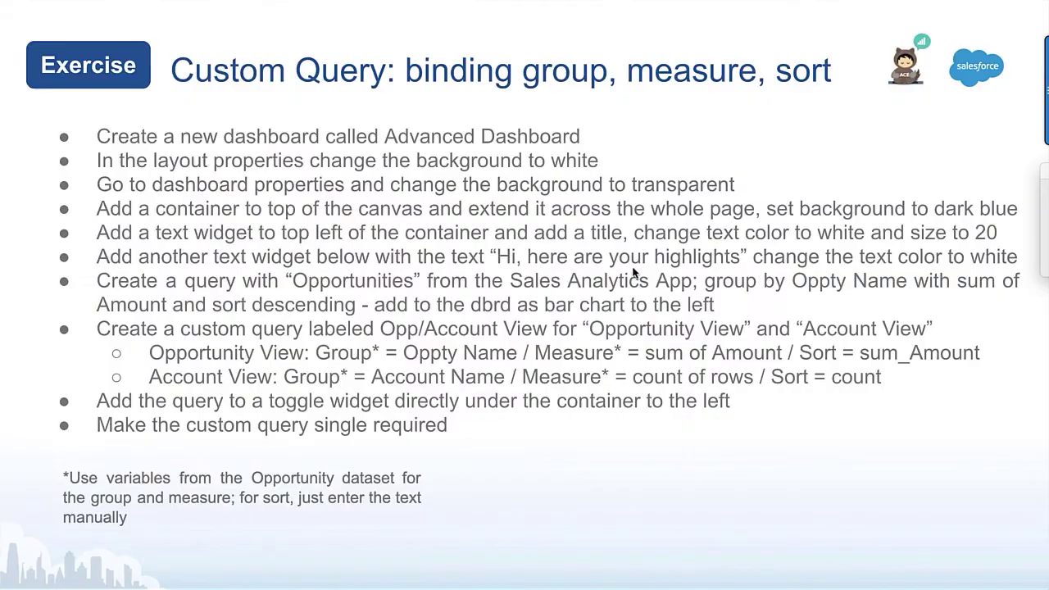
pyautogui.click(766, 314)
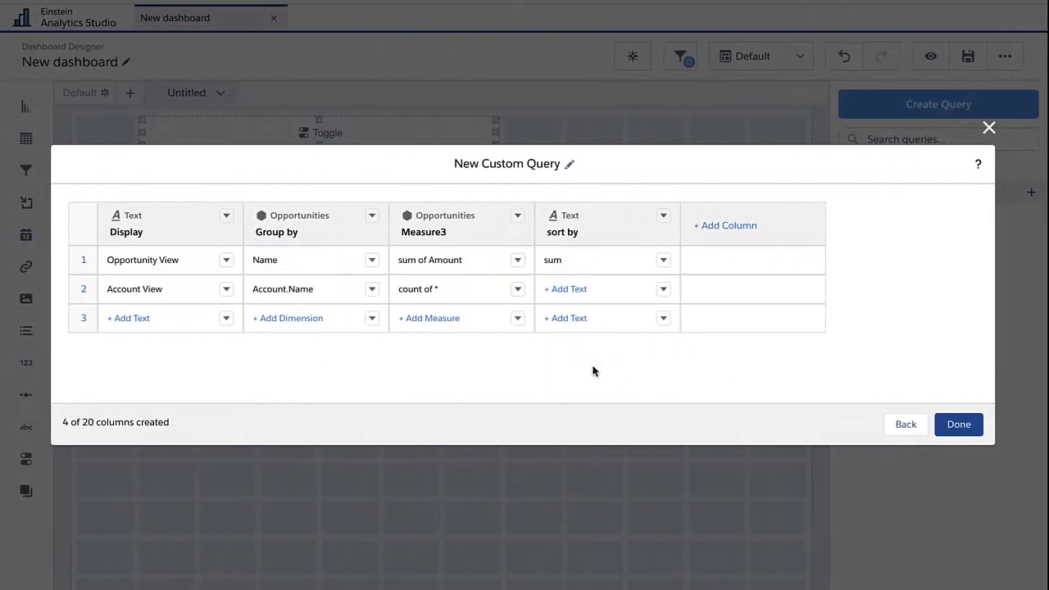
pyautogui.click(558, 259)
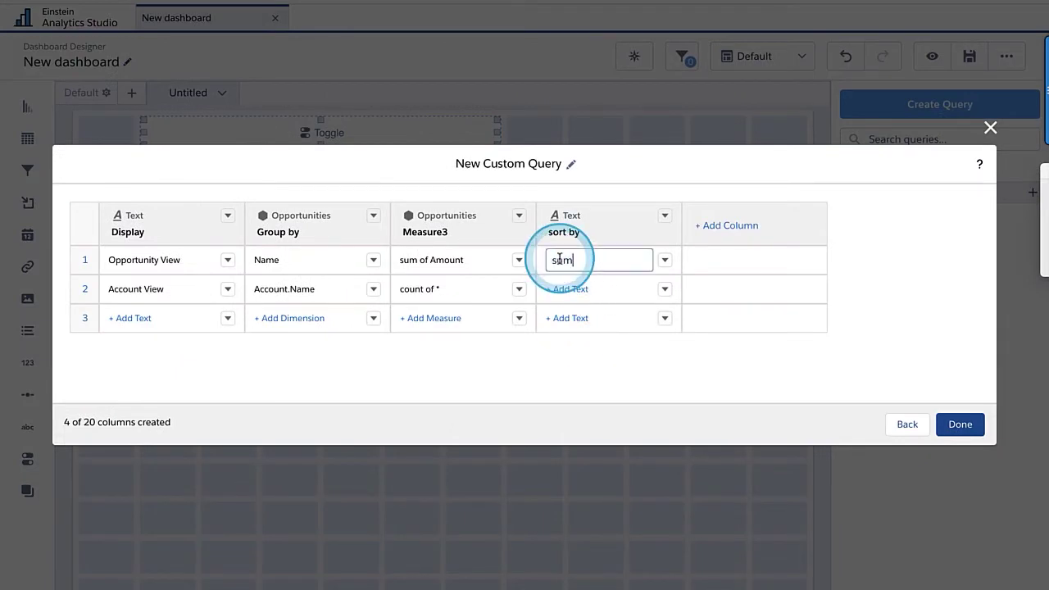
pyautogui.write('_Amou')
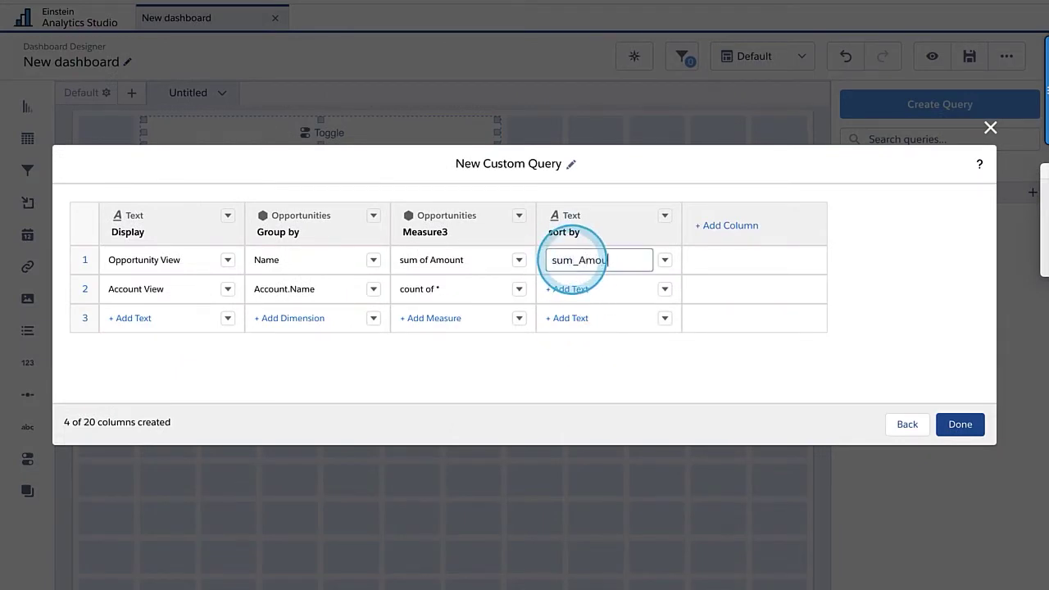
pyautogui.write('nt')
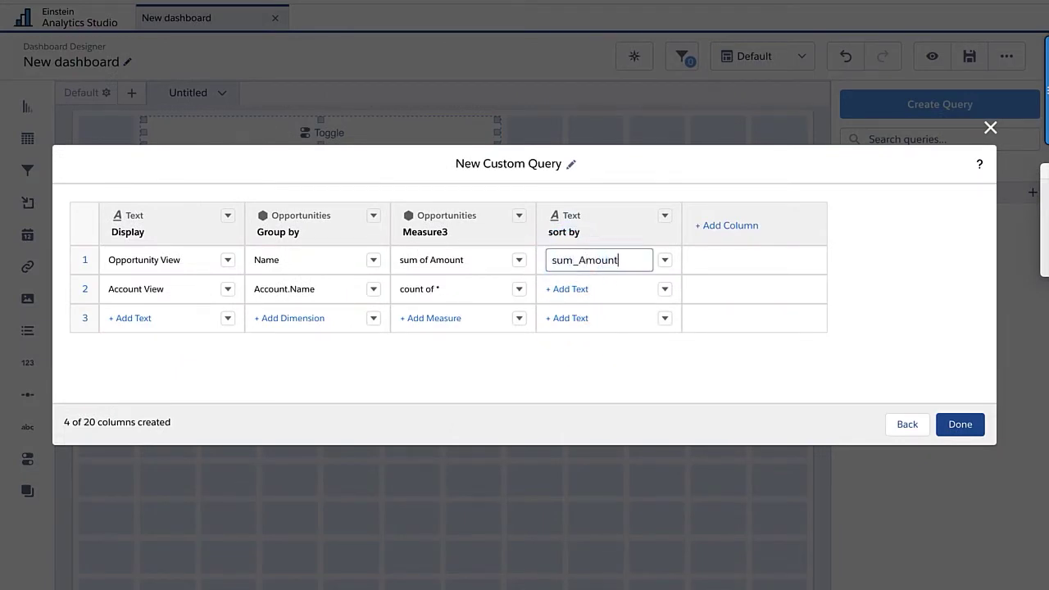
# - Enter "count" as the sort by text for the Account View row and finish the custom query
pyautogui.click(571, 293)
pyautogui.click(571, 292)
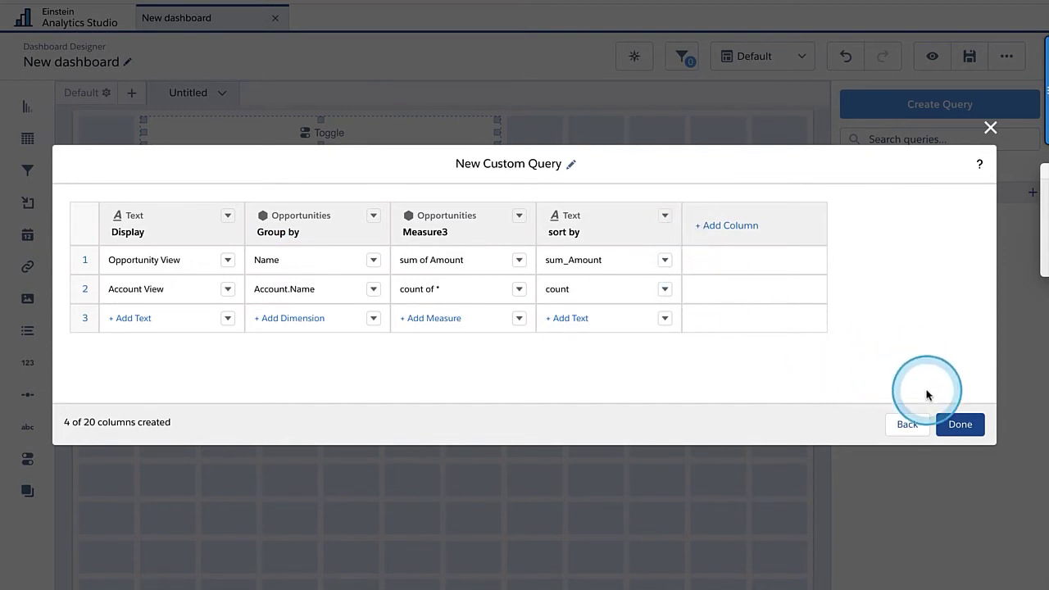
pyautogui.click(961, 425)
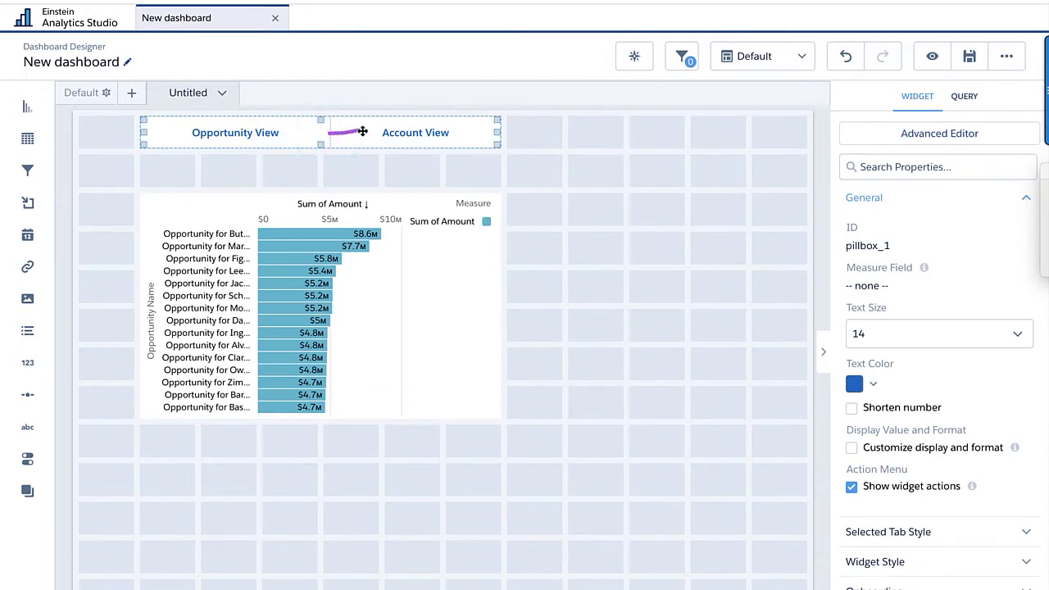
pyautogui.moveTo(362, 131)
pyautogui.mouseDown()
pyautogui.moveTo(438, 116)
pyautogui.moveTo(614, 117)
pyautogui.mouseUp()
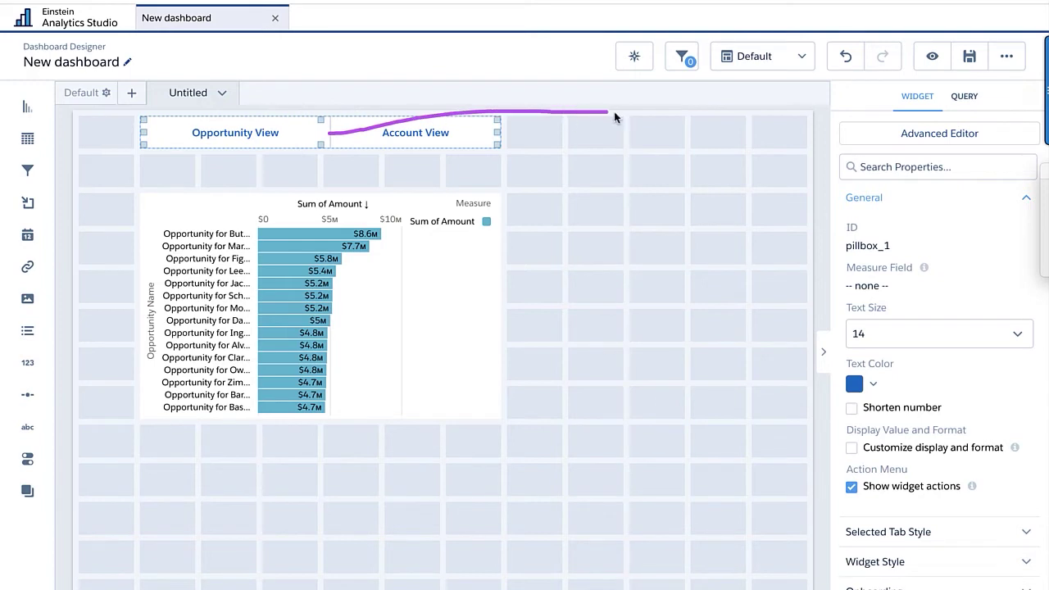
# - Set the toggle query's selection type to Single selection (required)
pyautogui.click(960, 105)
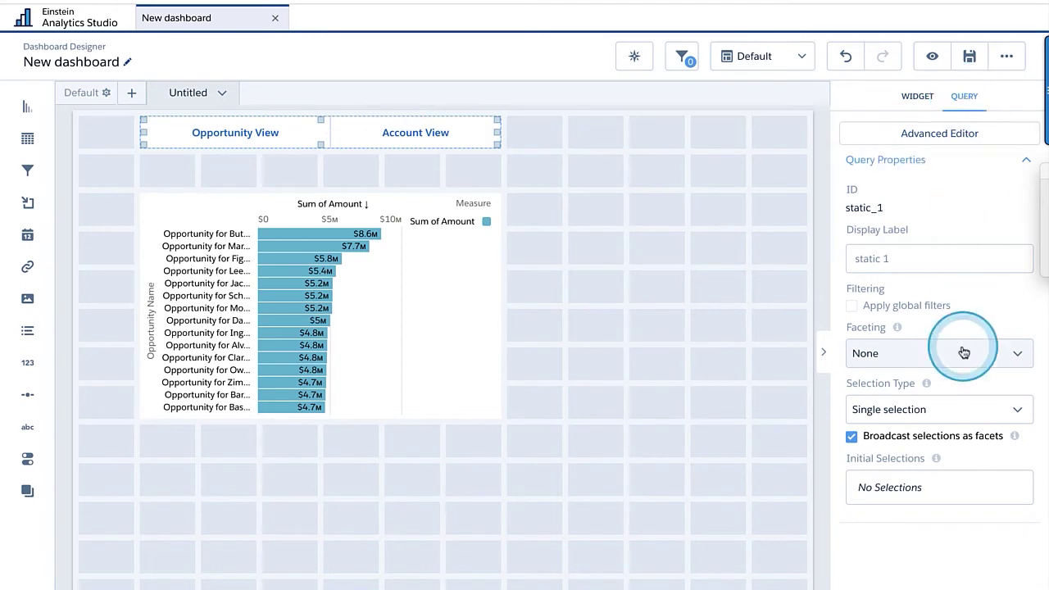
pyautogui.click(958, 418)
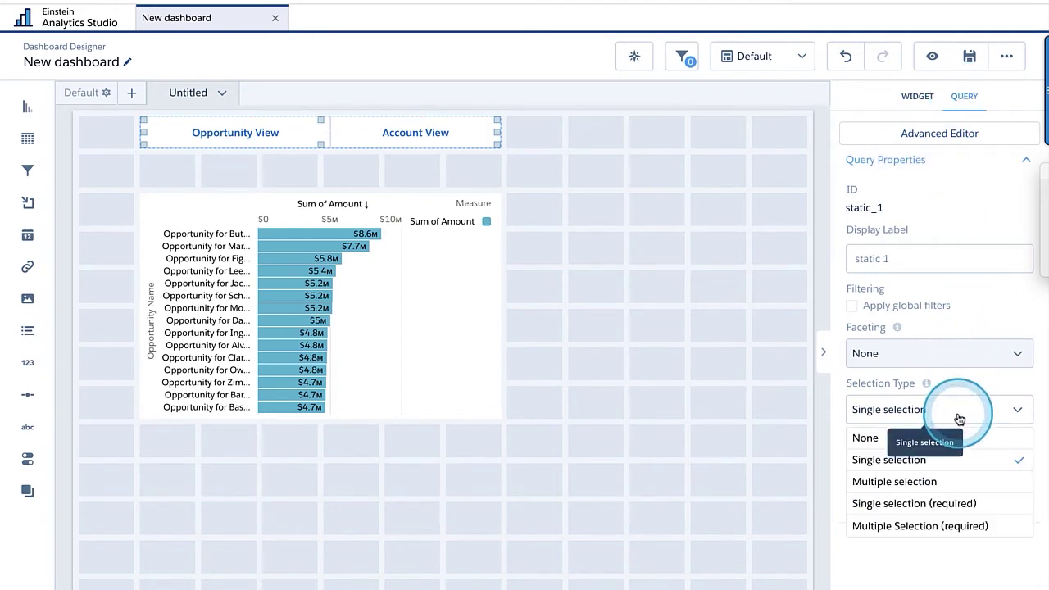
pyautogui.click(938, 503)
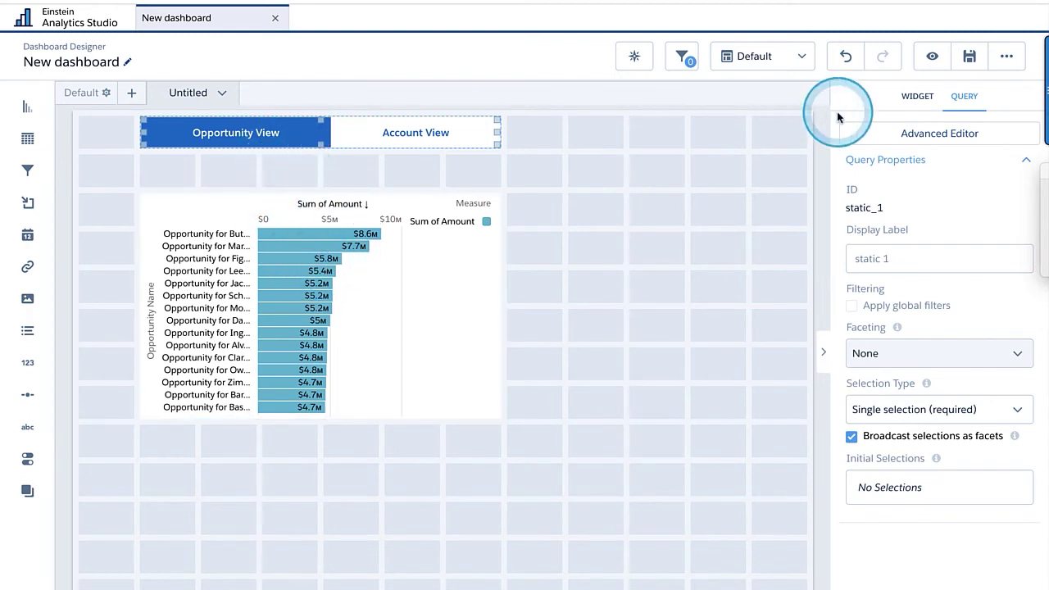
# - Preview the dashboard and switch the toggle to Account View and back to Opportunity View
pyautogui.click(934, 57)
pyautogui.click(484, 105)
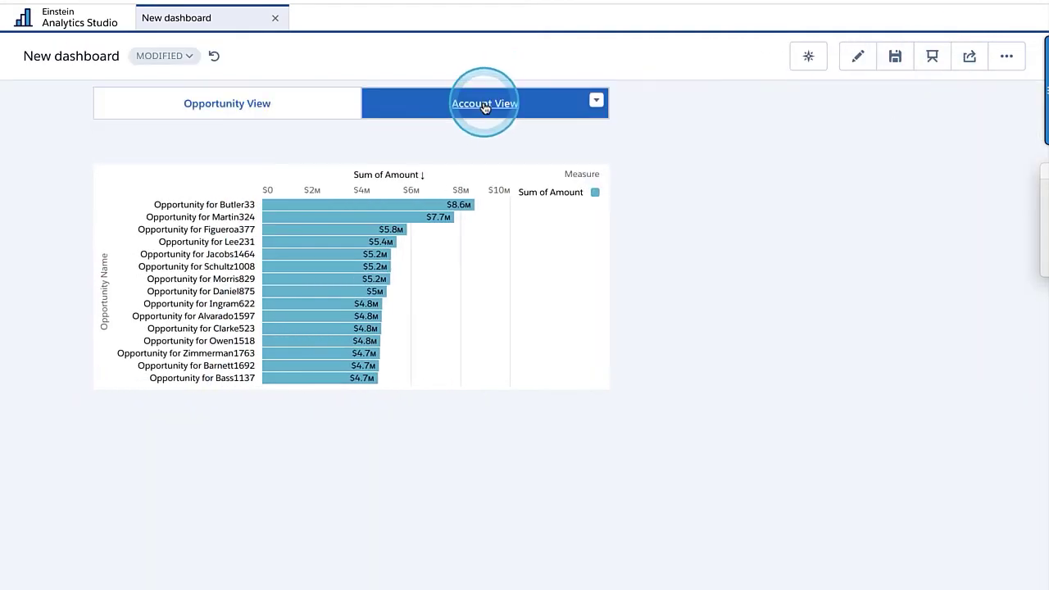
pyautogui.click(207, 107)
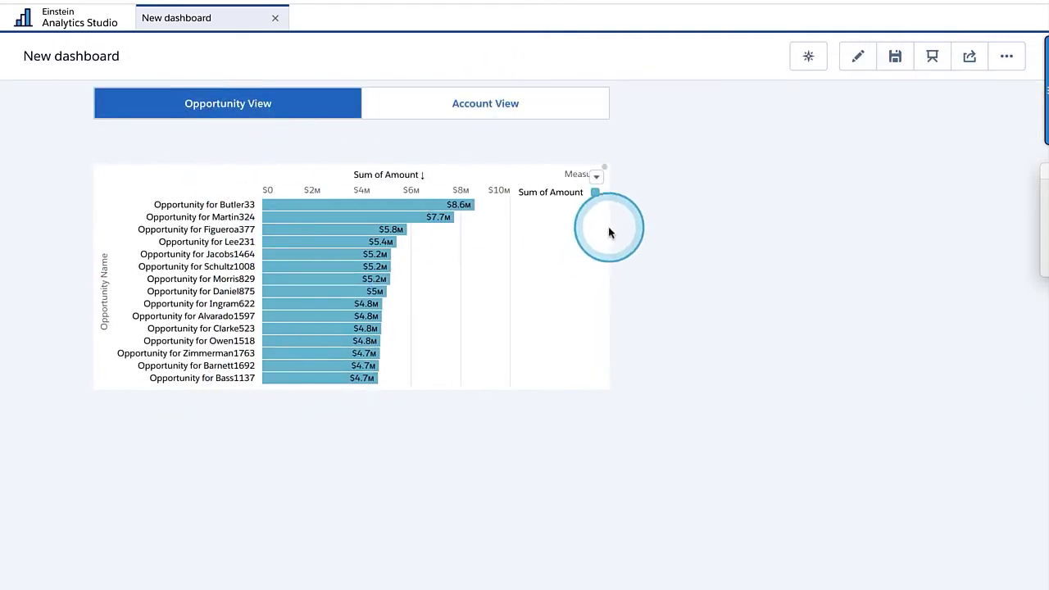
# - Return the dashboard to edit mode and select the Opportunities bar chart
pyautogui.click(857, 56)
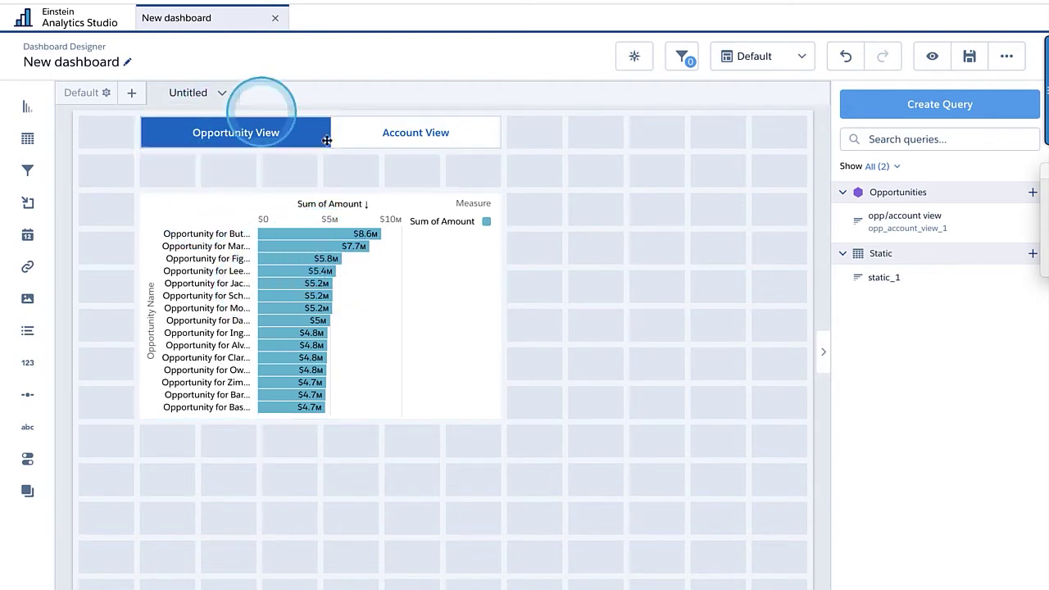
pyautogui.click(349, 237)
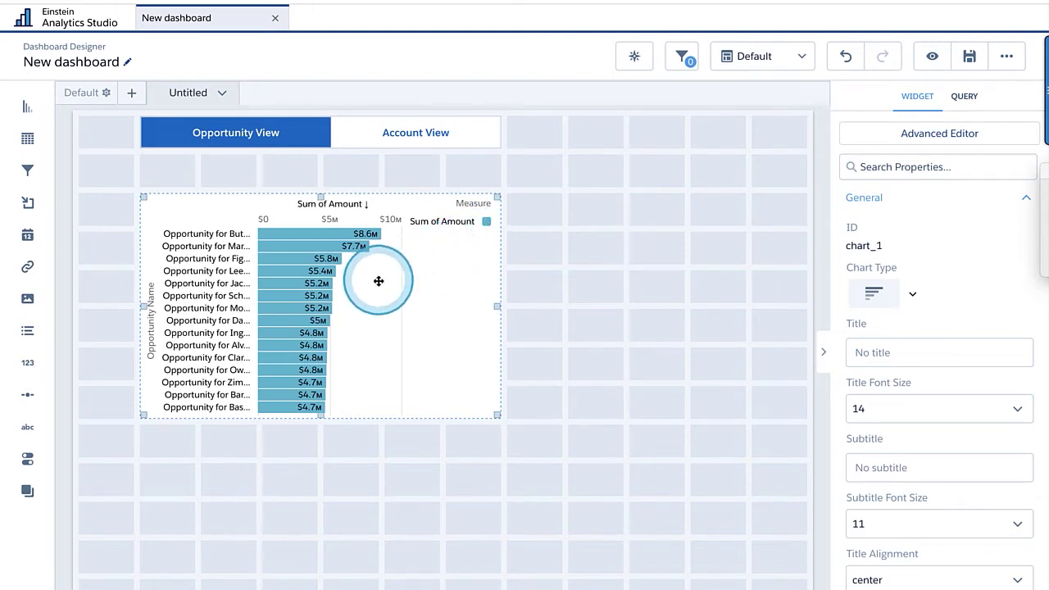
pyautogui.moveTo(378, 281); pyautogui.dragTo(470, 239)
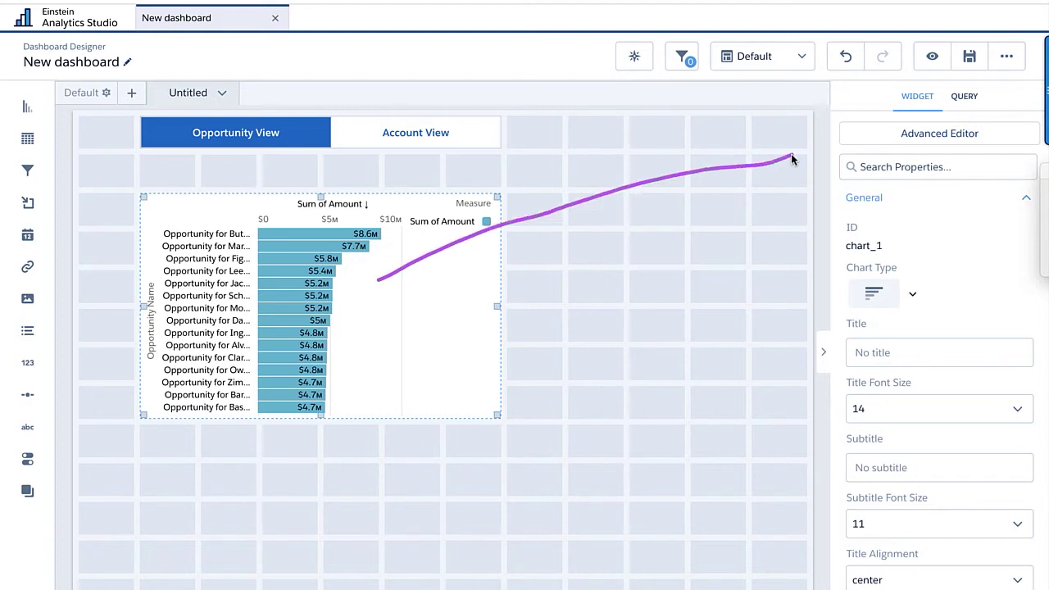
pyautogui.moveTo(792, 159); pyautogui.dragTo(870, 142)
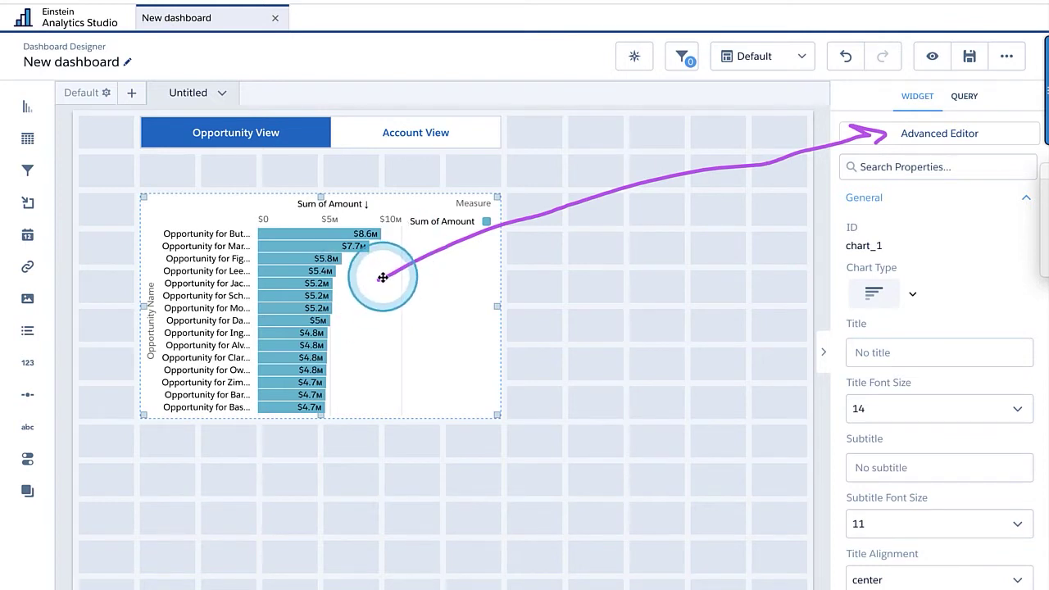
# - Open the advanced editor for the Opportunities bar chart and bring up its query code
pyautogui.click(958, 136)
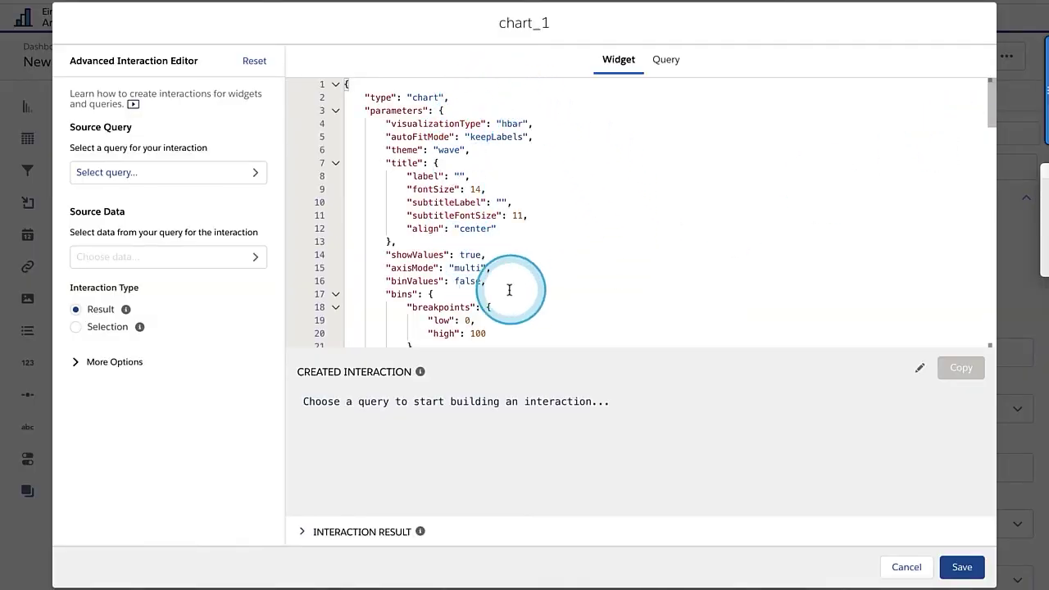
pyautogui.scroll(-2, 553, 284)
pyautogui.scroll(-15, 553, 283)
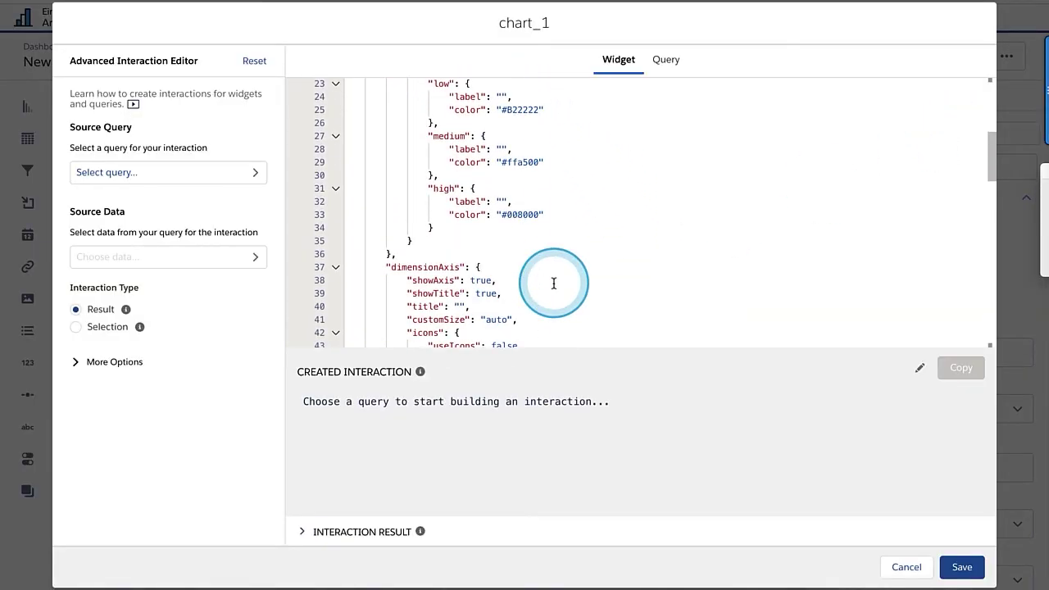
pyautogui.scroll(-16, 553, 284)
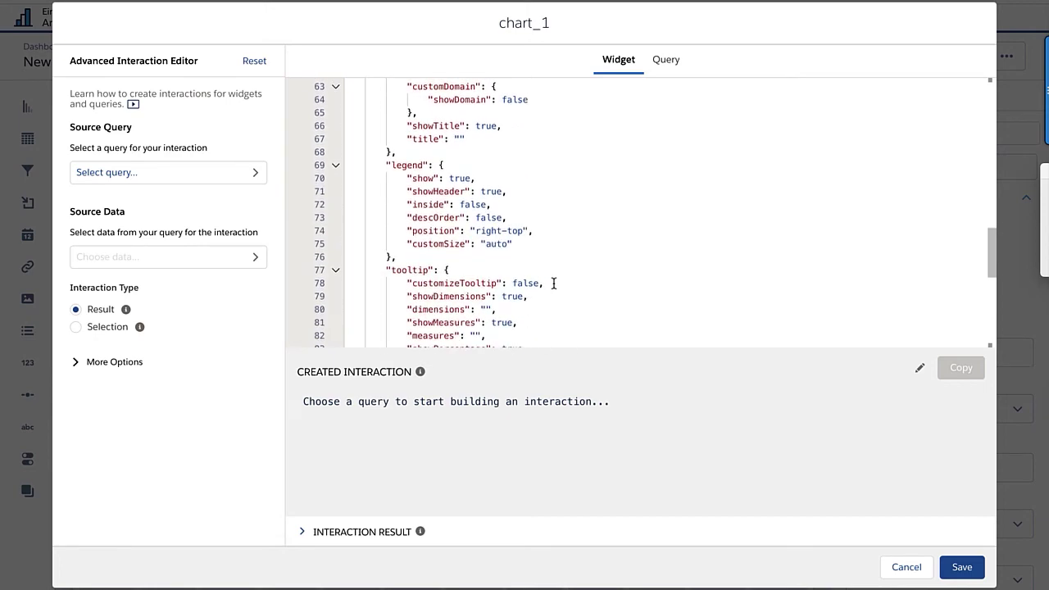
pyautogui.scroll(20, 553, 283)
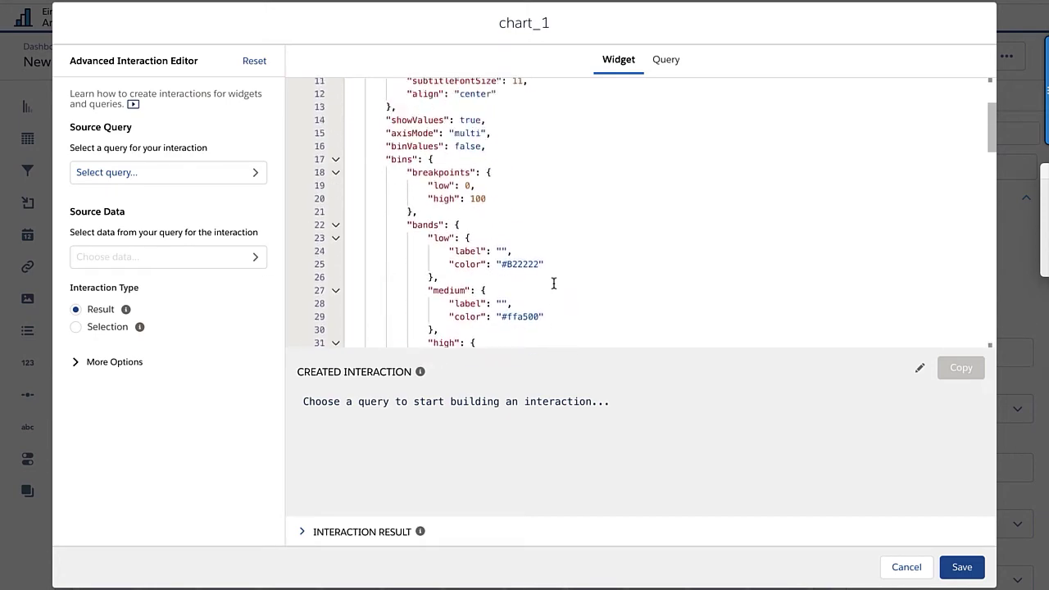
pyautogui.click(666, 59)
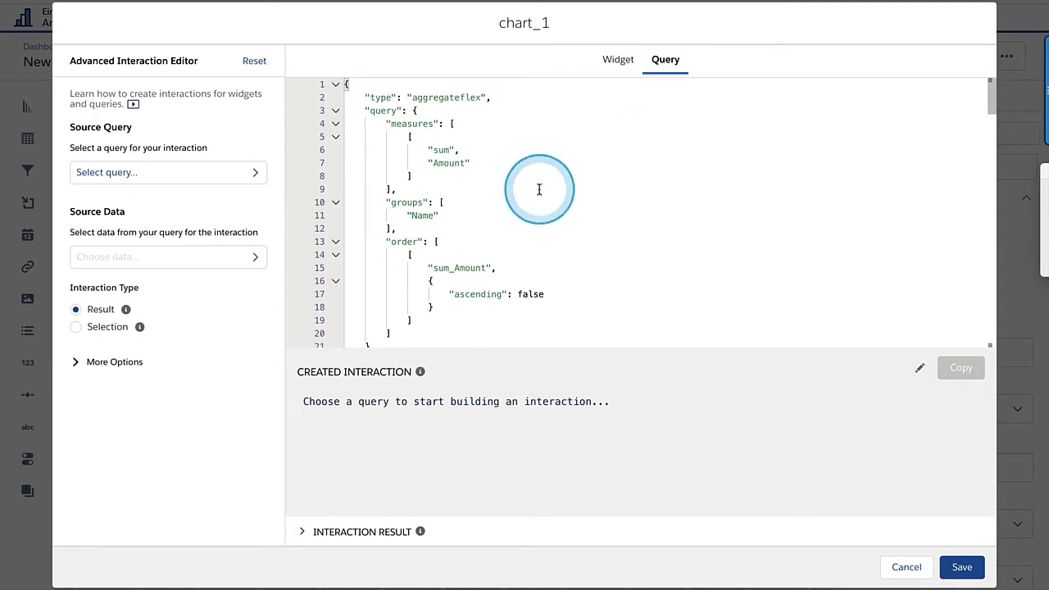
# - Examine the measures, groups and order sections in the chart's query code
pyautogui.scroll(-8, 539, 189)
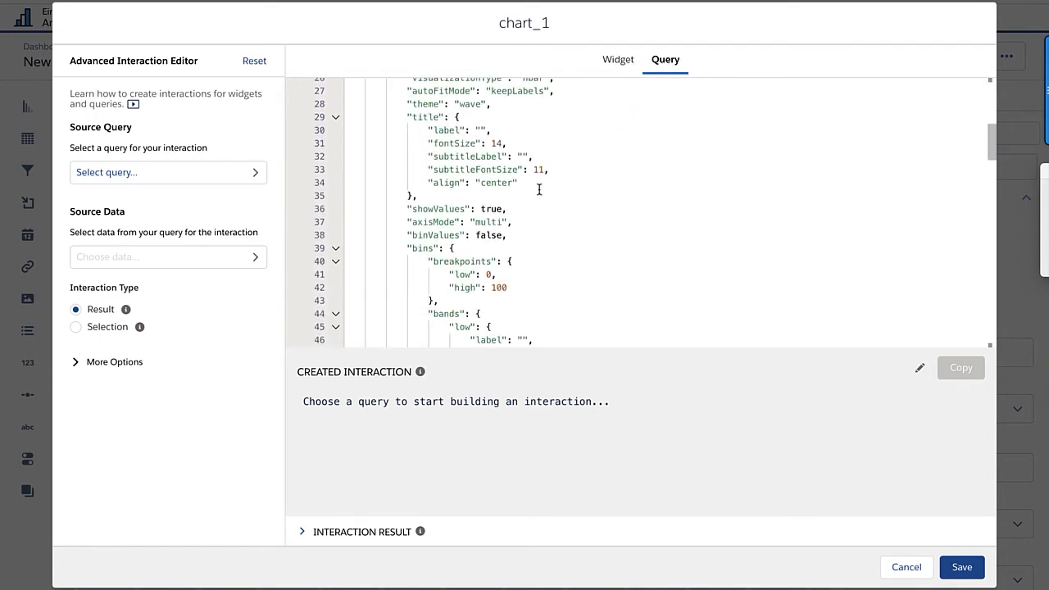
pyautogui.scroll(-12, 539, 189)
pyautogui.scroll(20, 539, 189)
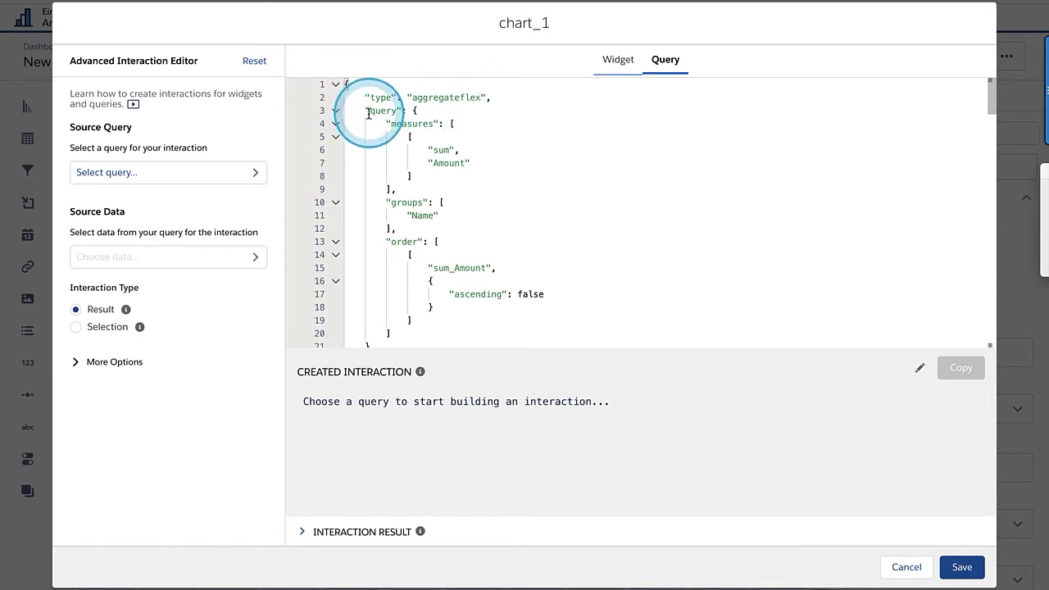
pyautogui.moveTo(366, 113); pyautogui.dragTo(368, 151)
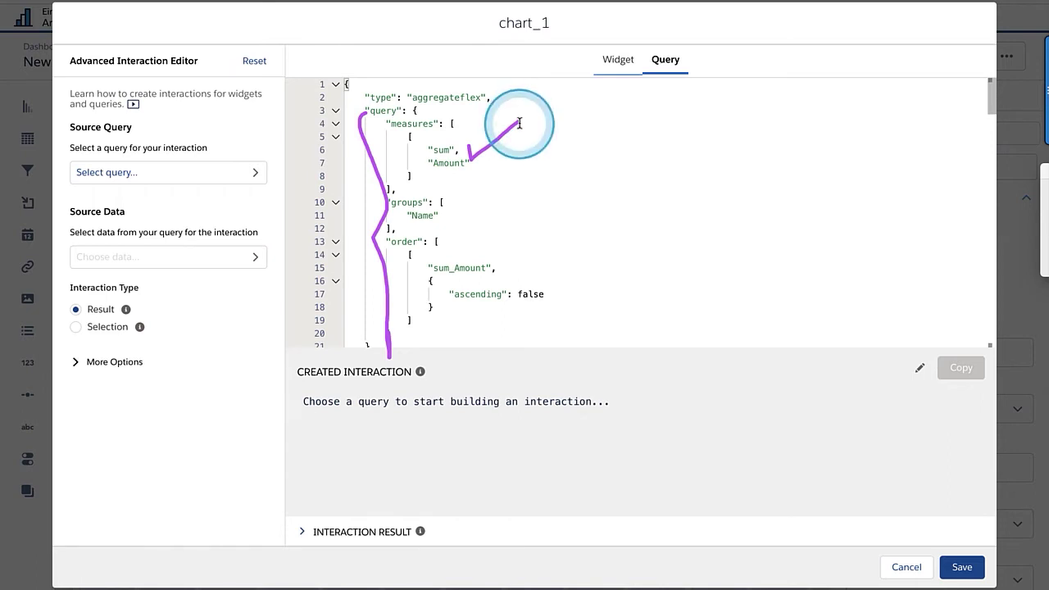
pyautogui.moveTo(447, 210); pyautogui.dragTo(447, 223)
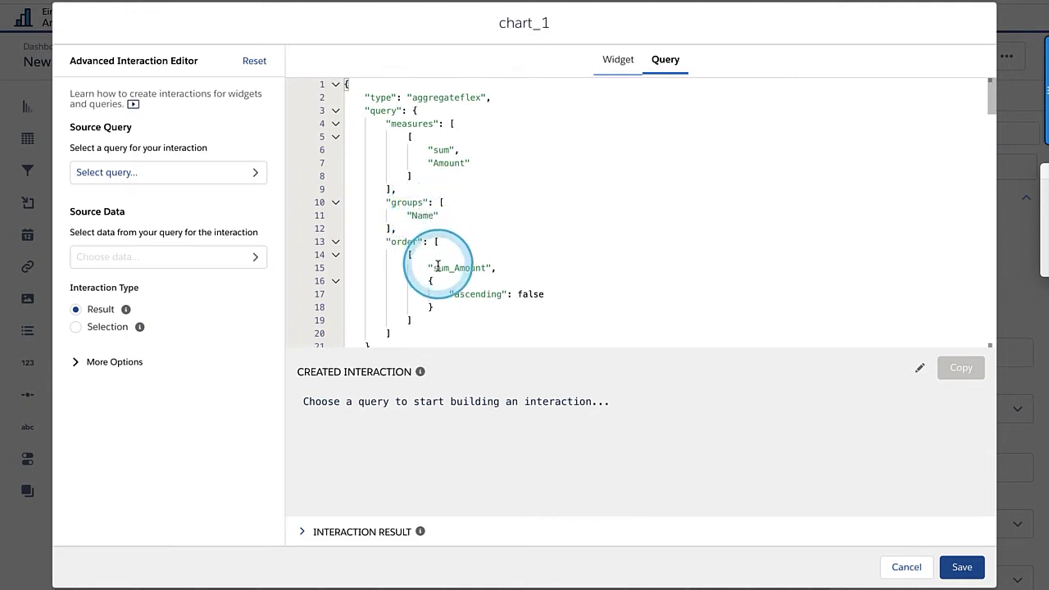
# - Preview the data of the static_1 and opp/account view queries offered as sources for the interaction
pyautogui.moveTo(421, 375)
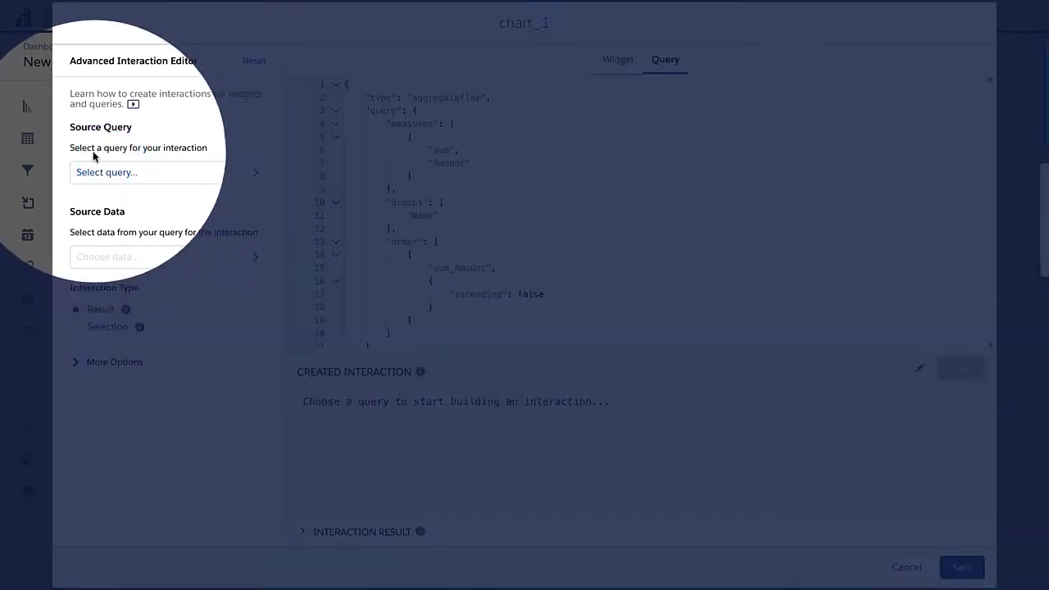
pyautogui.click(174, 168)
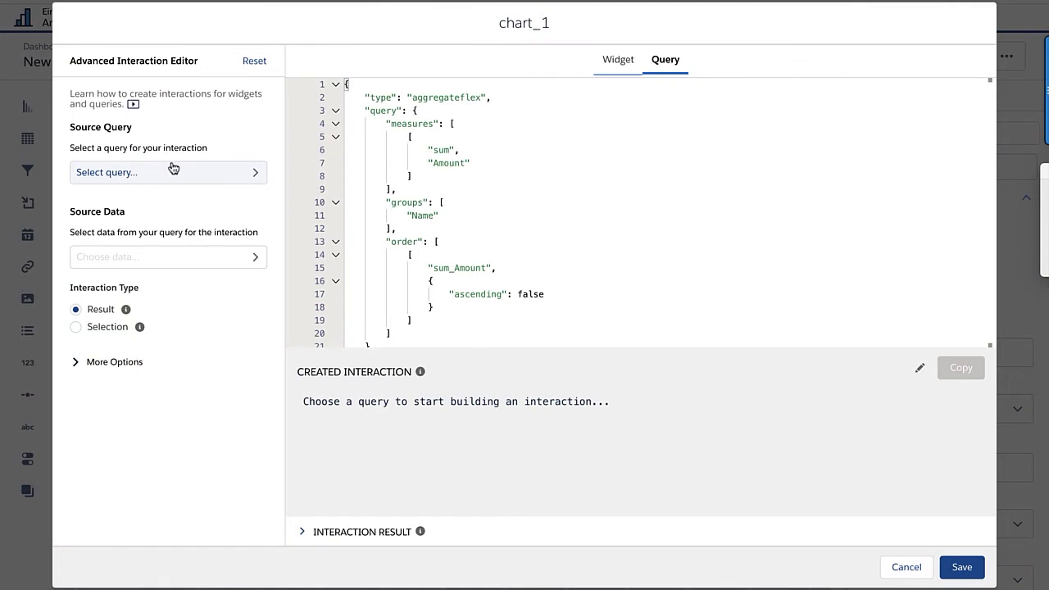
pyautogui.click(256, 174)
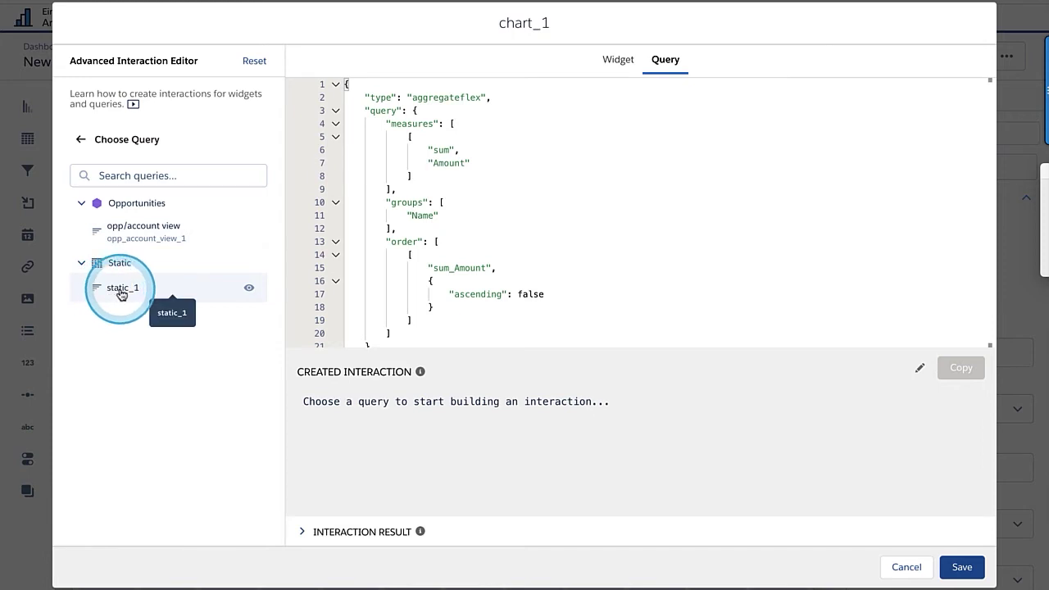
pyautogui.click(249, 293)
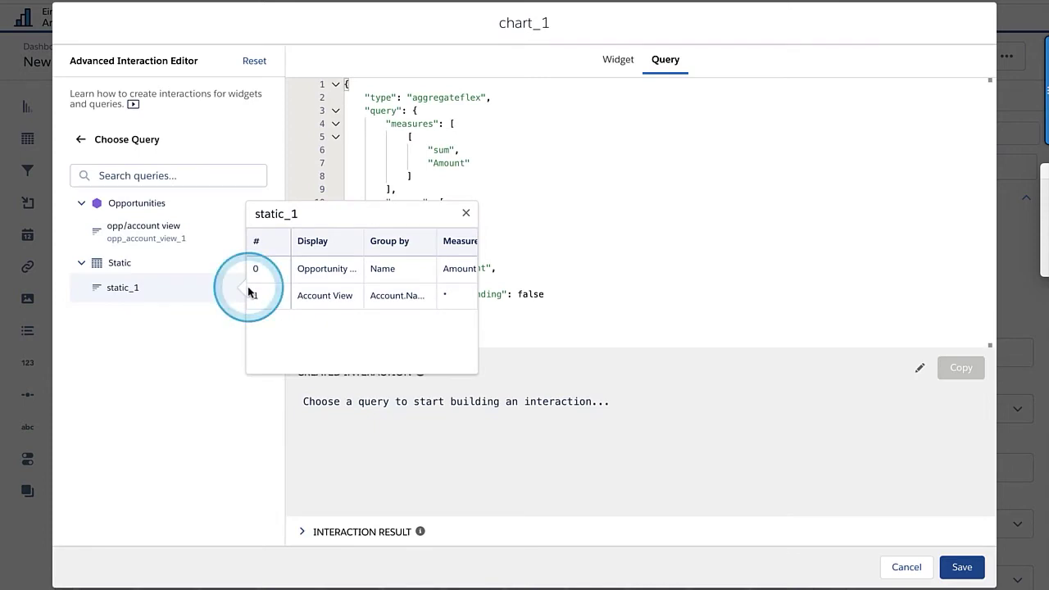
pyautogui.click(326, 282)
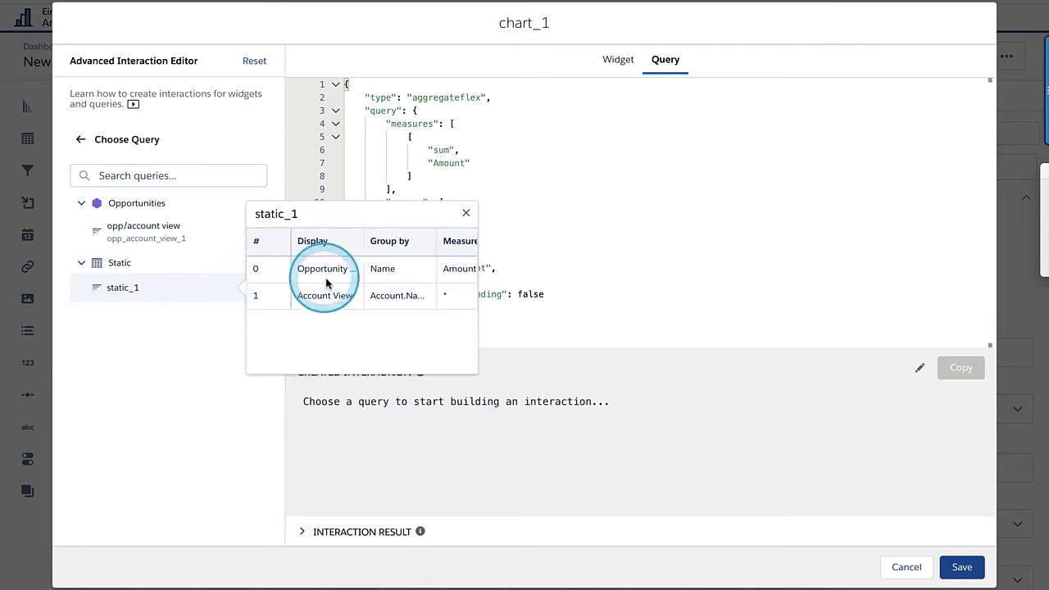
pyautogui.hscroll(6, 404, 281)
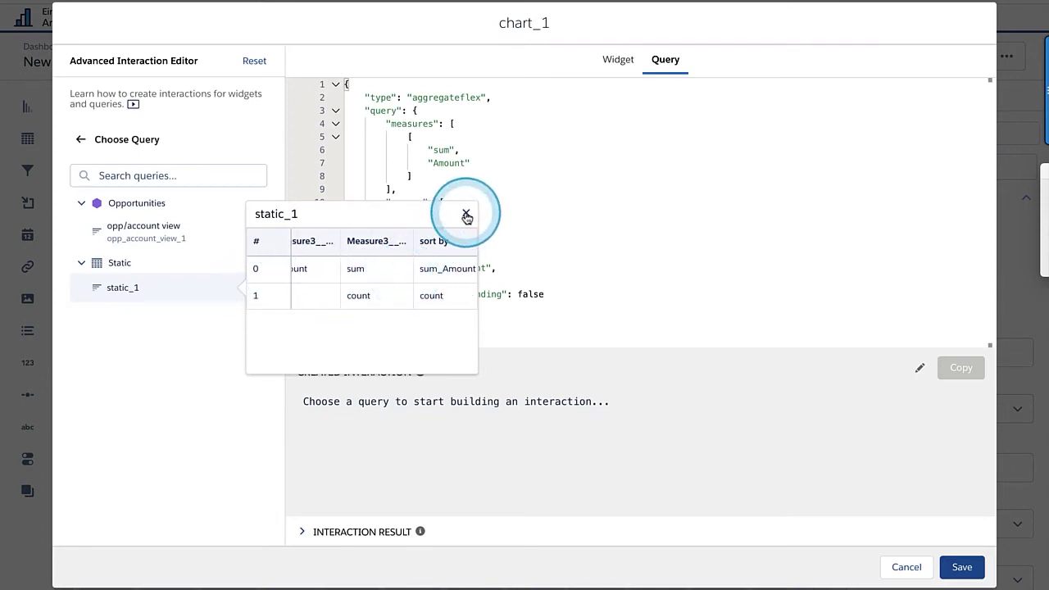
pyautogui.click(466, 215)
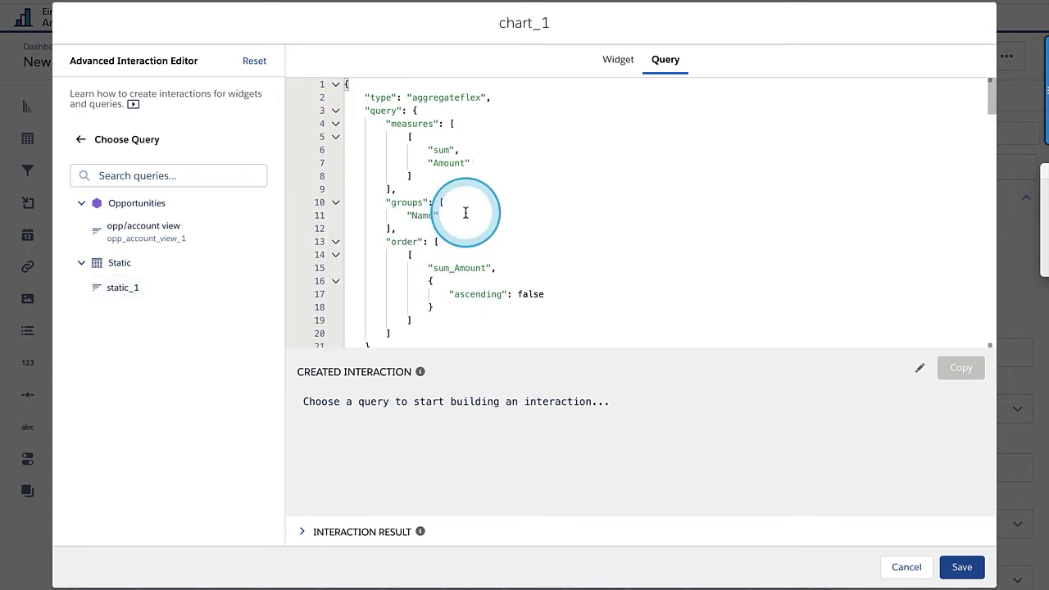
pyautogui.click(249, 235)
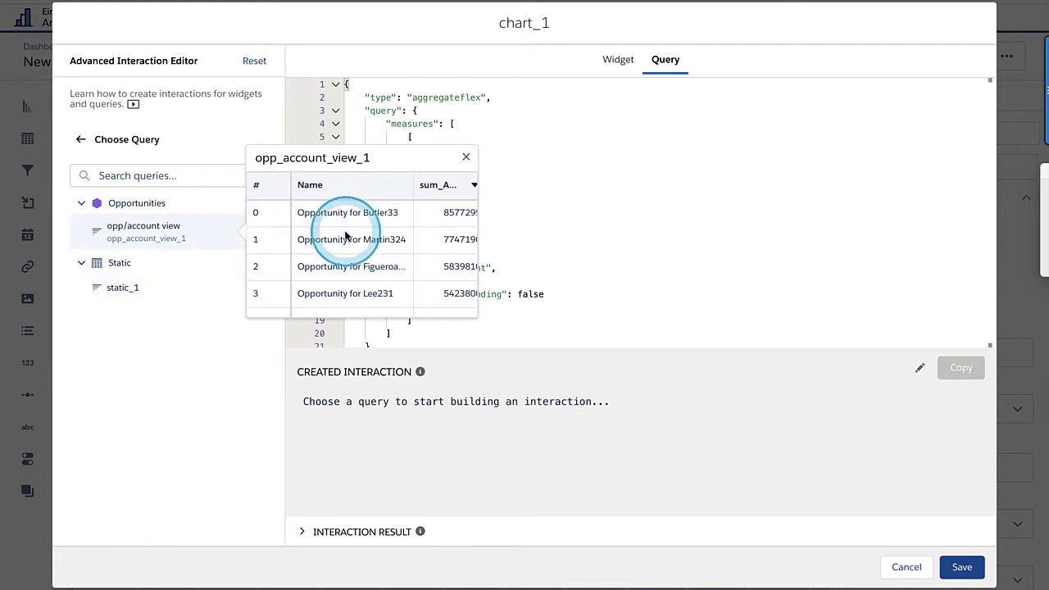
pyautogui.click(466, 158)
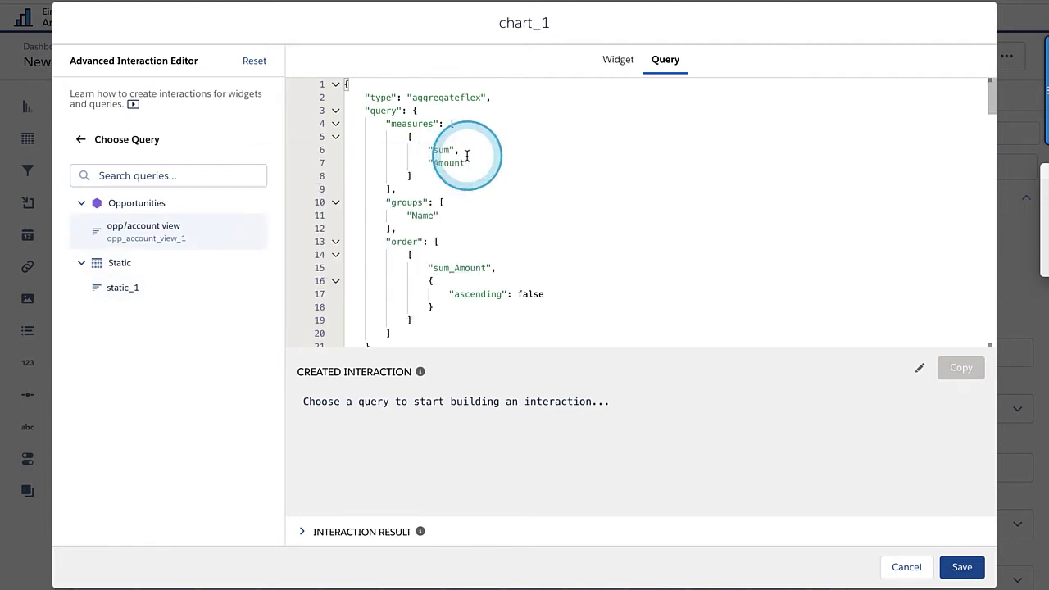
# - Choose static_1 as the interaction's source query and its Group by column as the source data
pyautogui.click(133, 289)
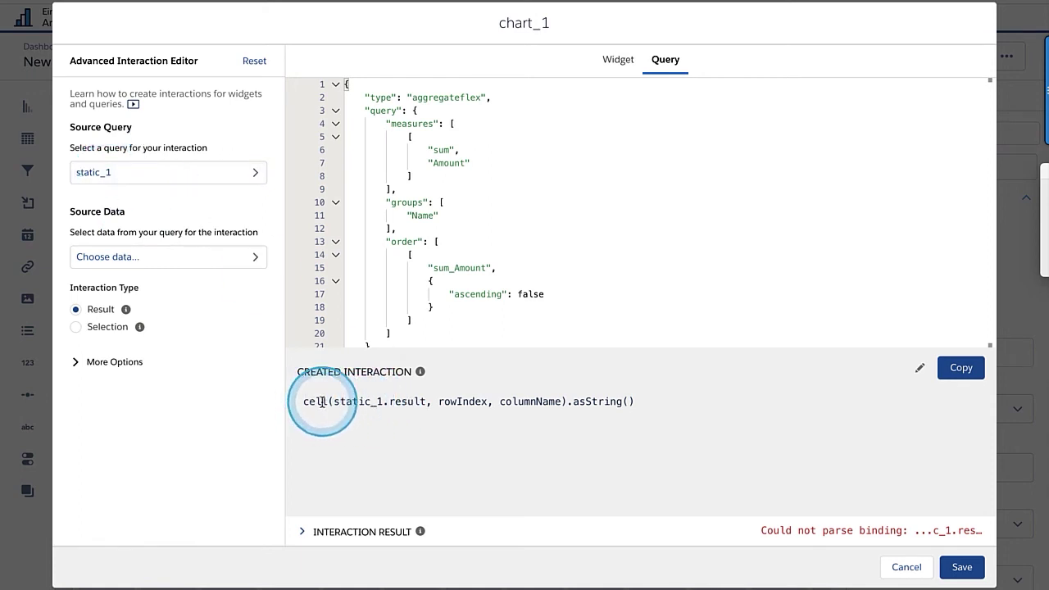
pyautogui.click(251, 257)
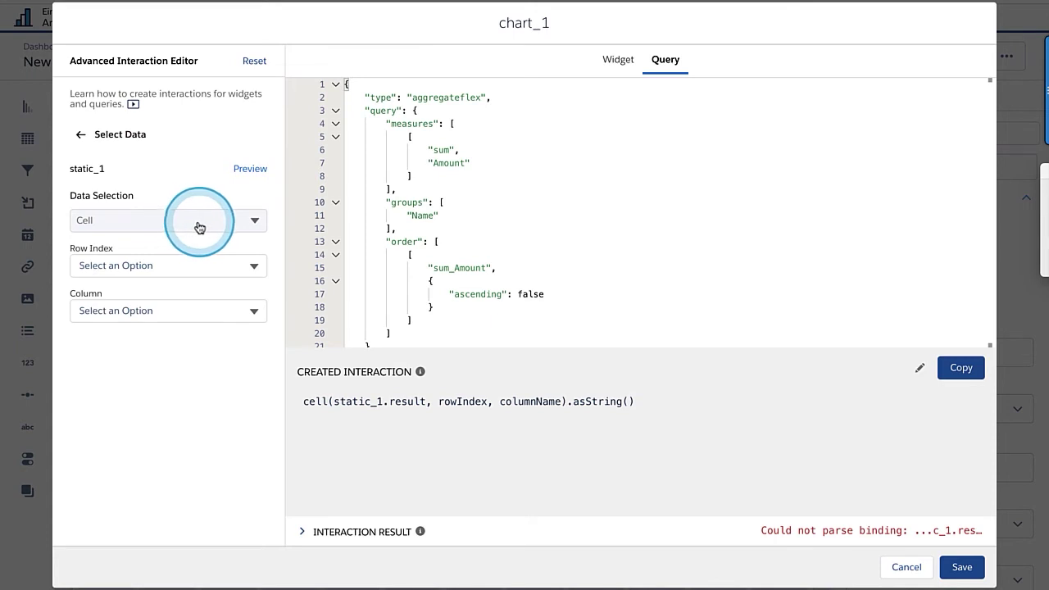
pyautogui.click(96, 227)
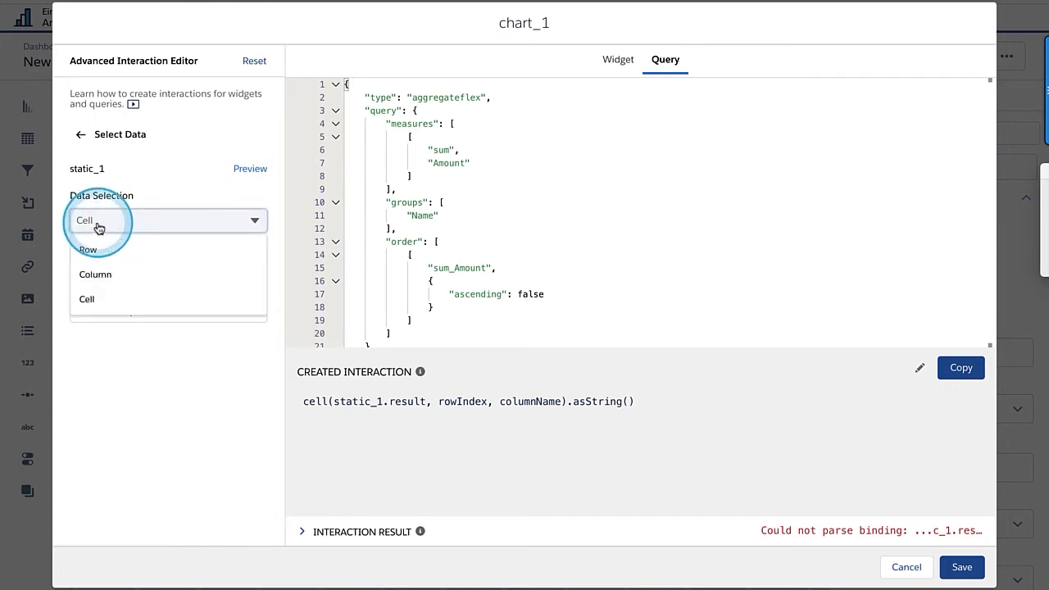
pyautogui.click(98, 227)
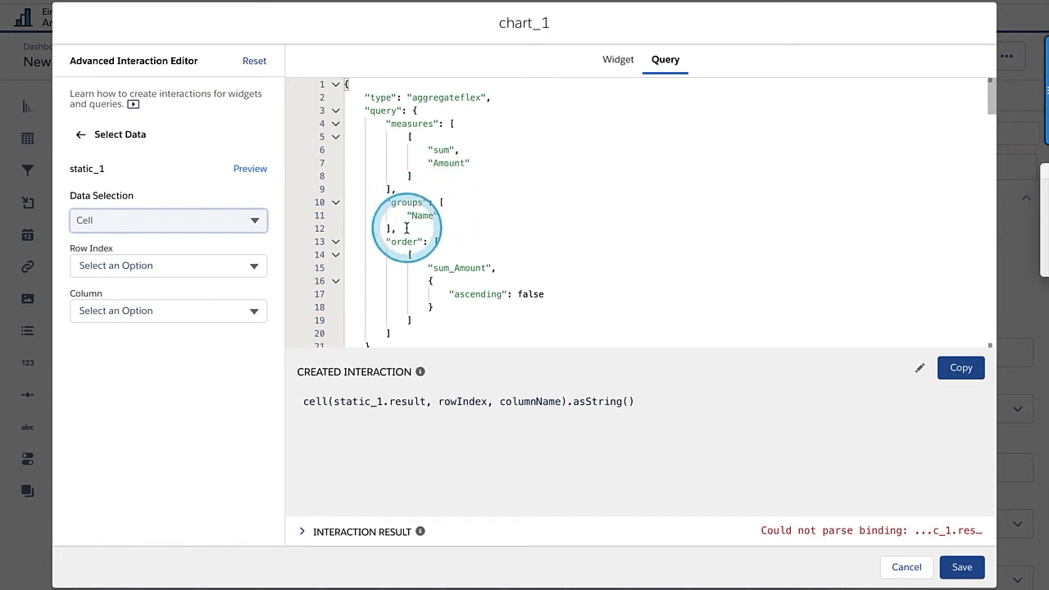
pyautogui.click(206, 224)
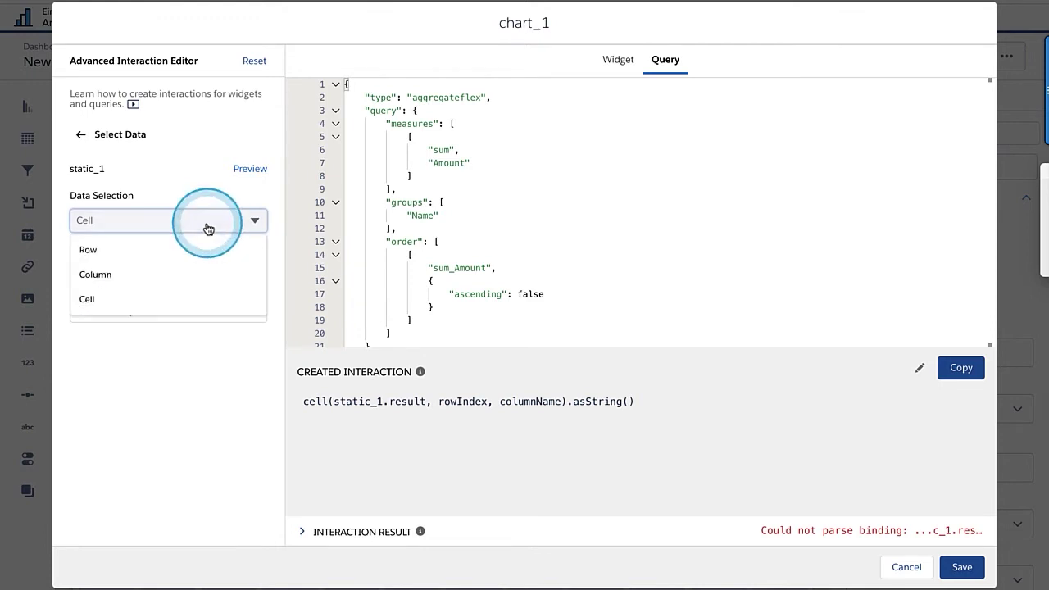
pyautogui.click(147, 275)
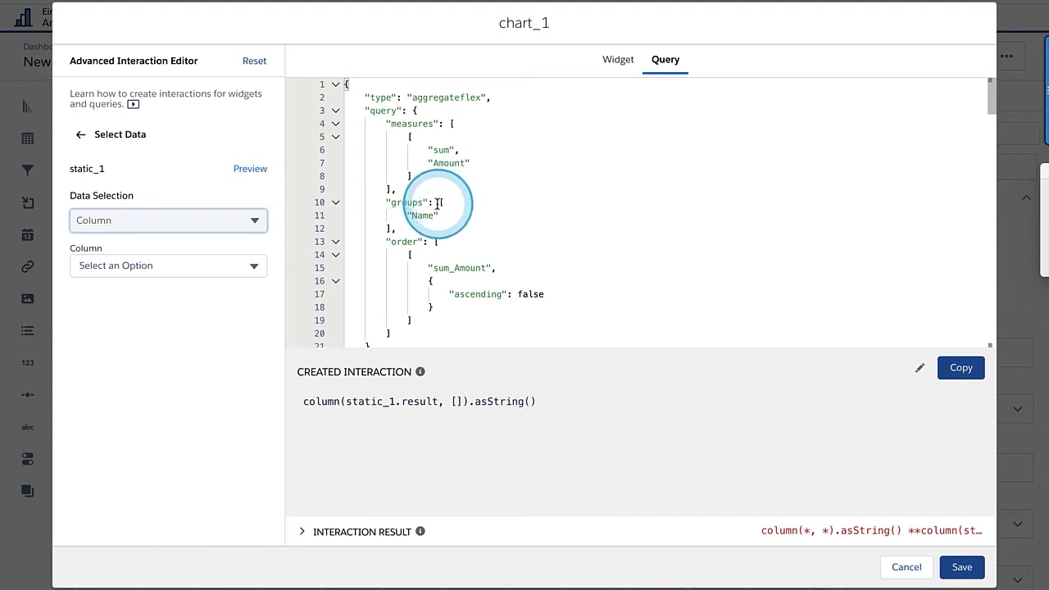
pyautogui.click(169, 267)
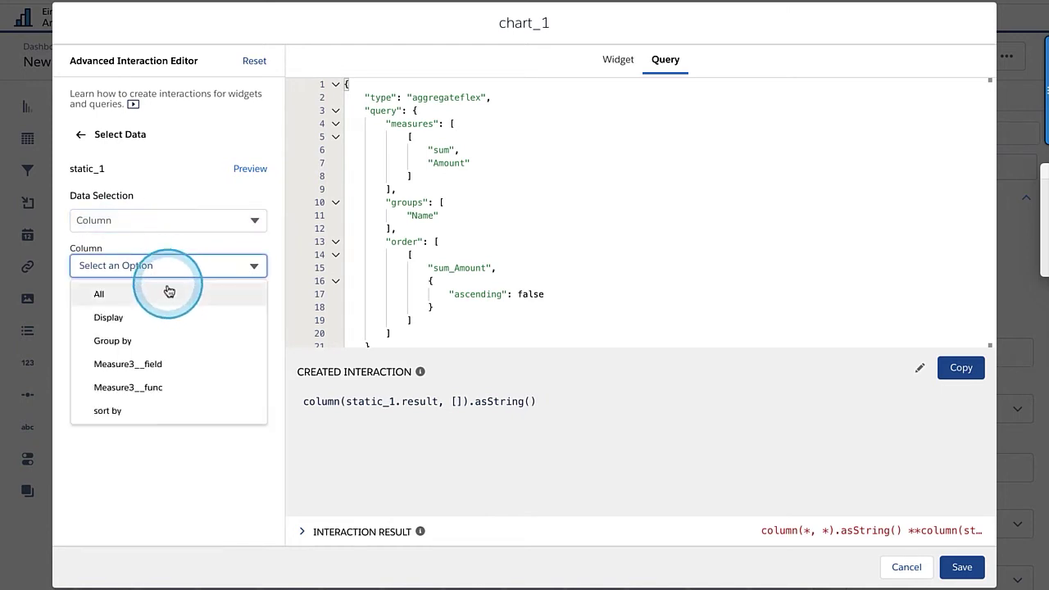
pyautogui.click(121, 343)
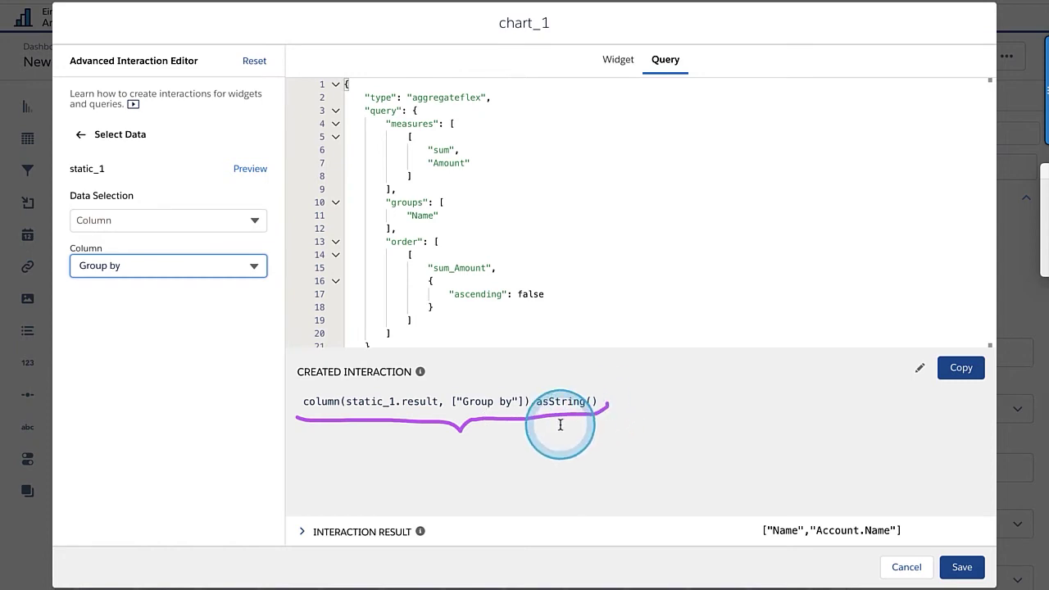
pyautogui.moveTo(559, 423); pyautogui.dragTo(695, 420)
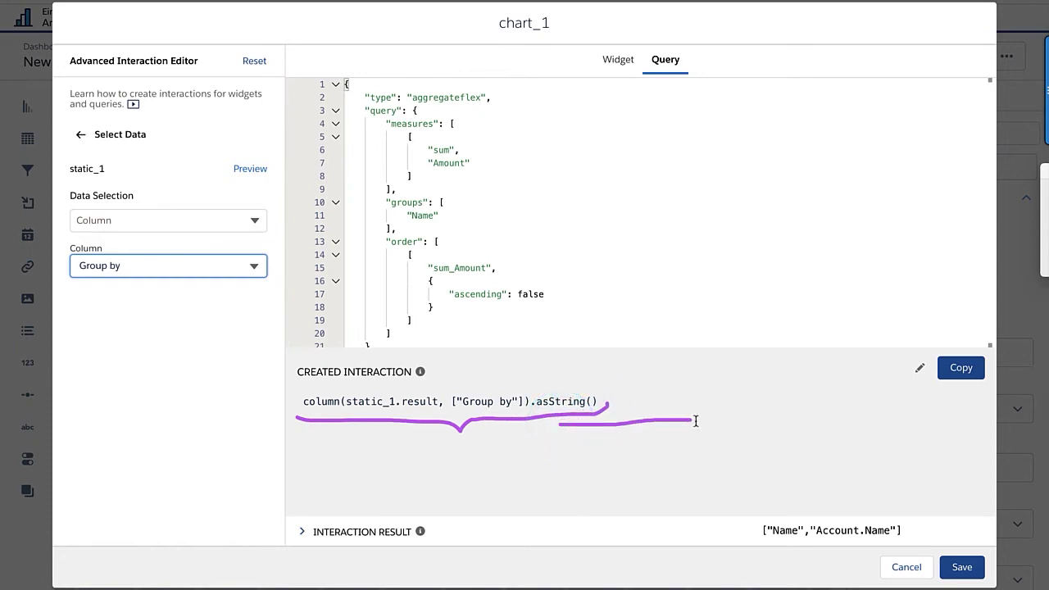
pyautogui.click(799, 499)
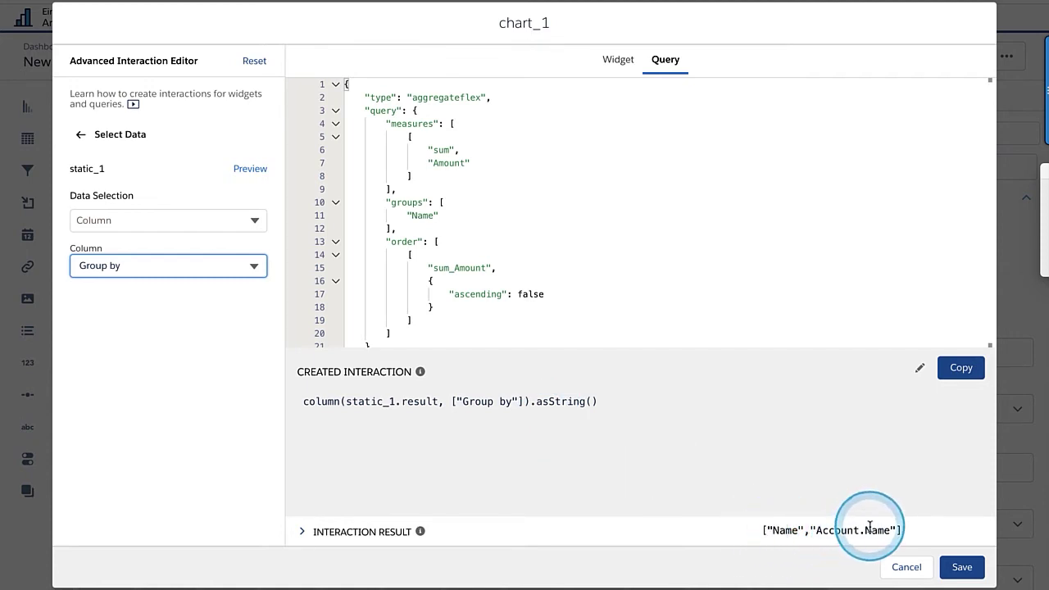
pyautogui.click(99, 136)
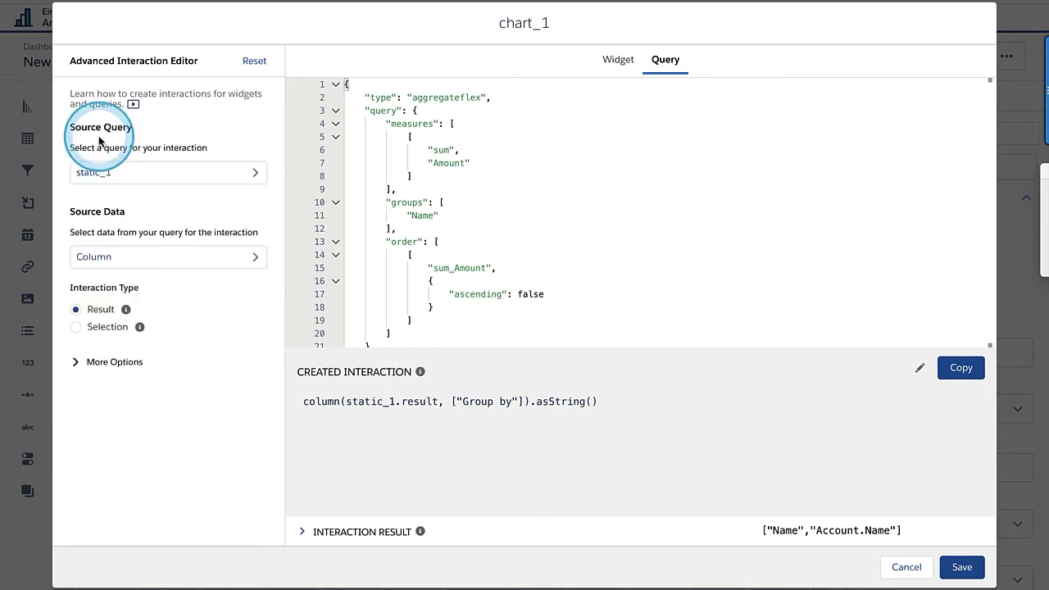
# - Set the interaction type to Selection and the data serialization function to asObject, and check the interaction result
pyautogui.click(76, 328)
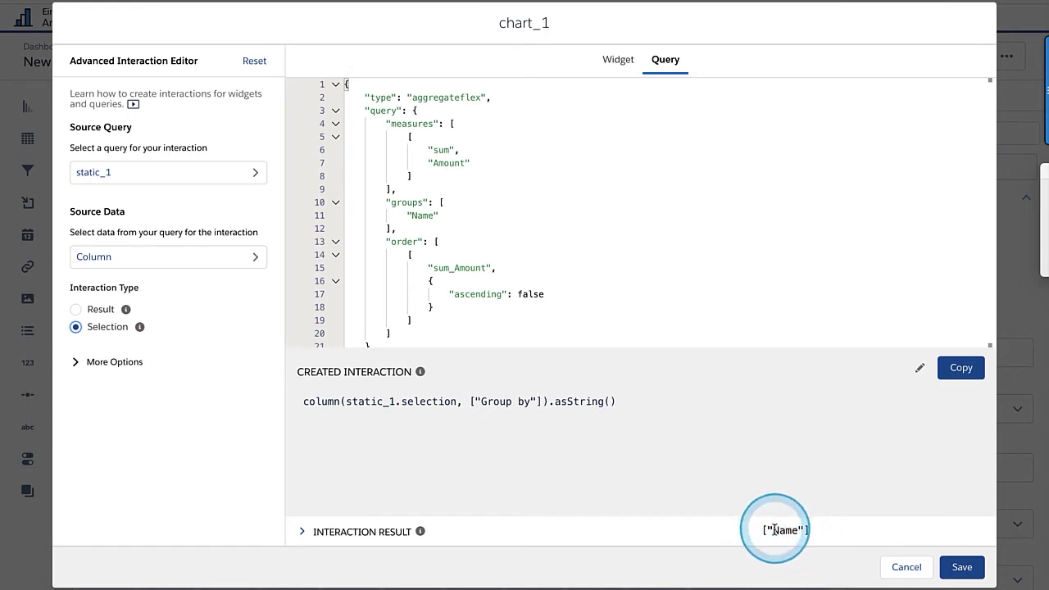
pyautogui.click(77, 363)
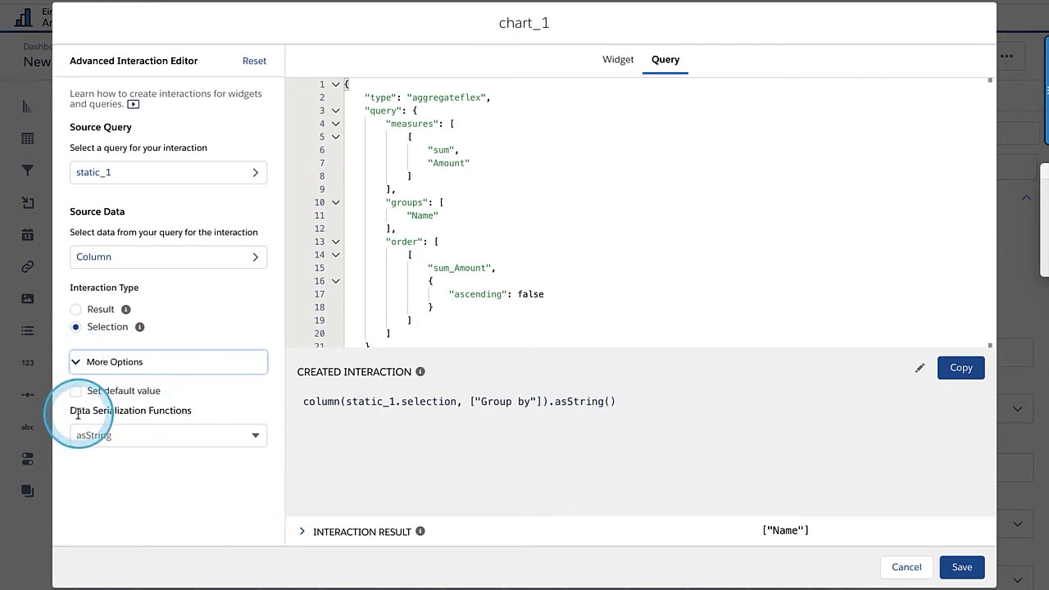
pyautogui.click(97, 437)
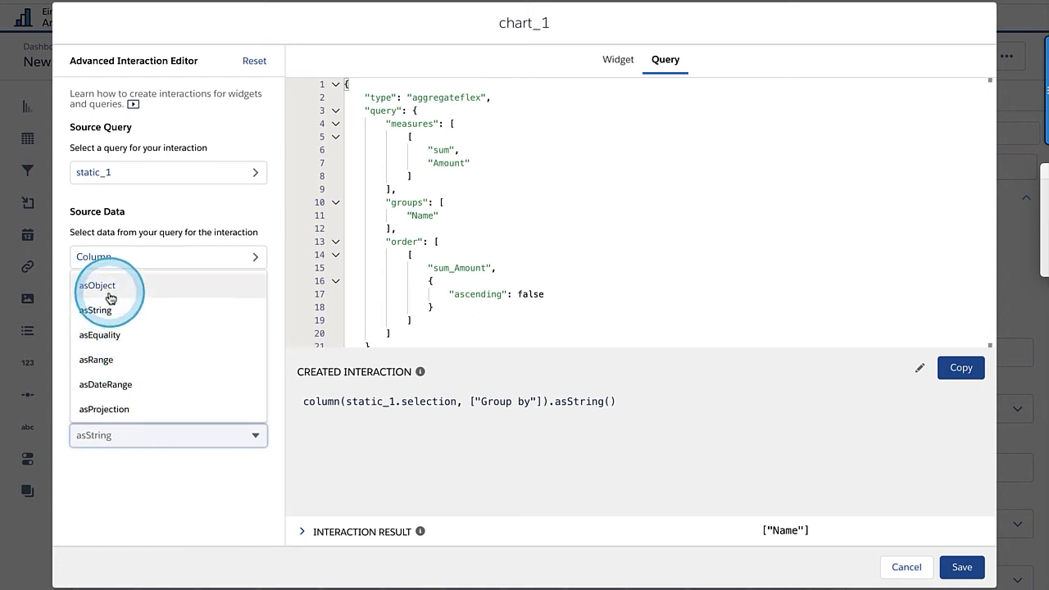
pyautogui.click(109, 293)
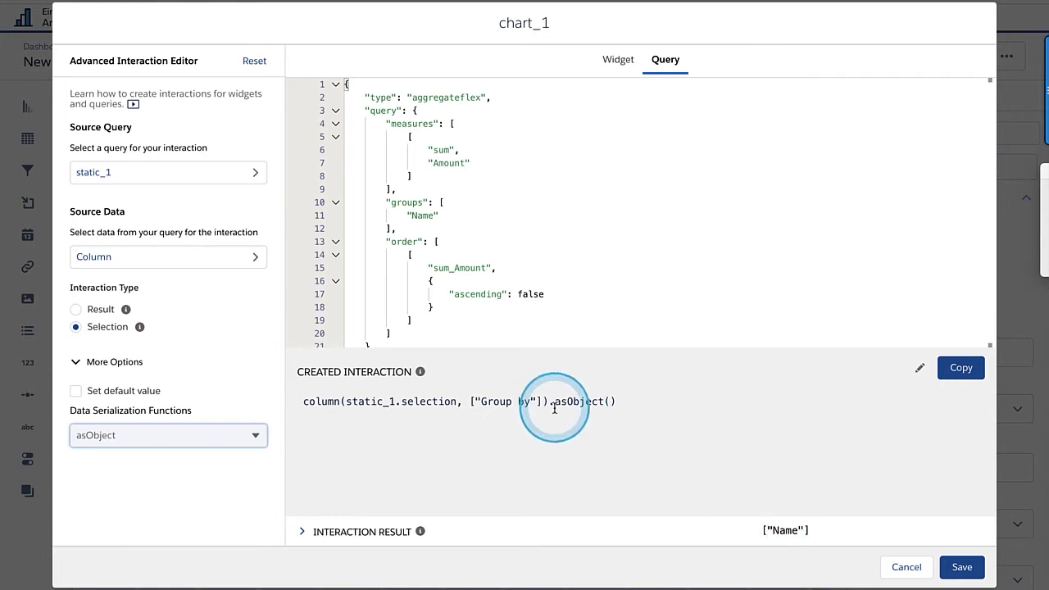
pyautogui.click(304, 532)
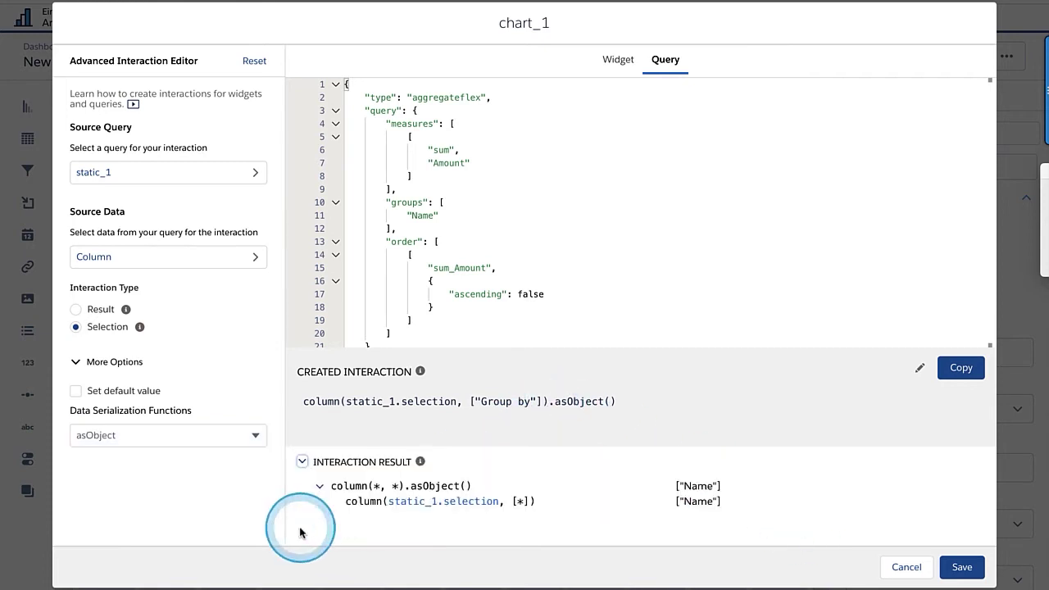
pyautogui.click(300, 462)
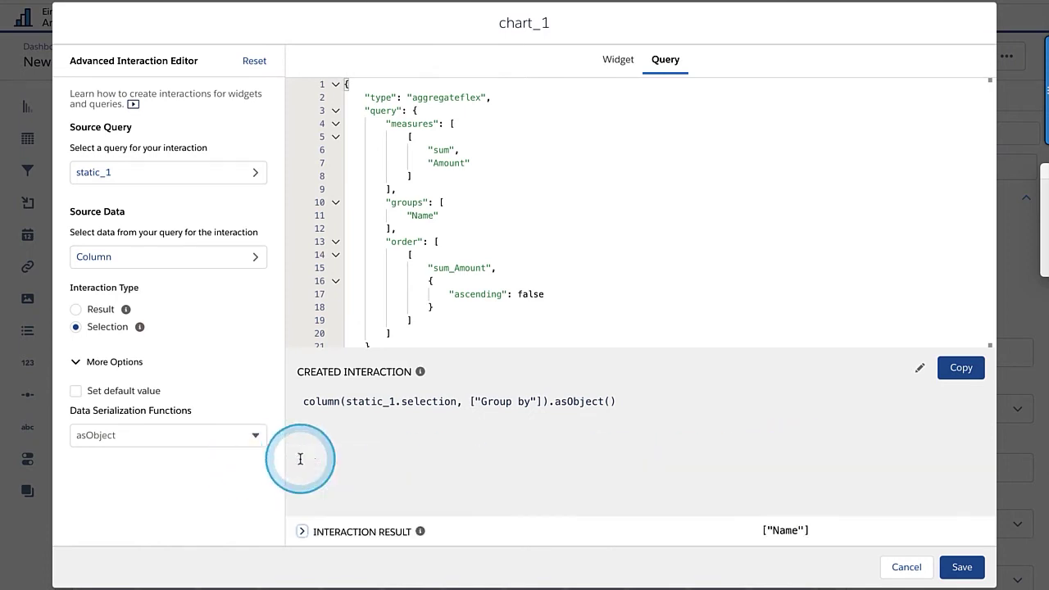
# - Replace the groups array in the chart's query code with the copied interaction "{{column(static_1.selection, [\"Group by\"]).asObject()}}"
pyautogui.click(967, 367)
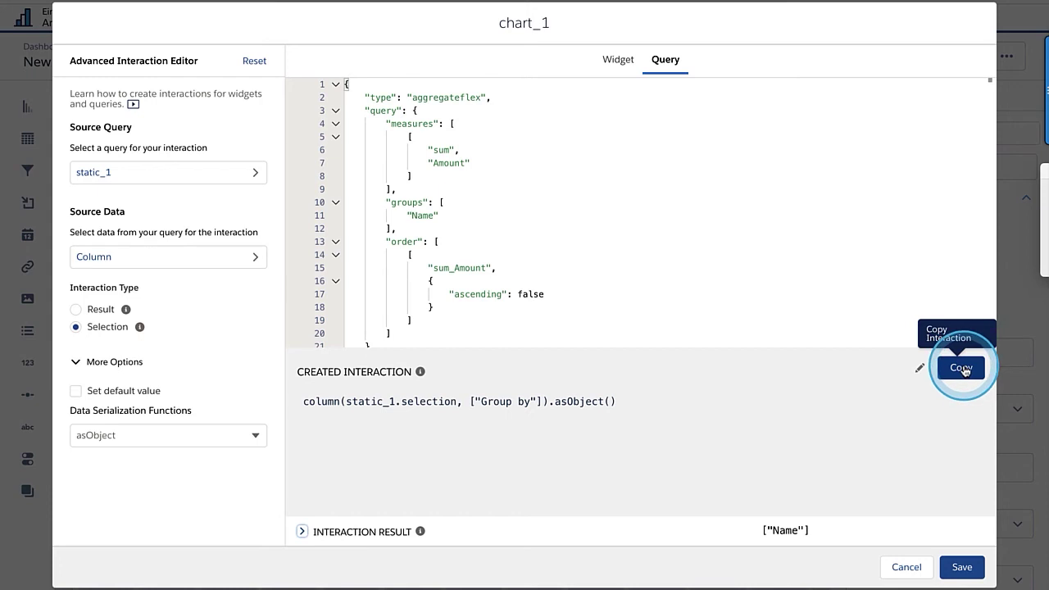
pyautogui.click(965, 369)
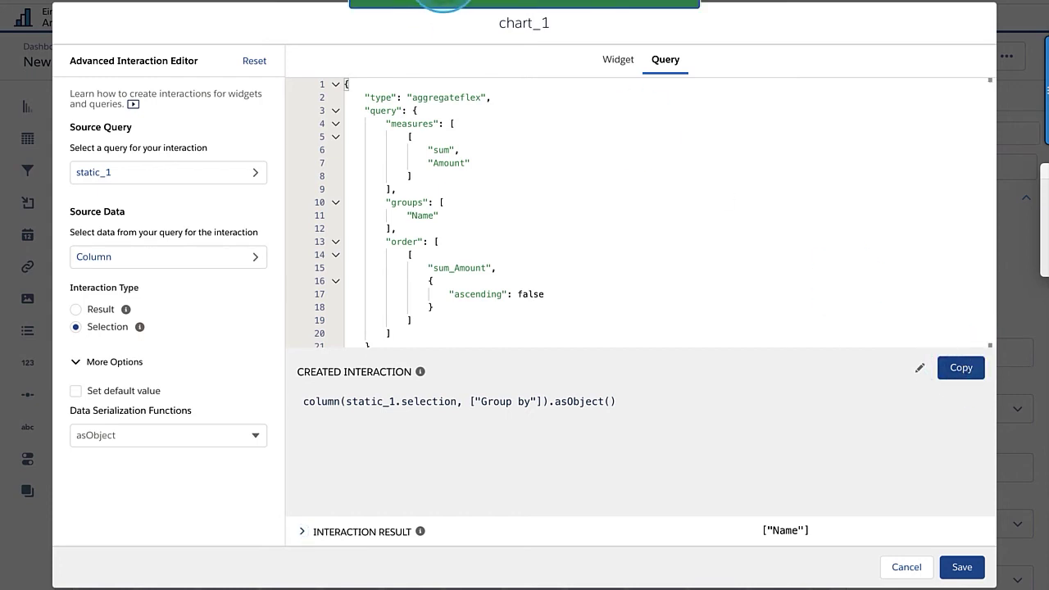
pyautogui.click(440, 202)
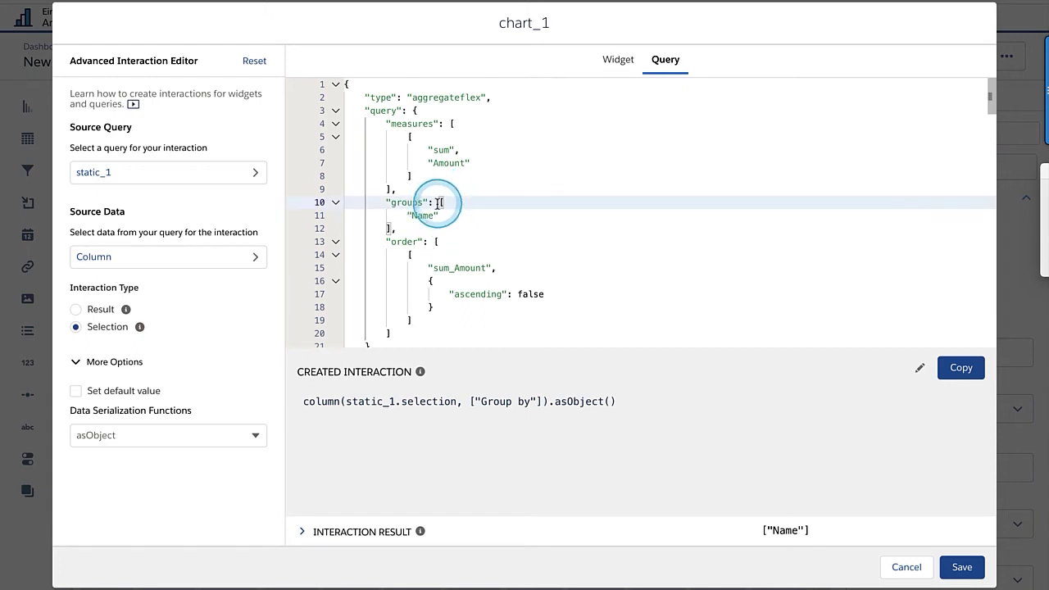
pyautogui.moveTo(438, 203); pyautogui.dragTo(409, 227)
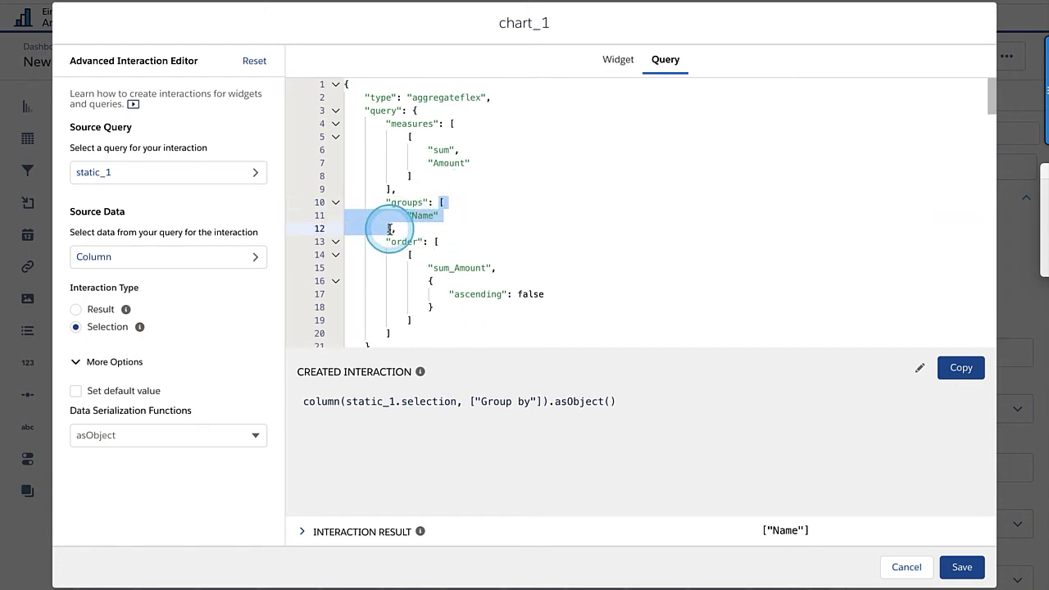
pyautogui.press('BackSpace')
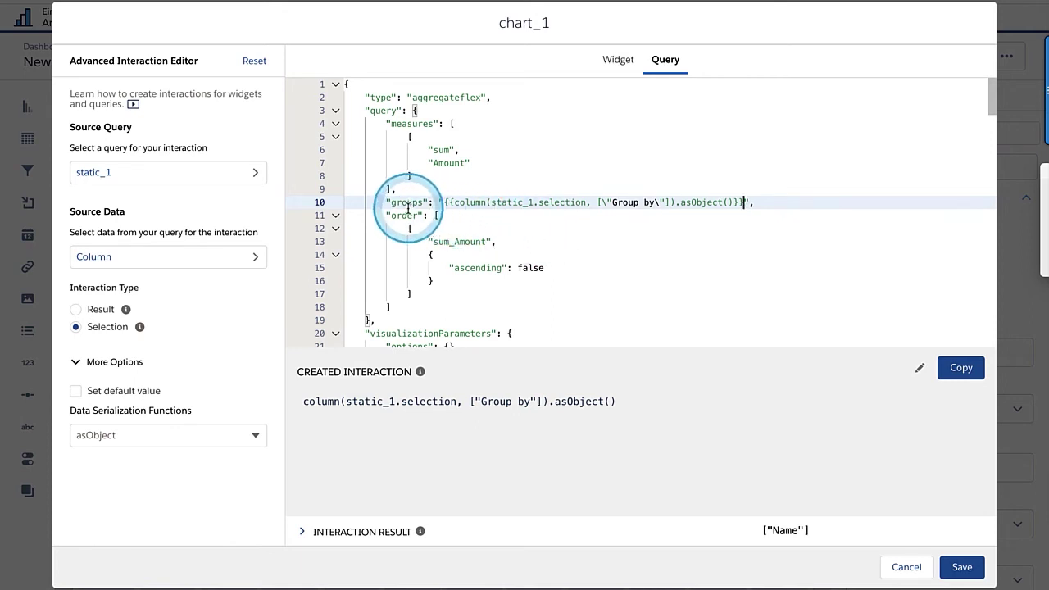
# - Replace the whole columnMap object in the chart's query code with null
pyautogui.scroll(-5, 489, 281)
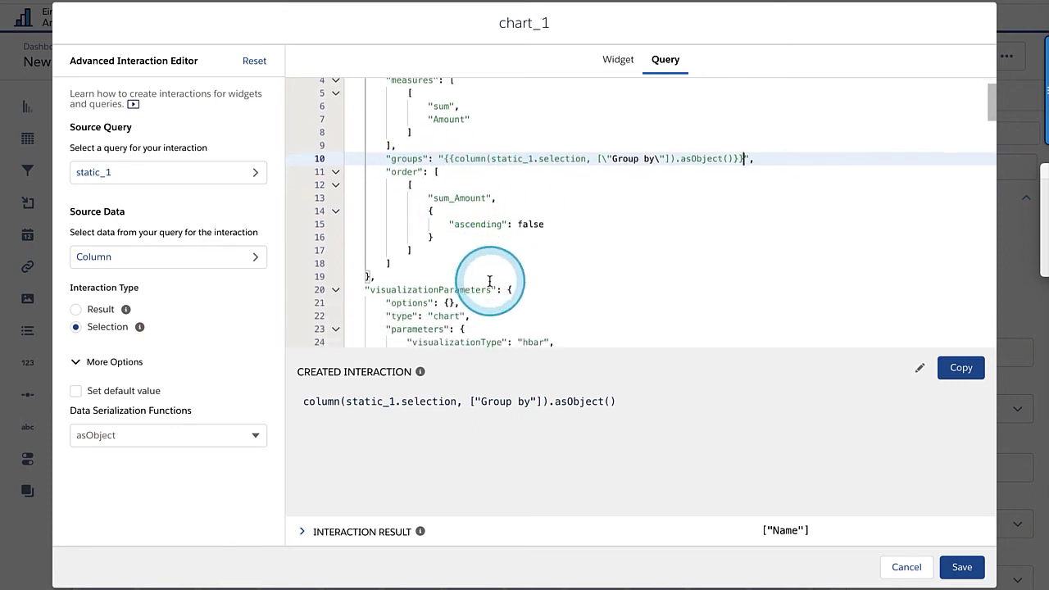
pyautogui.scroll(-8, 489, 281)
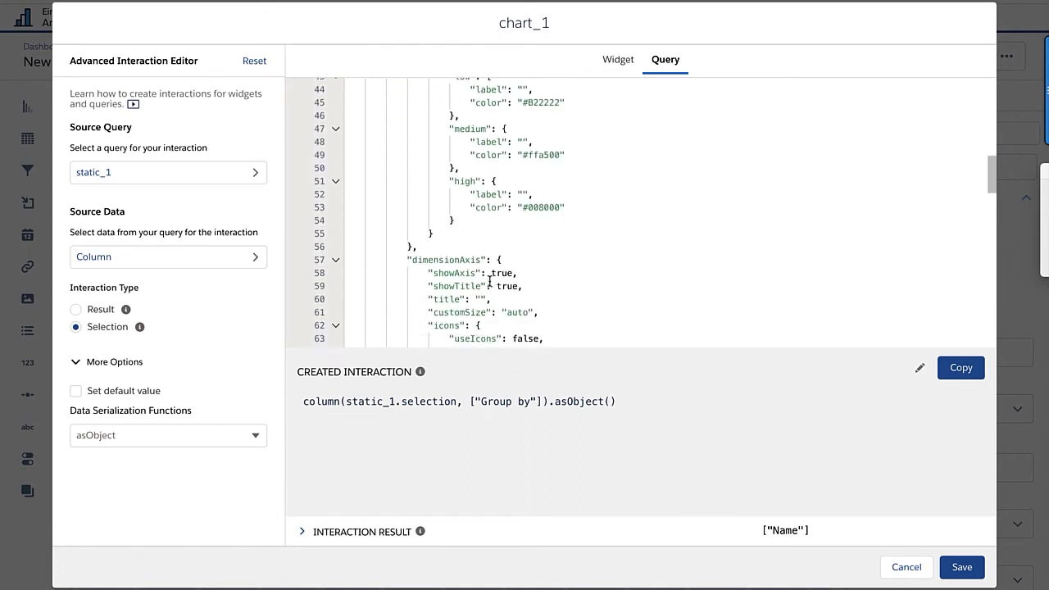
pyautogui.scroll(-9, 489, 281)
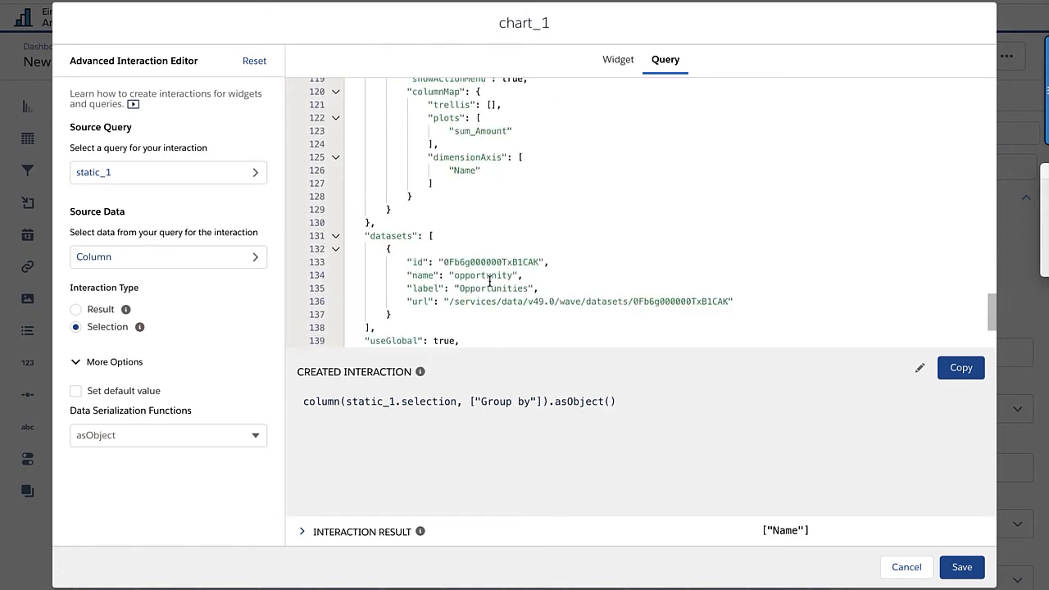
pyautogui.scroll(2, 489, 281)
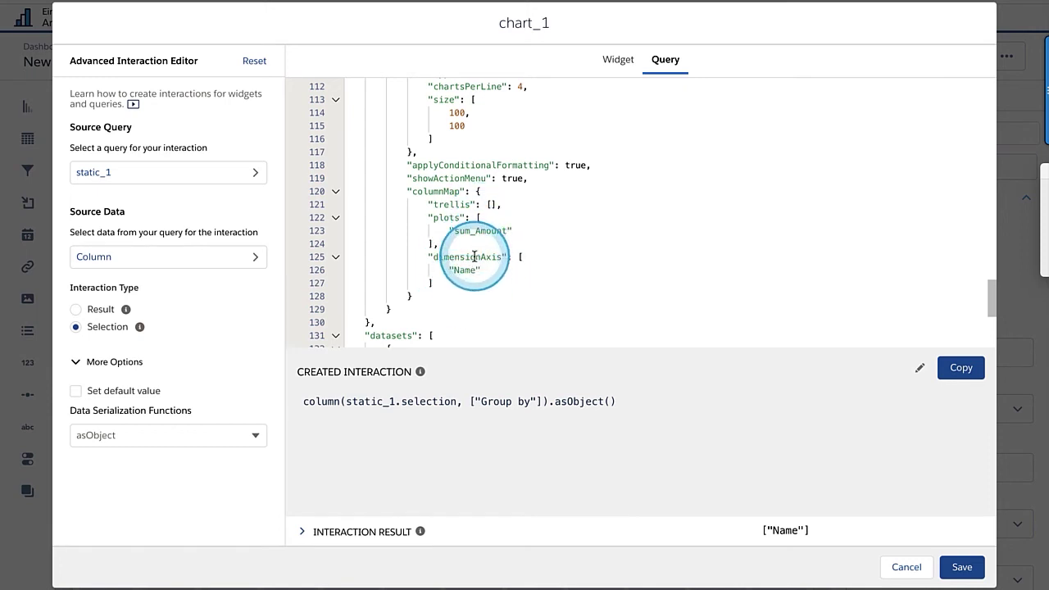
pyautogui.click(336, 193)
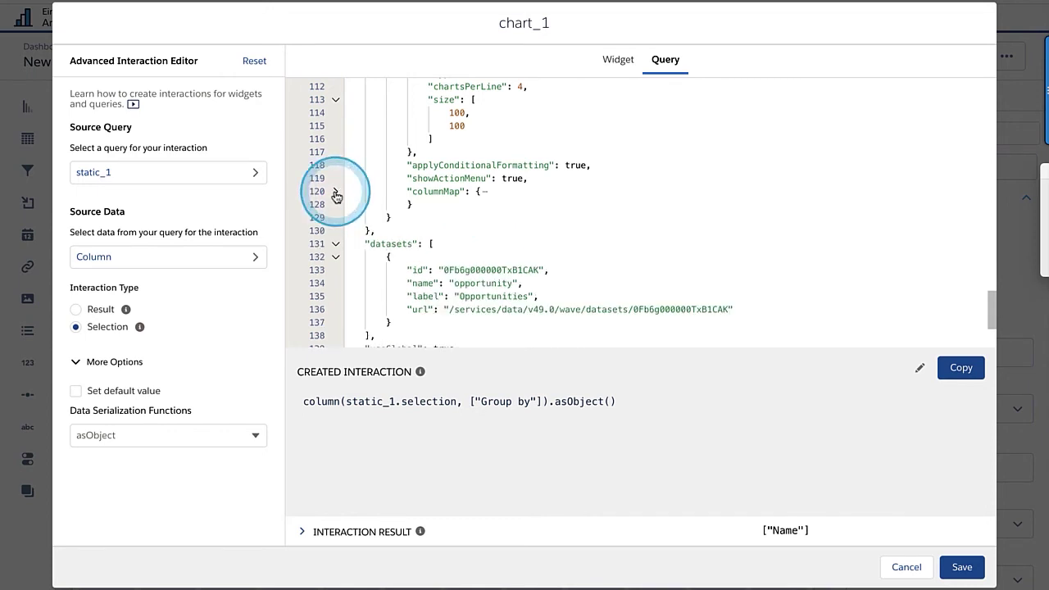
pyautogui.click(475, 191)
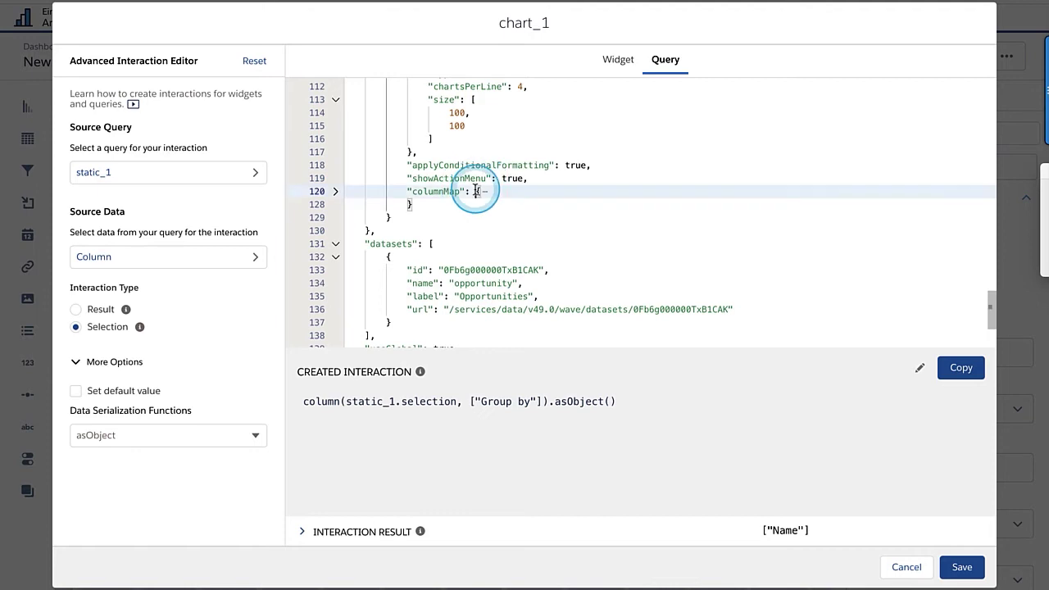
pyautogui.moveTo(476, 191); pyautogui.dragTo(414, 208)
pyautogui.press('Delete')
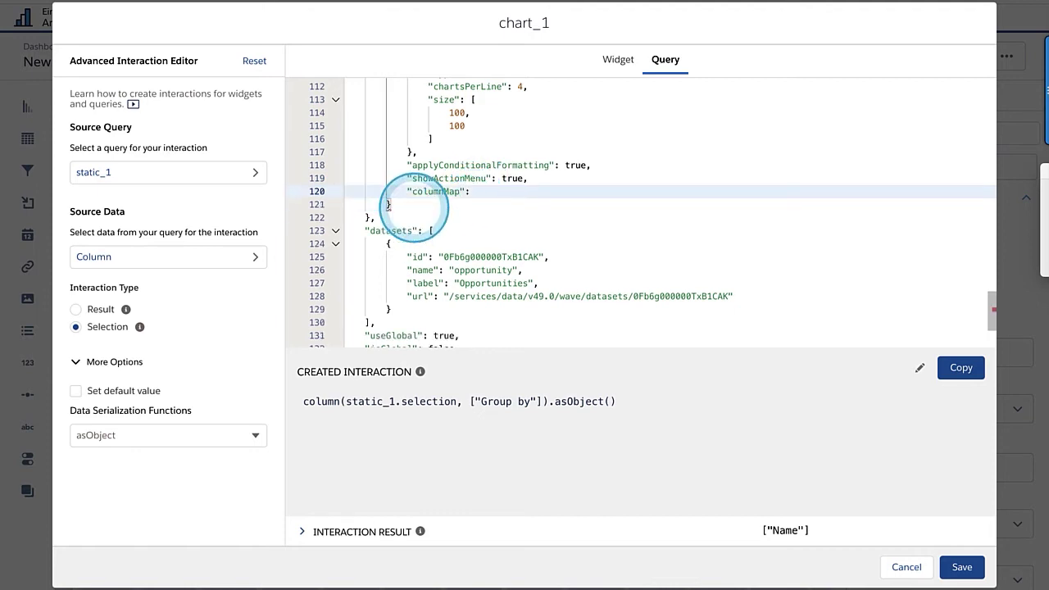
pyautogui.write('null')
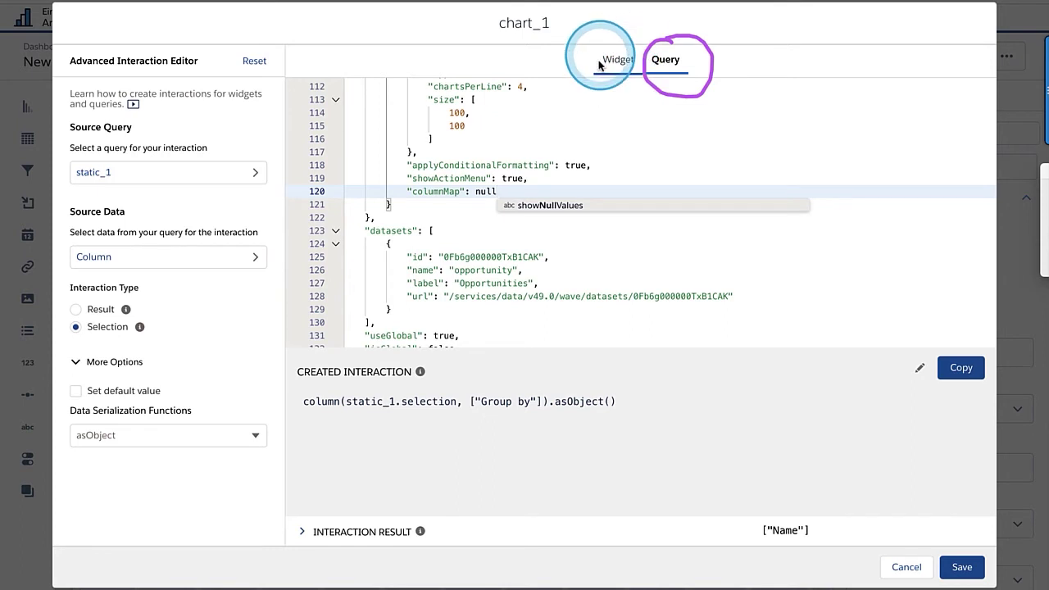
# - Replace the whole columnMap object in the chart's widget code with null, keeping the comma before the step entry
pyautogui.moveTo(622, 38)
pyautogui.mouseDown()
pyautogui.moveTo(597, 54)
pyautogui.moveTo(639, 86)
pyautogui.mouseUp()
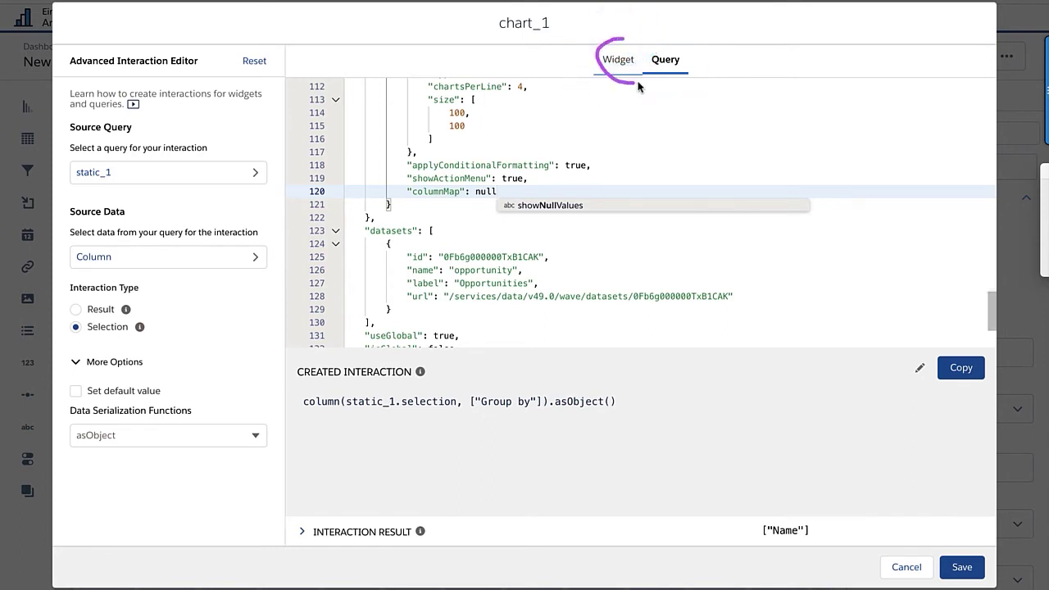
pyautogui.click(621, 59)
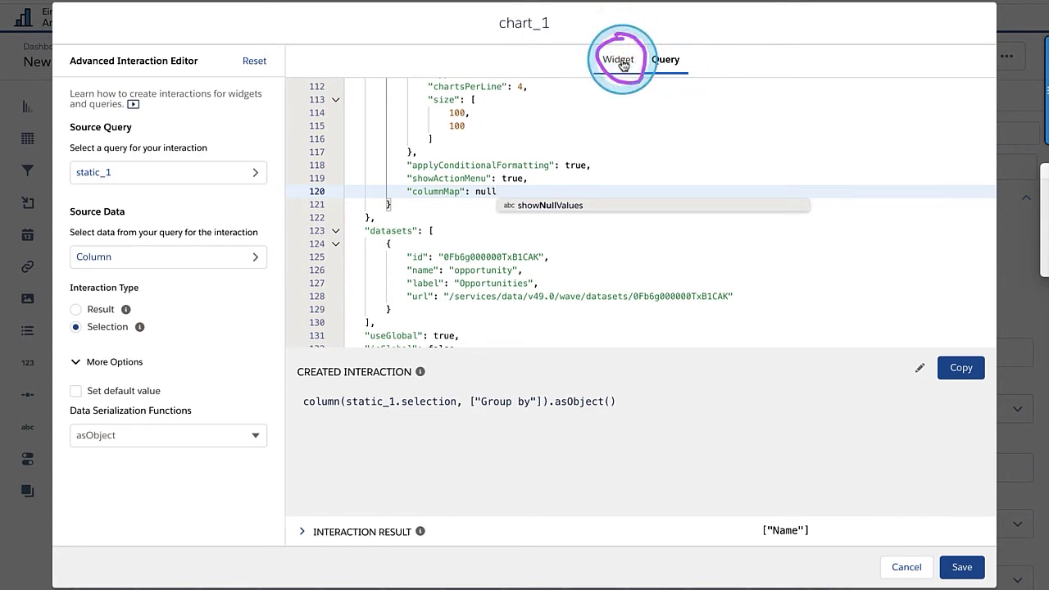
pyautogui.click(474, 280)
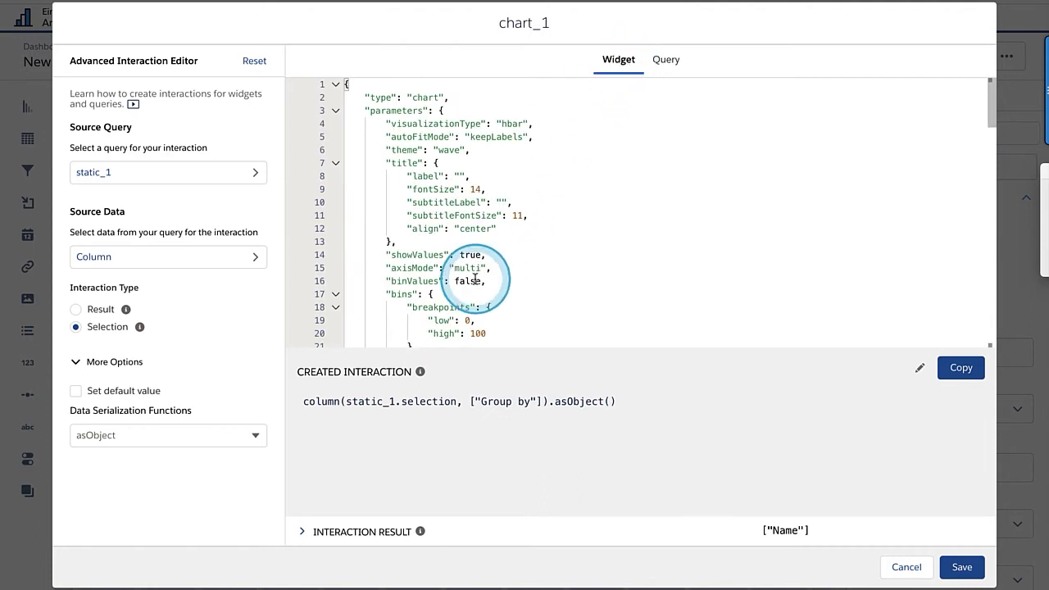
pyautogui.scroll(-7, 474, 281)
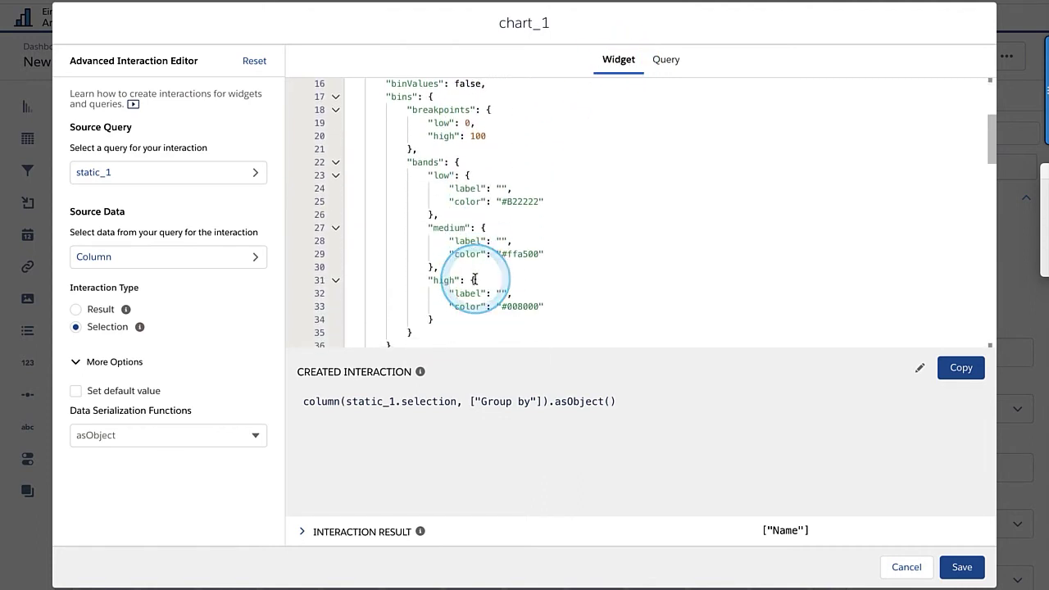
pyautogui.scroll(-14, 474, 280)
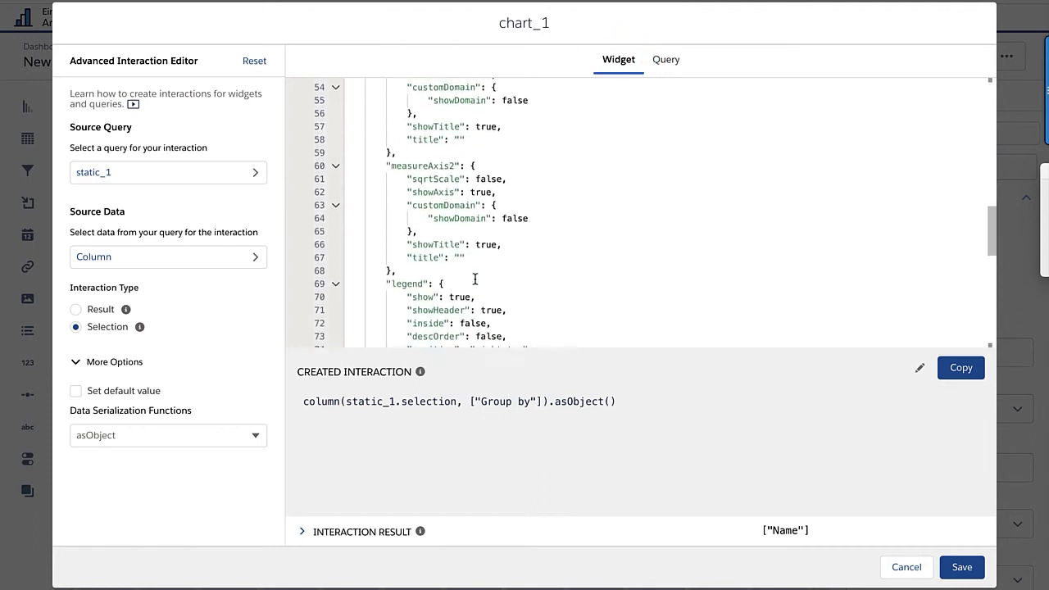
pyautogui.scroll(-9, 474, 280)
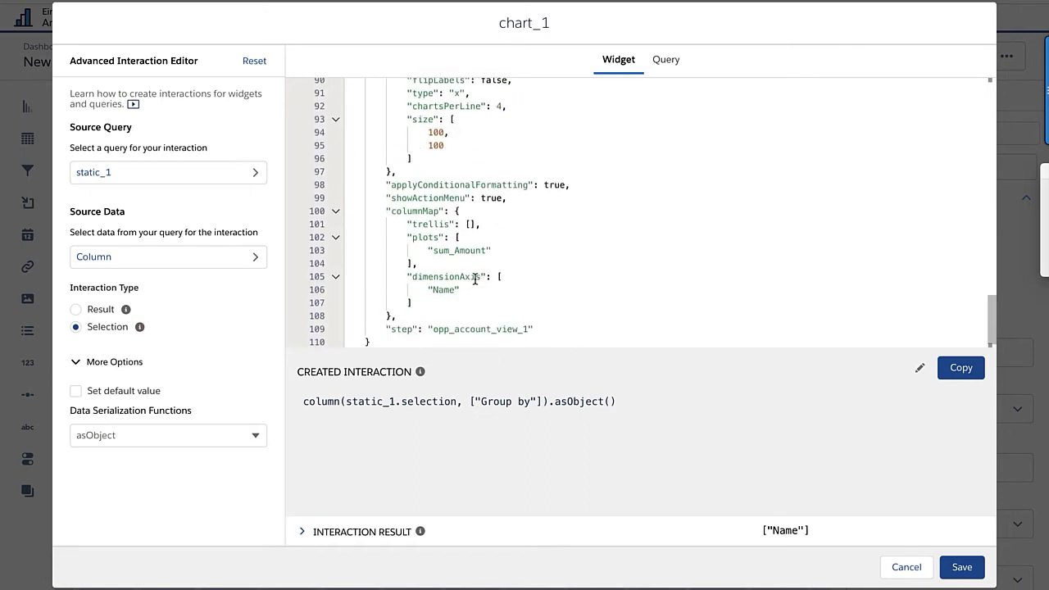
pyautogui.scroll(13, 474, 280)
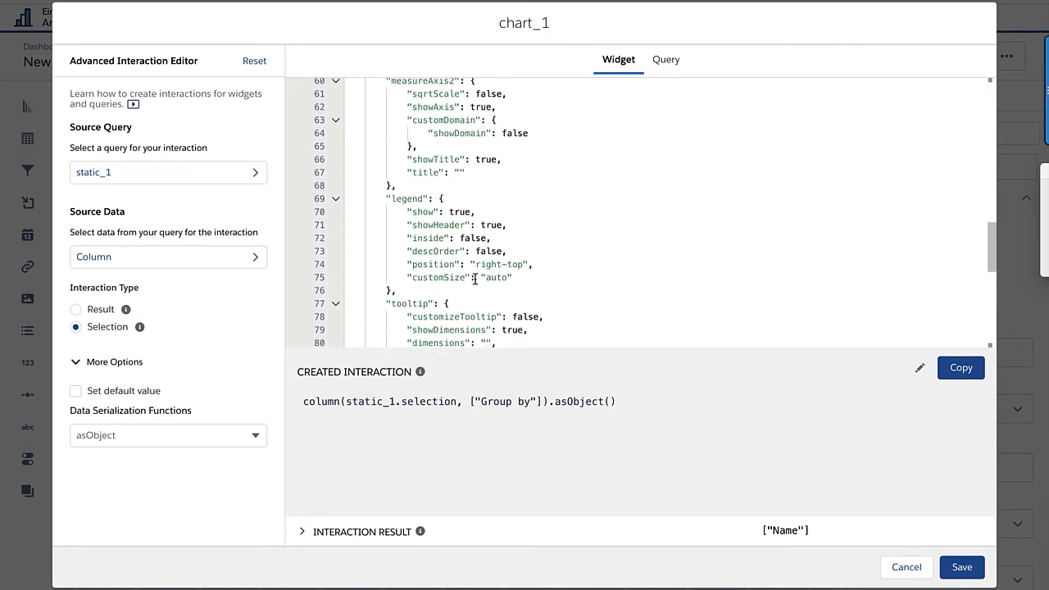
pyautogui.scroll(7, 474, 280)
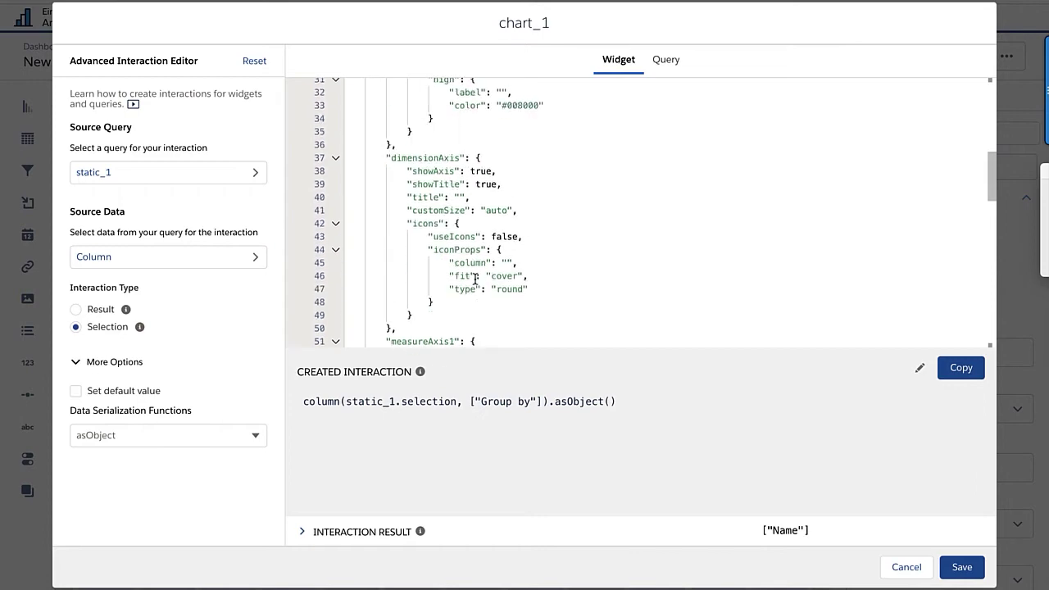
pyautogui.scroll(6, 474, 280)
pyautogui.scroll(5, 474, 280)
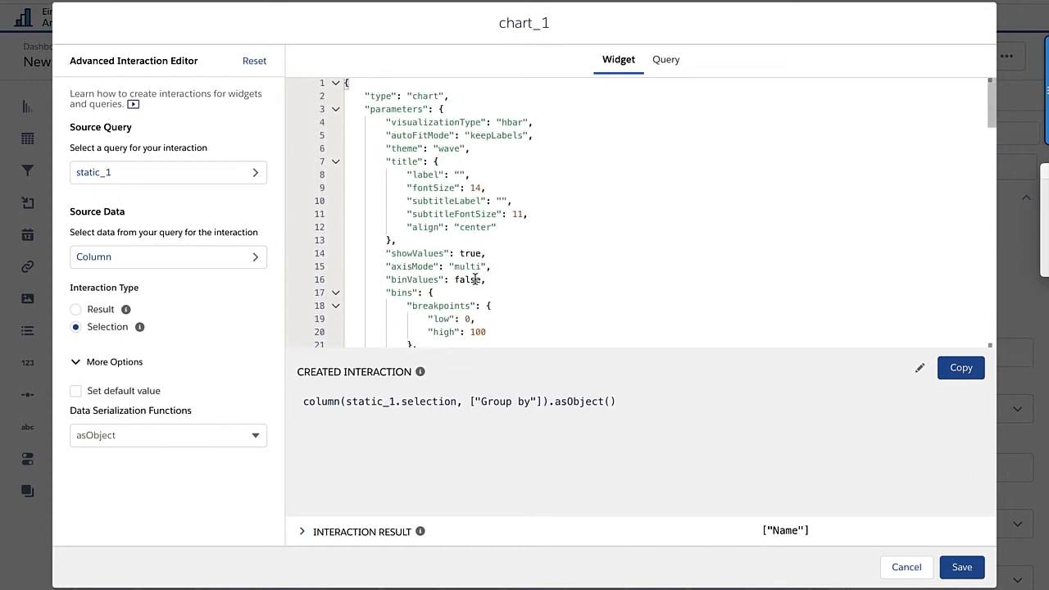
pyautogui.scroll(-20, 474, 280)
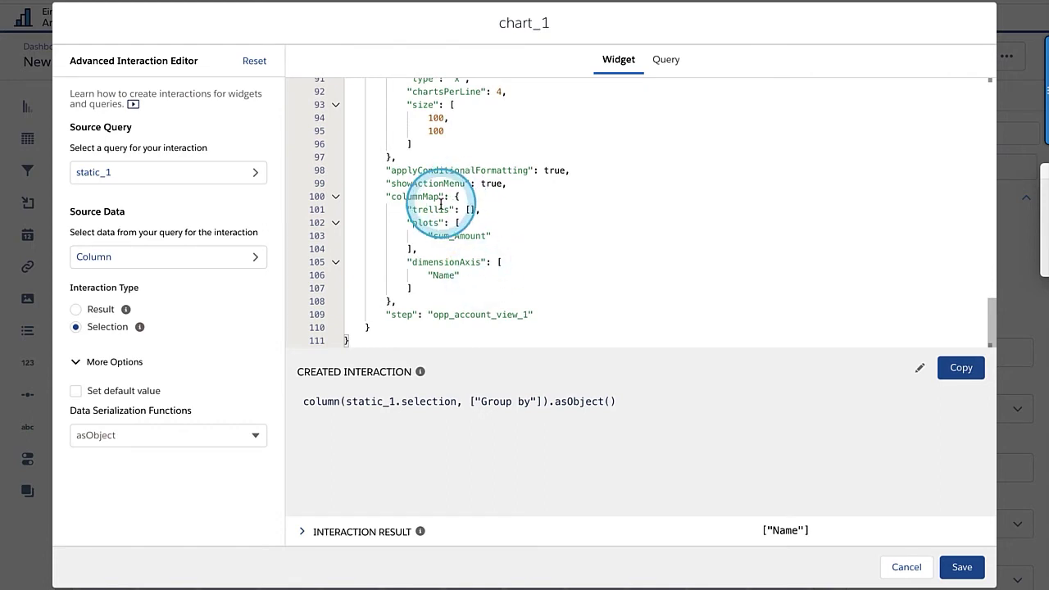
pyautogui.click(335, 197)
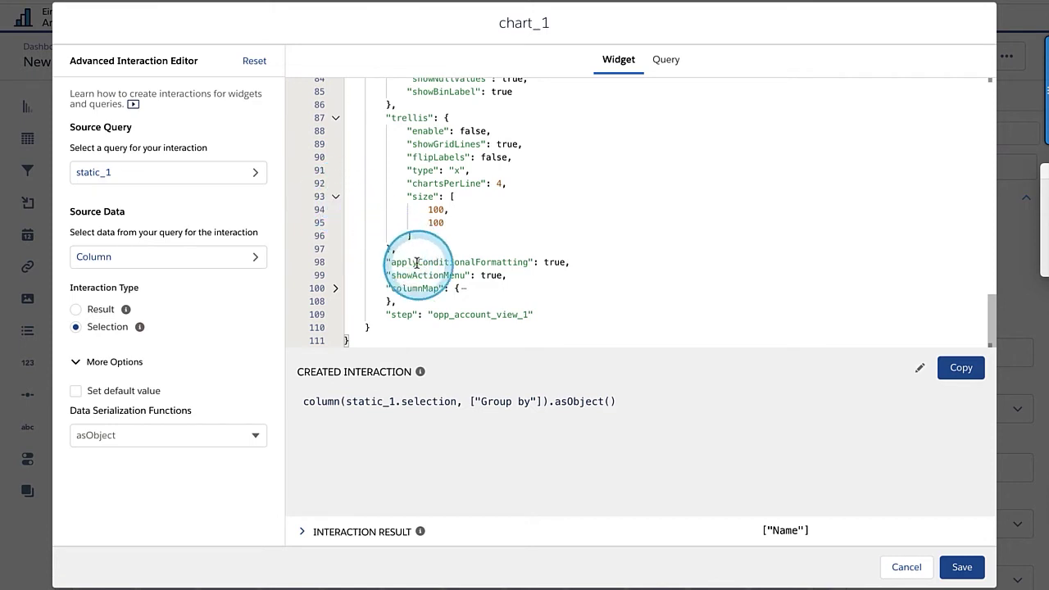
pyautogui.moveTo(450, 288); pyautogui.dragTo(396, 302)
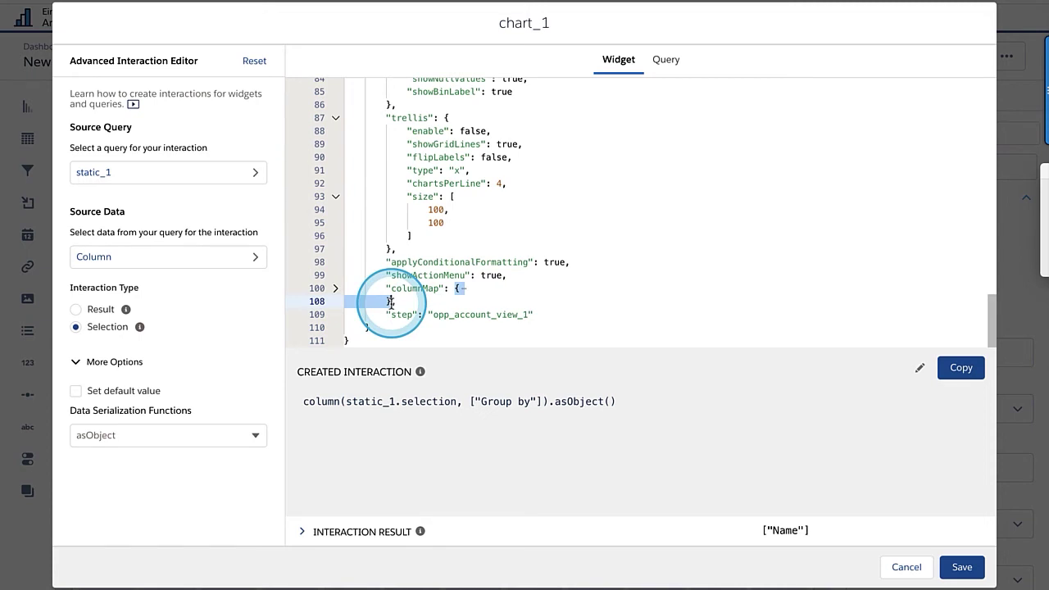
pyautogui.press('BackSpace')
pyautogui.write('null,')
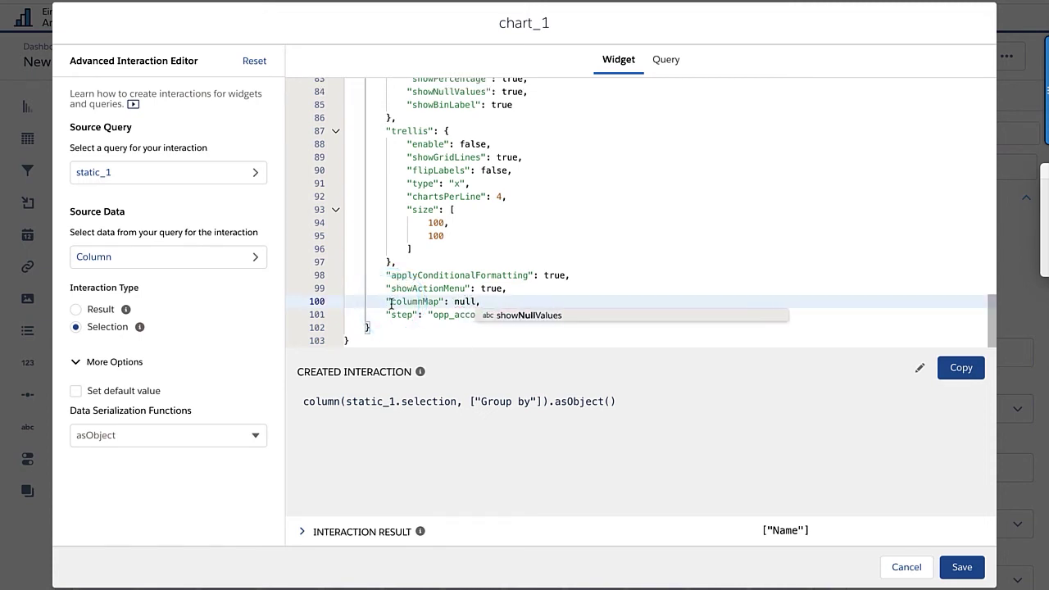
pyautogui.click(595, 252)
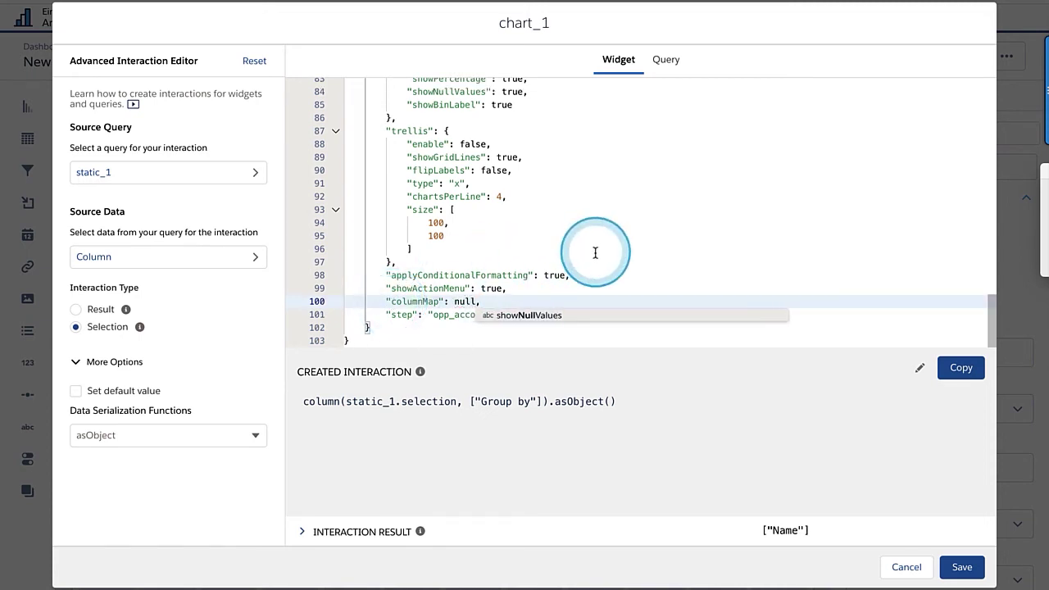
# - Return to the chart's query code and save the edits made in the Advanced Interaction Editor
pyautogui.click(667, 65)
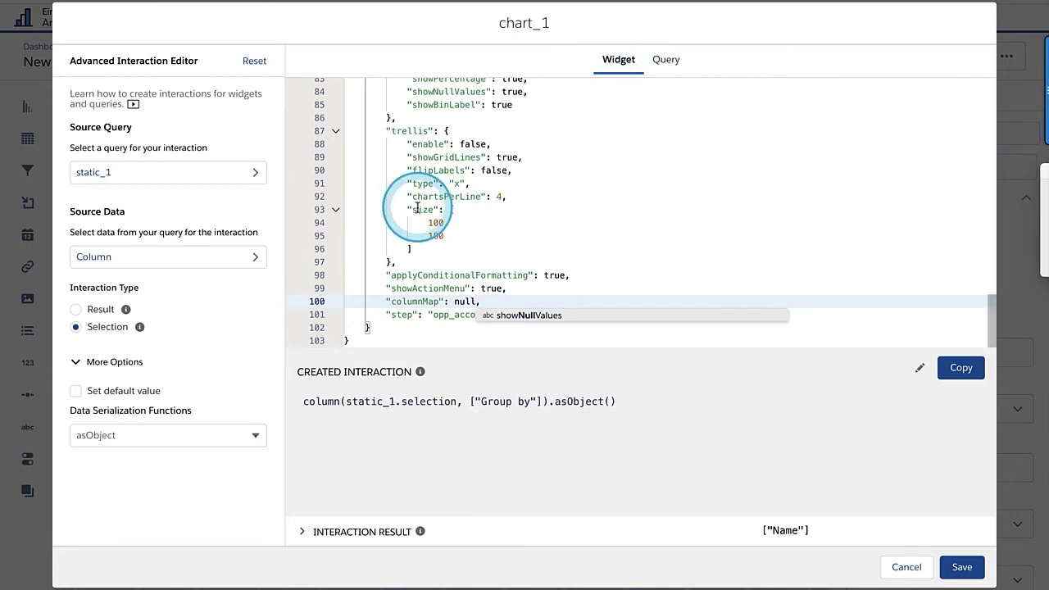
pyautogui.write(',')
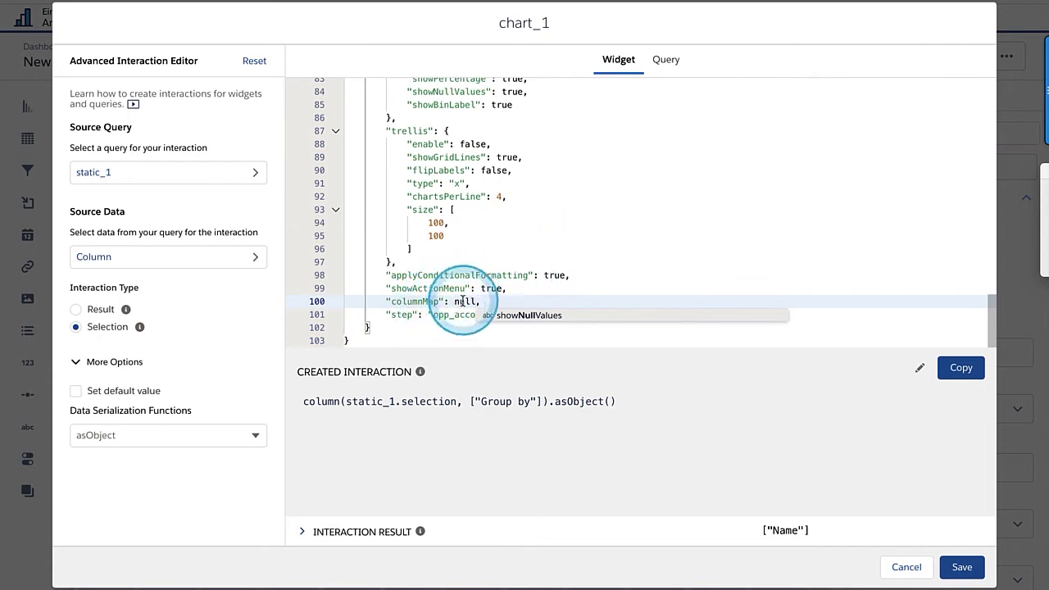
pyautogui.click(665, 61)
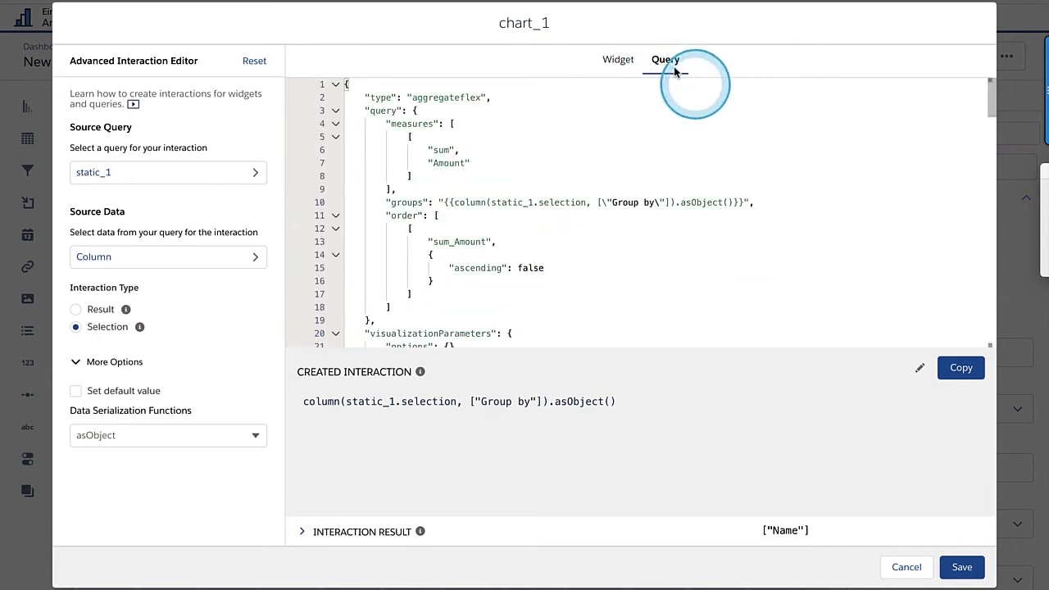
pyautogui.click(961, 565)
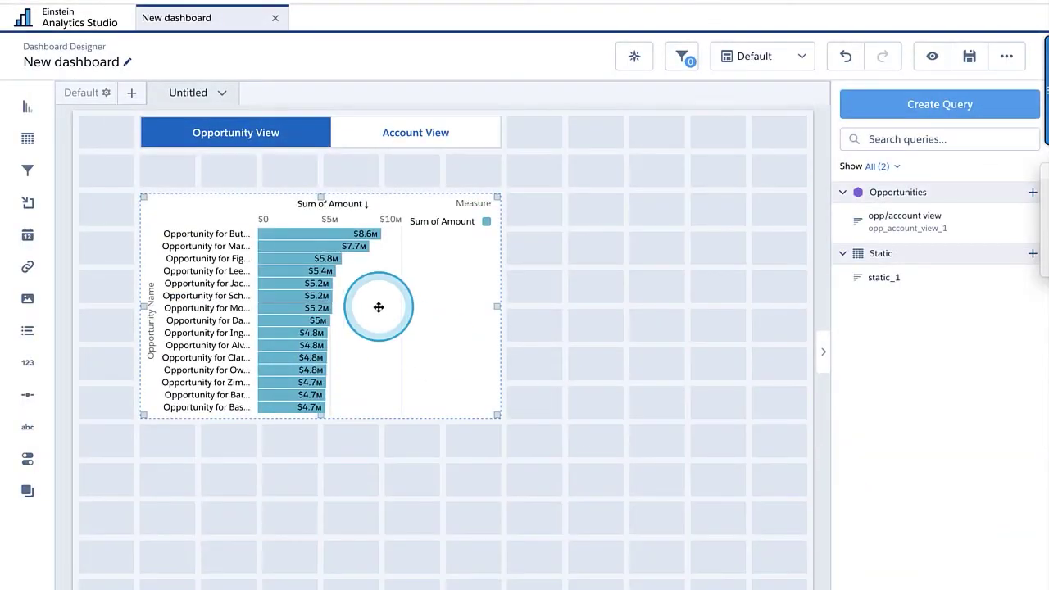
# - Preview the dashboard and test the toggle by switching to Account View, back to Opportunity View, and to Account View again
pyautogui.click(938, 60)
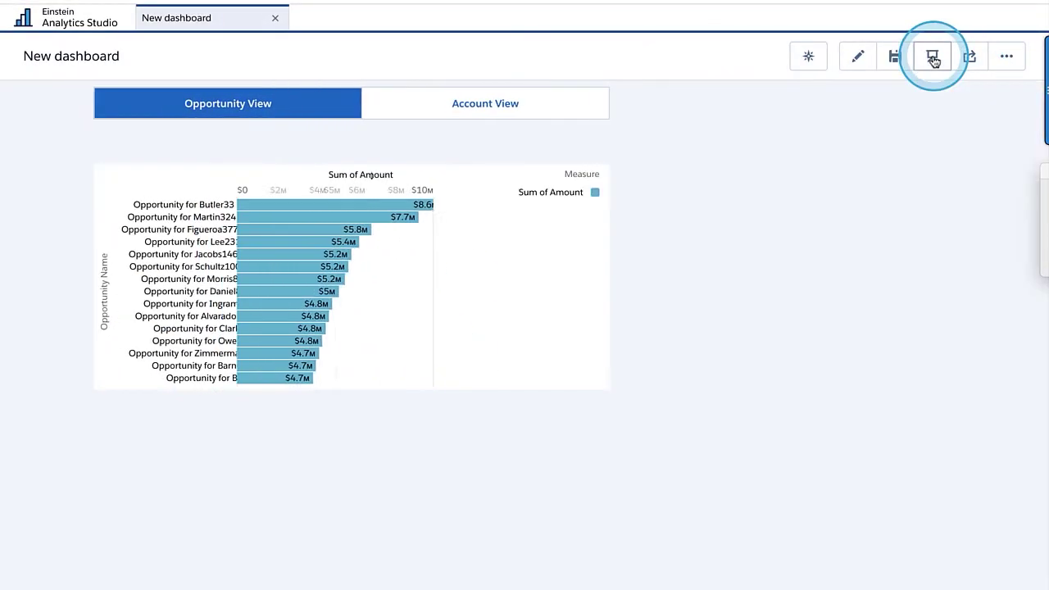
pyautogui.click(487, 105)
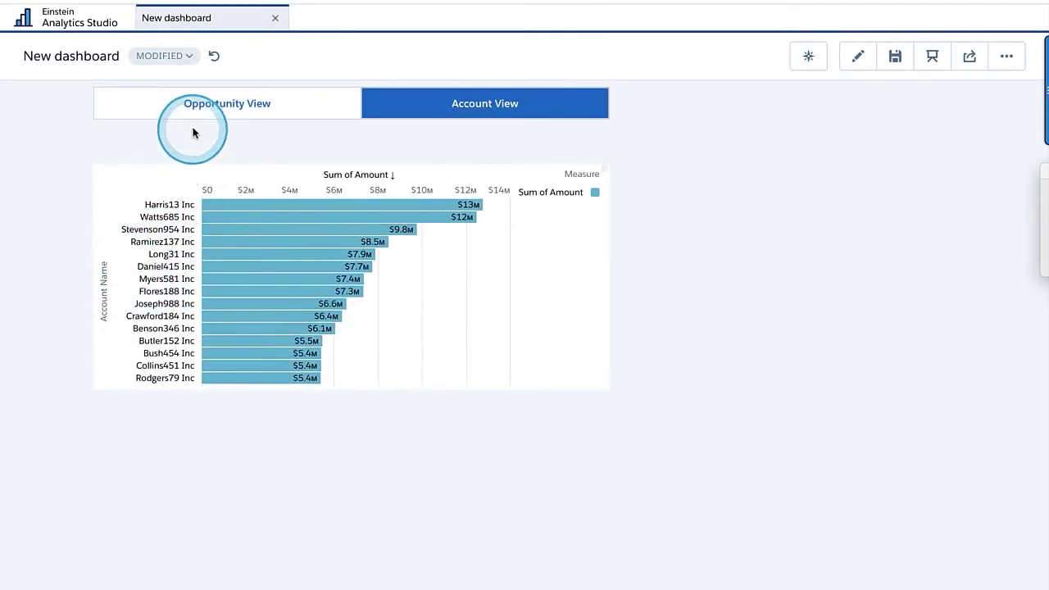
pyautogui.click(224, 104)
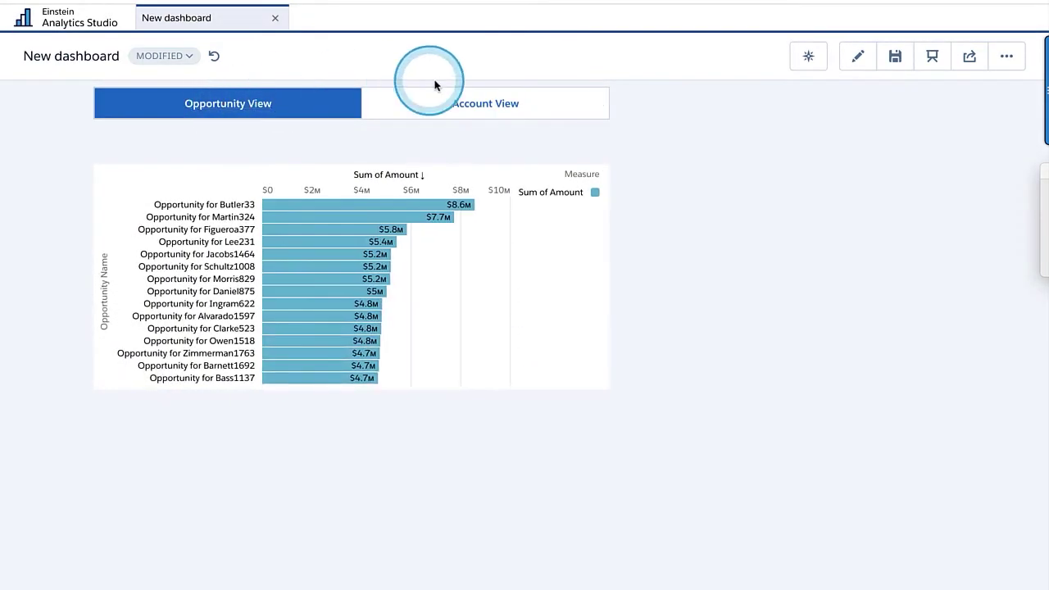
pyautogui.click(476, 104)
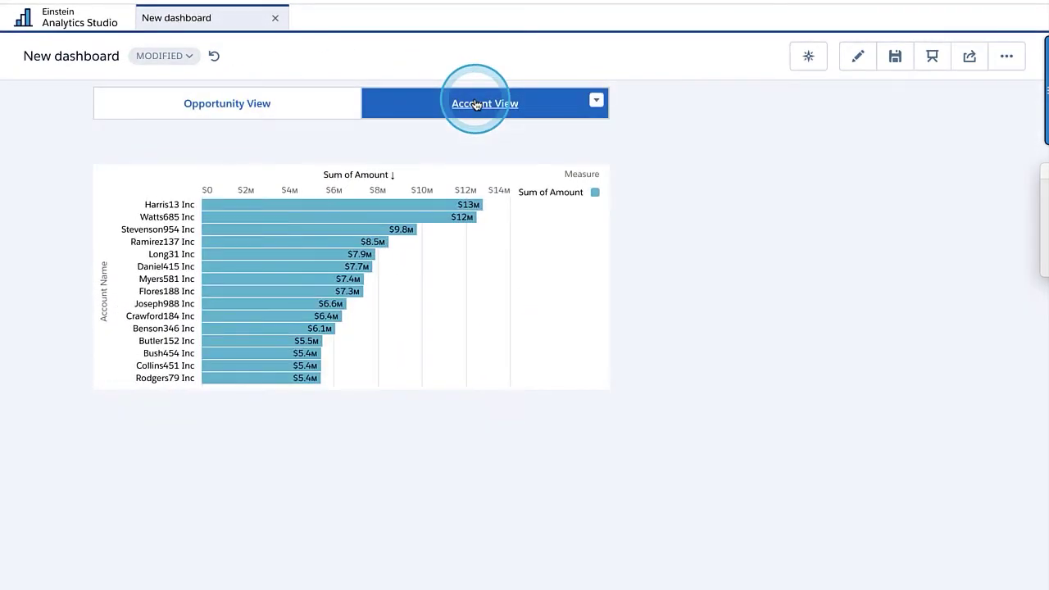
# - Return the dashboard to editing and open the query code of the Opportunities bar chart in the Advanced Editor
pyautogui.click(857, 56)
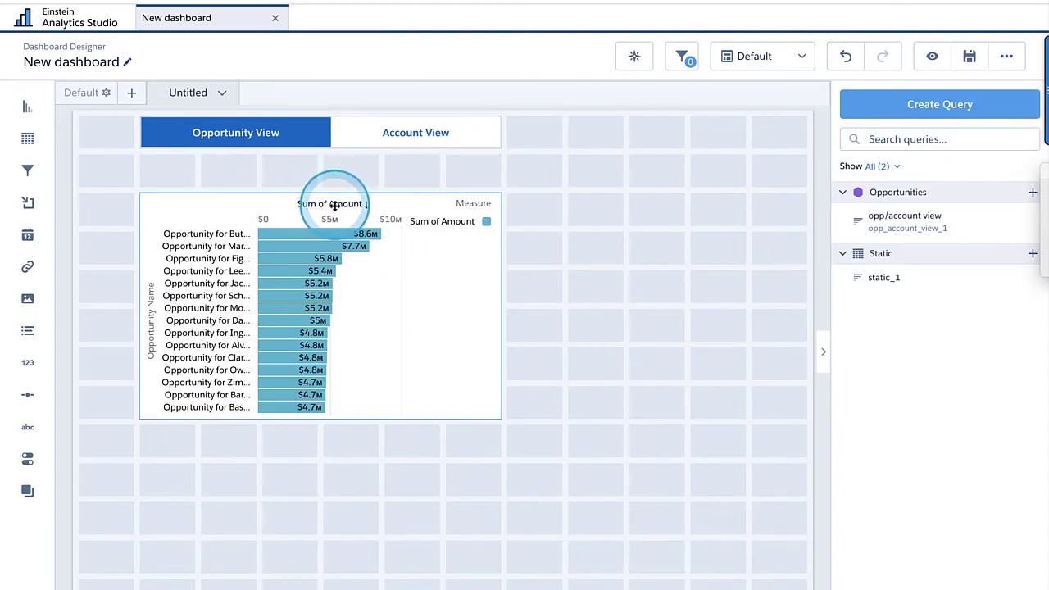
pyautogui.moveTo(334, 205)
pyautogui.mouseDown()
pyautogui.moveTo(382, 122)
pyautogui.moveTo(335, 241)
pyautogui.moveTo(334, 206)
pyautogui.mouseUp()
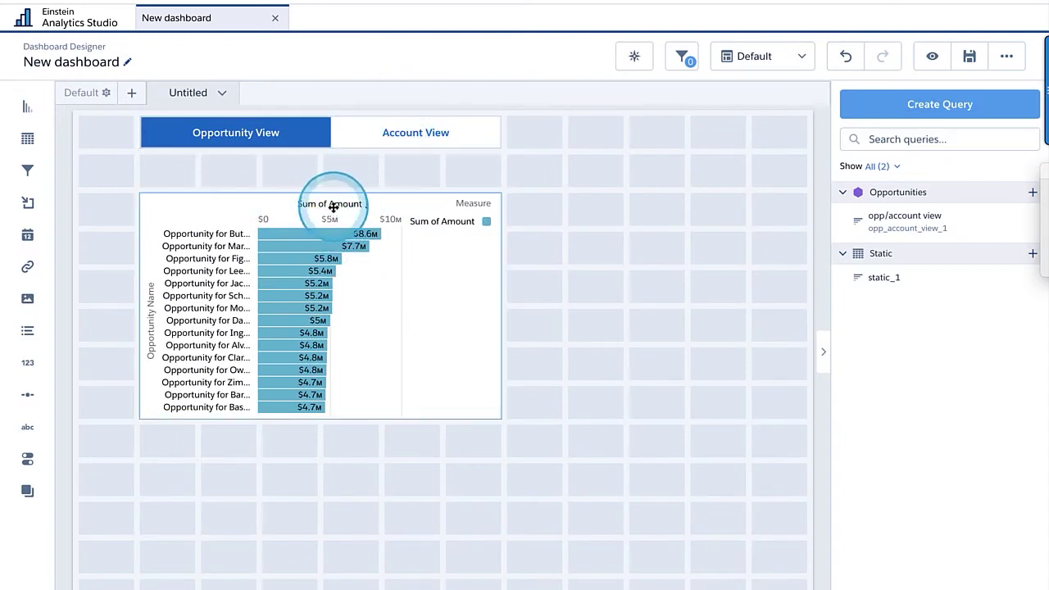
pyautogui.click(332, 209)
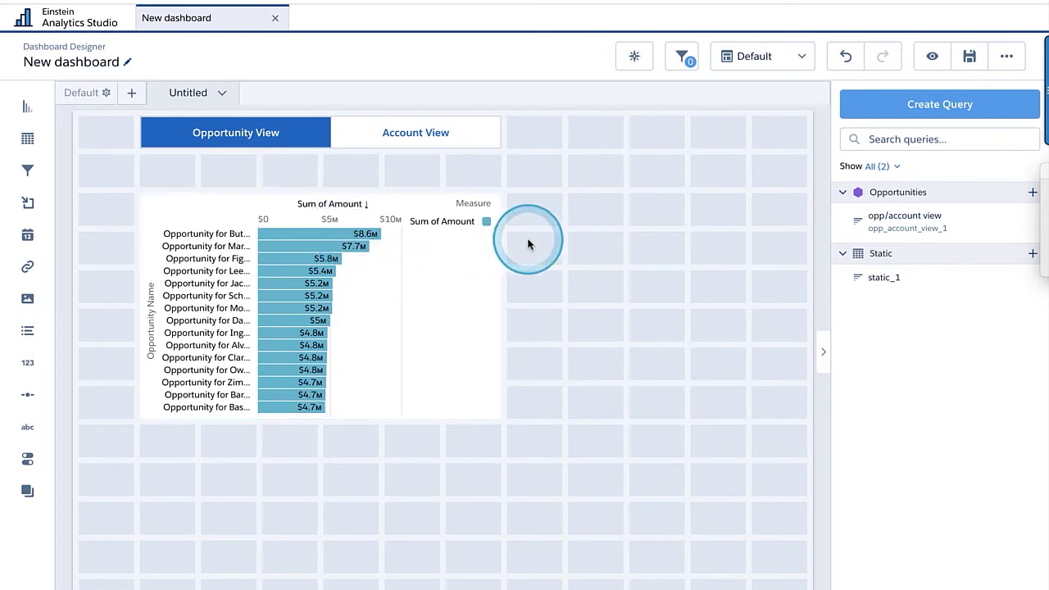
pyautogui.click(366, 259)
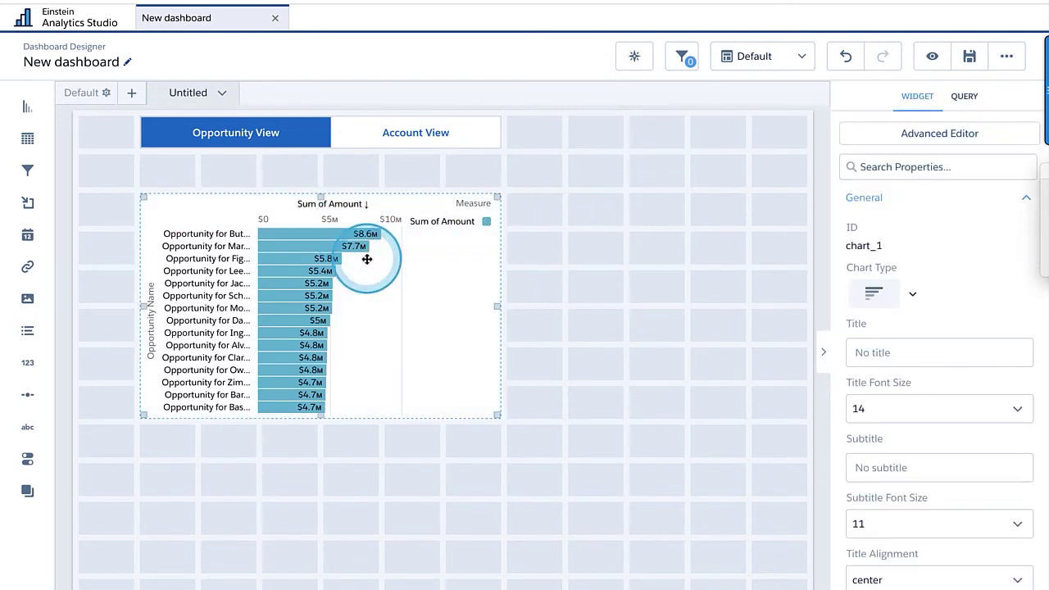
pyautogui.click(875, 134)
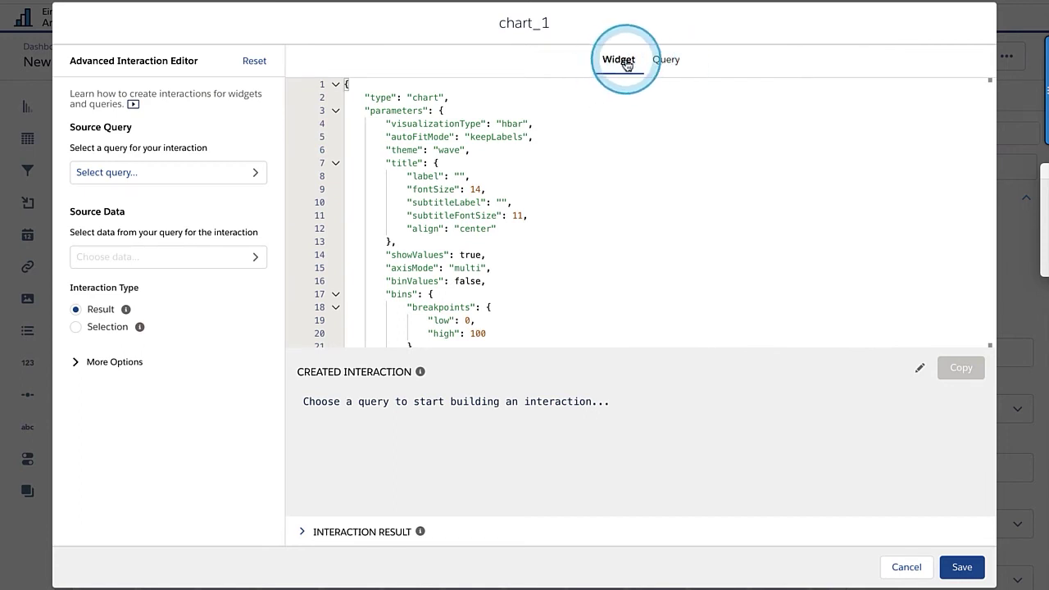
pyautogui.click(665, 64)
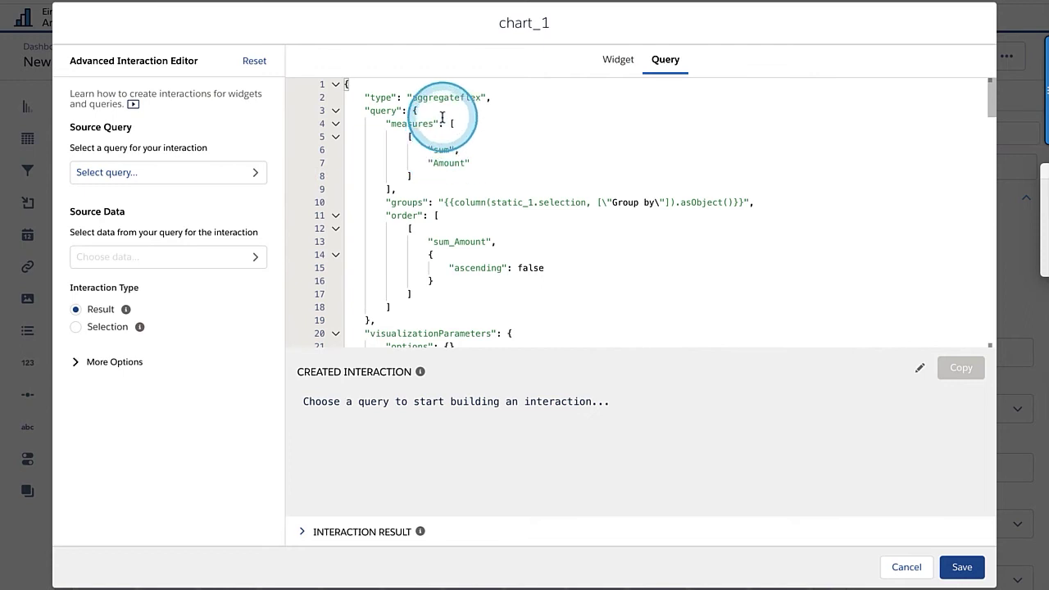
# - Start an interaction from the static_1 query using Row data selection with All as the row index
pyautogui.click(254, 176)
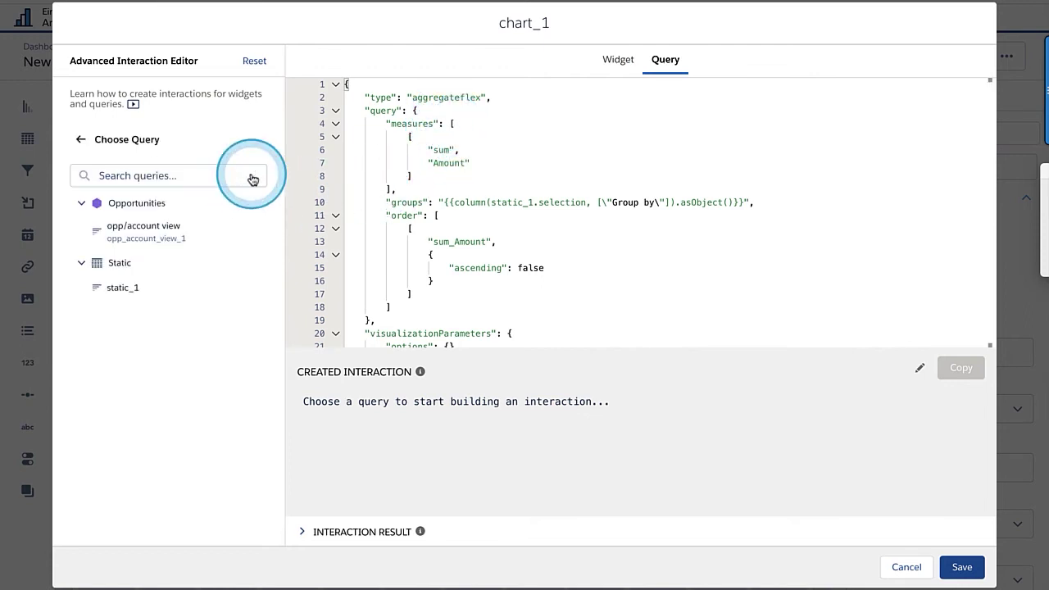
pyautogui.click(137, 290)
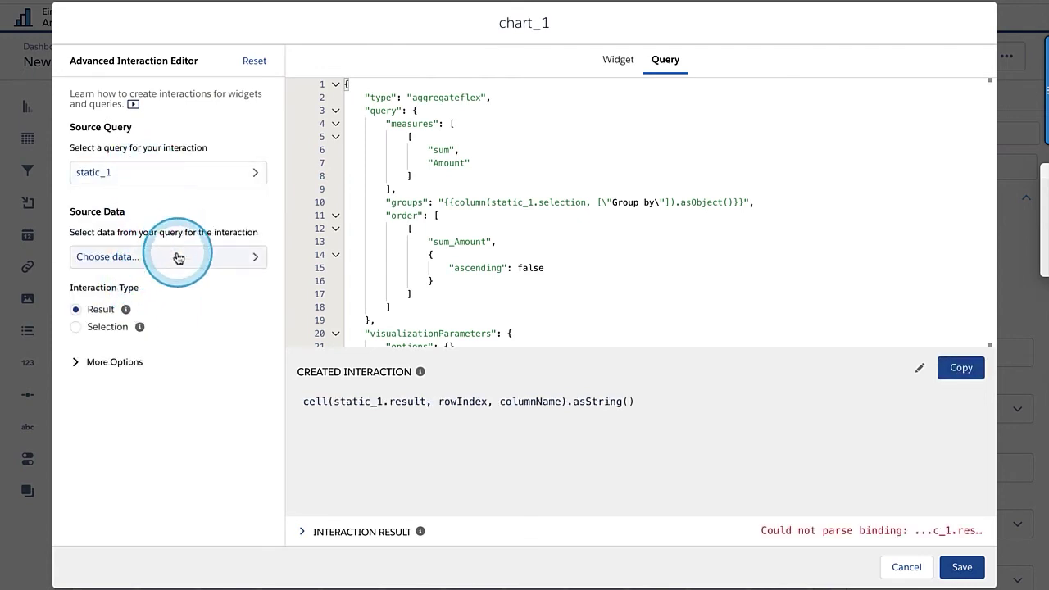
pyautogui.click(153, 257)
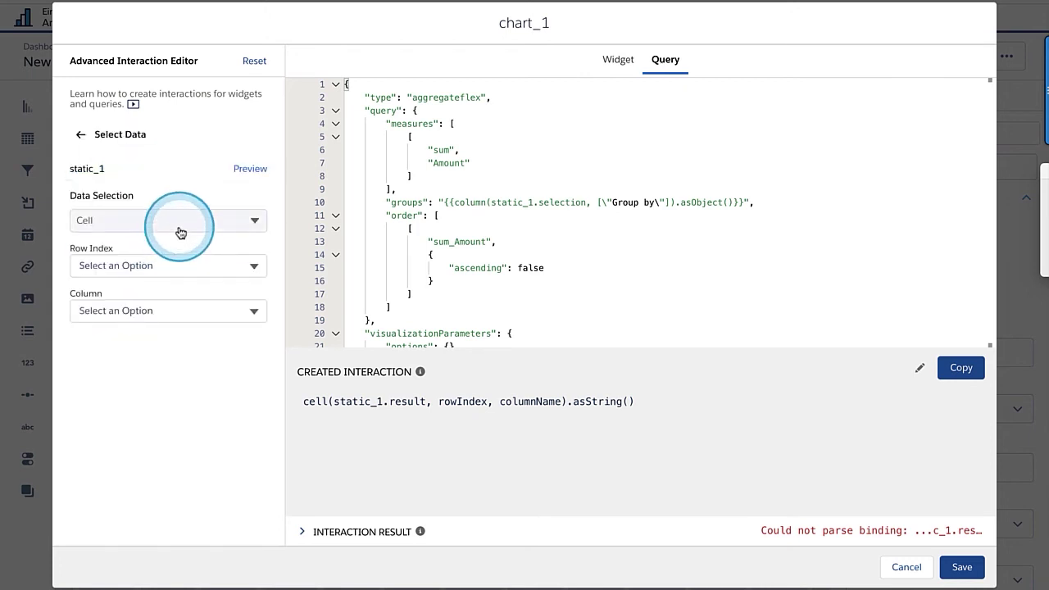
pyautogui.click(180, 233)
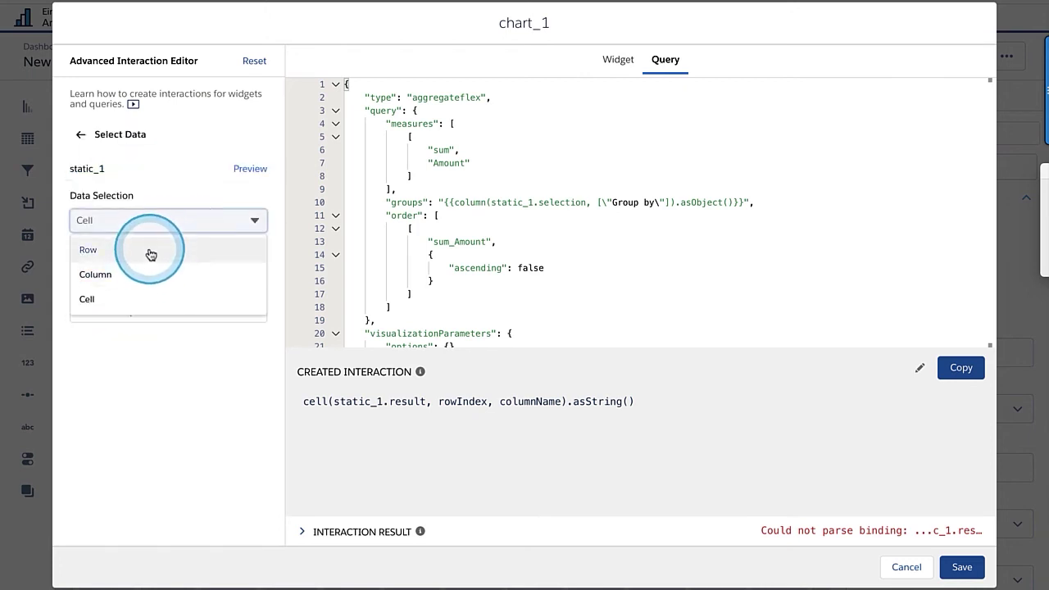
pyautogui.click(150, 253)
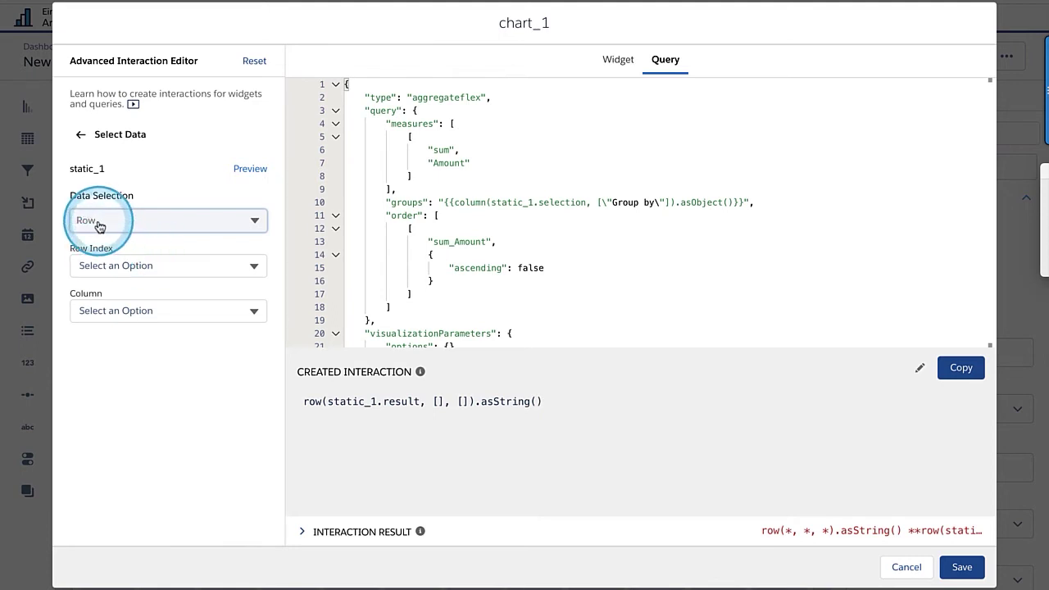
pyautogui.click(116, 266)
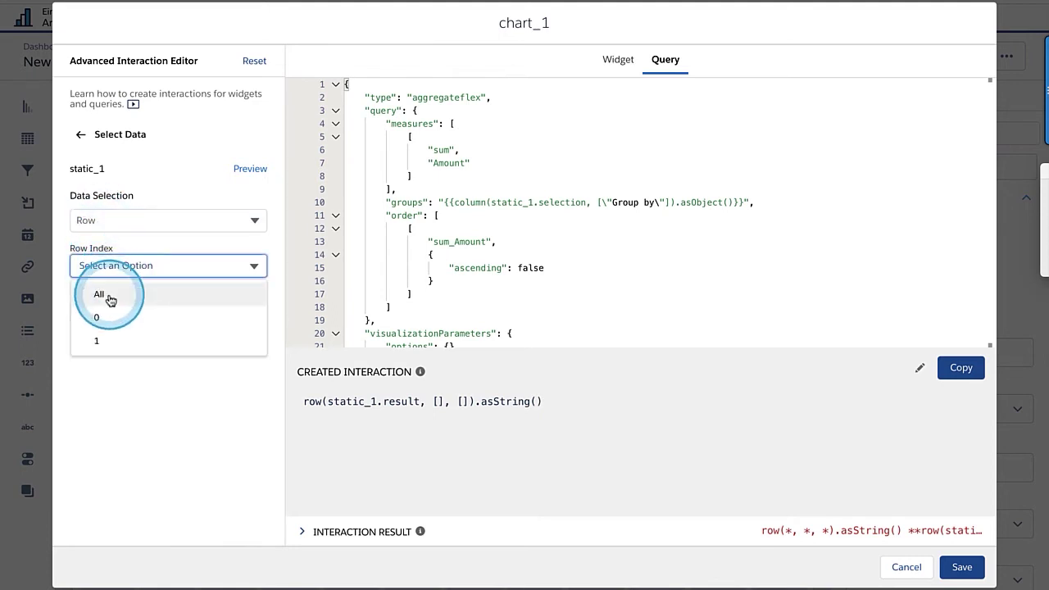
pyautogui.click(108, 298)
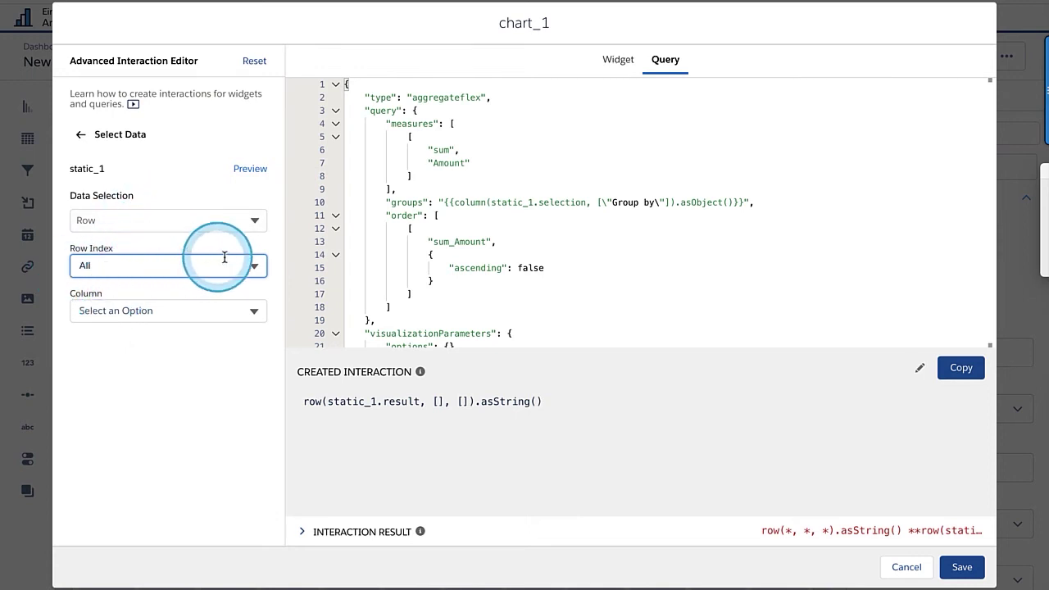
# - Choose Measure3__func and Measure3__field, in that order, as the columns for the row interaction
pyautogui.click(205, 313)
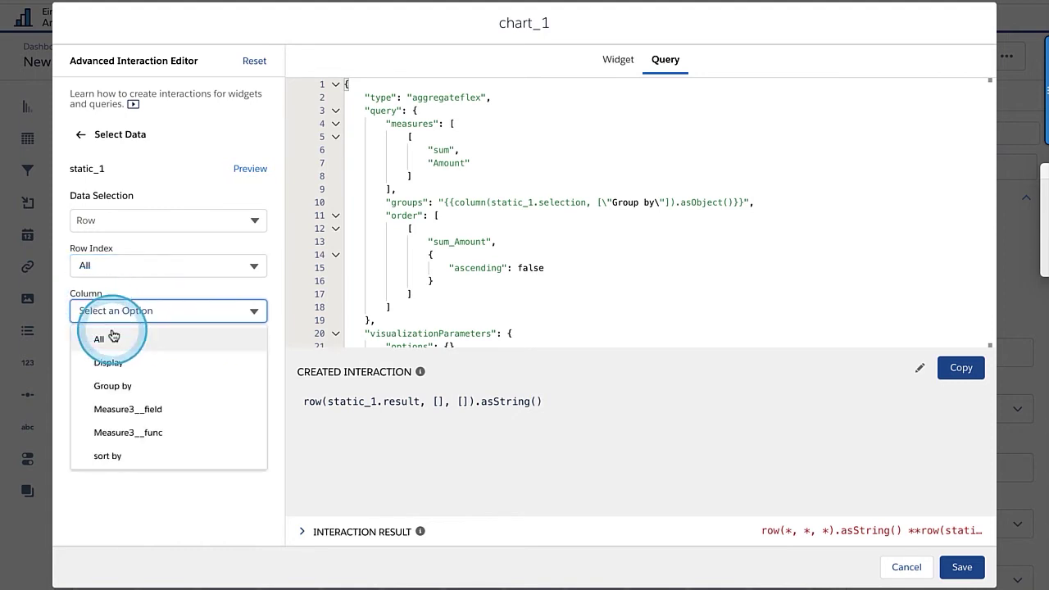
pyautogui.click(135, 439)
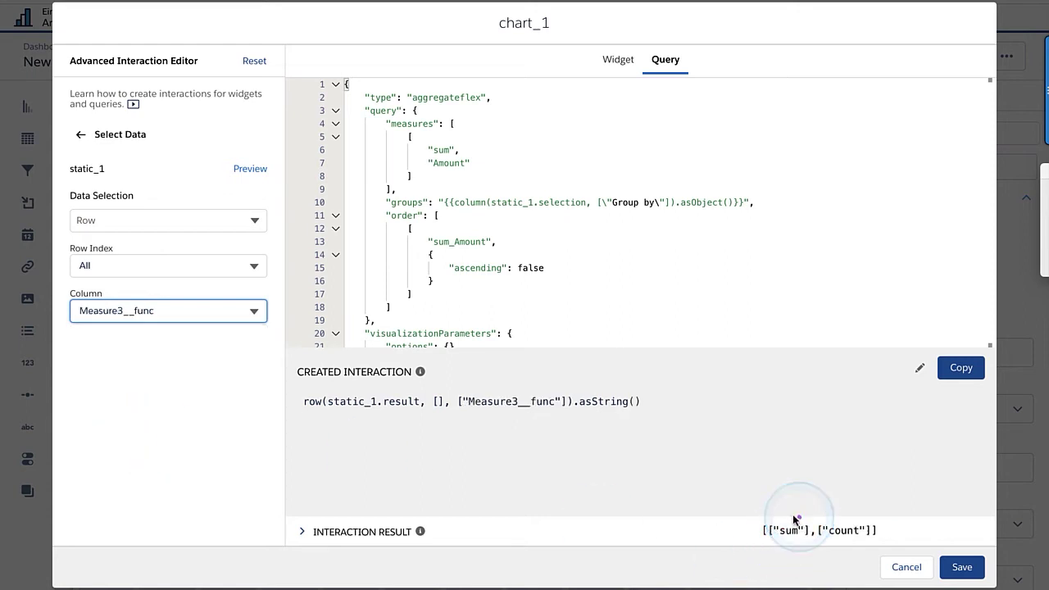
pyautogui.moveTo(871, 510)
pyautogui.mouseDown()
pyautogui.moveTo(819, 534)
pyautogui.moveTo(877, 536)
pyautogui.mouseUp()
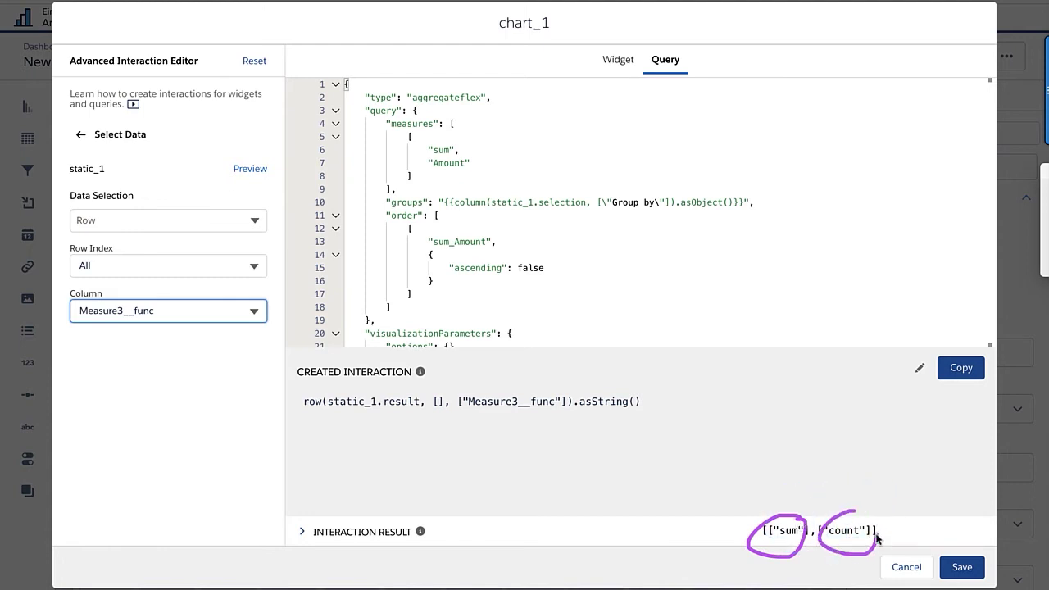
pyautogui.moveTo(302, 430); pyautogui.dragTo(309, 429)
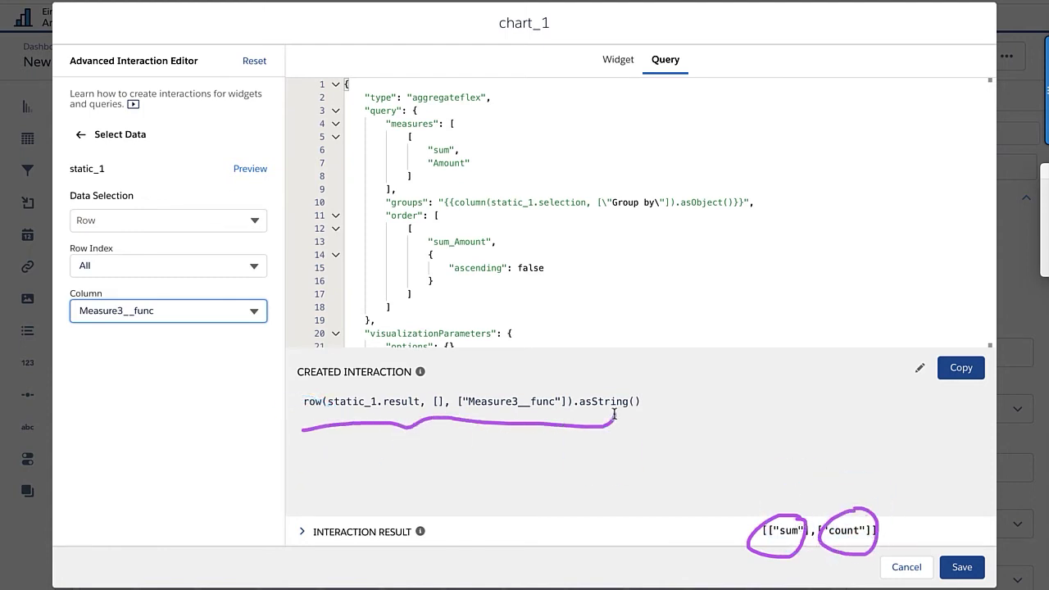
pyautogui.moveTo(552, 387); pyautogui.dragTo(518, 384)
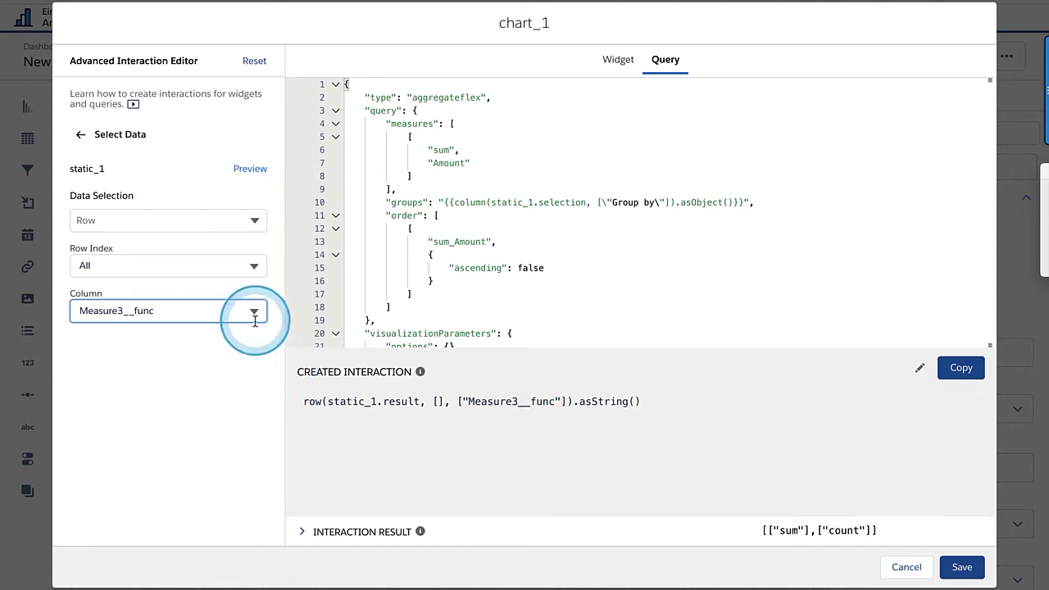
pyautogui.click(217, 313)
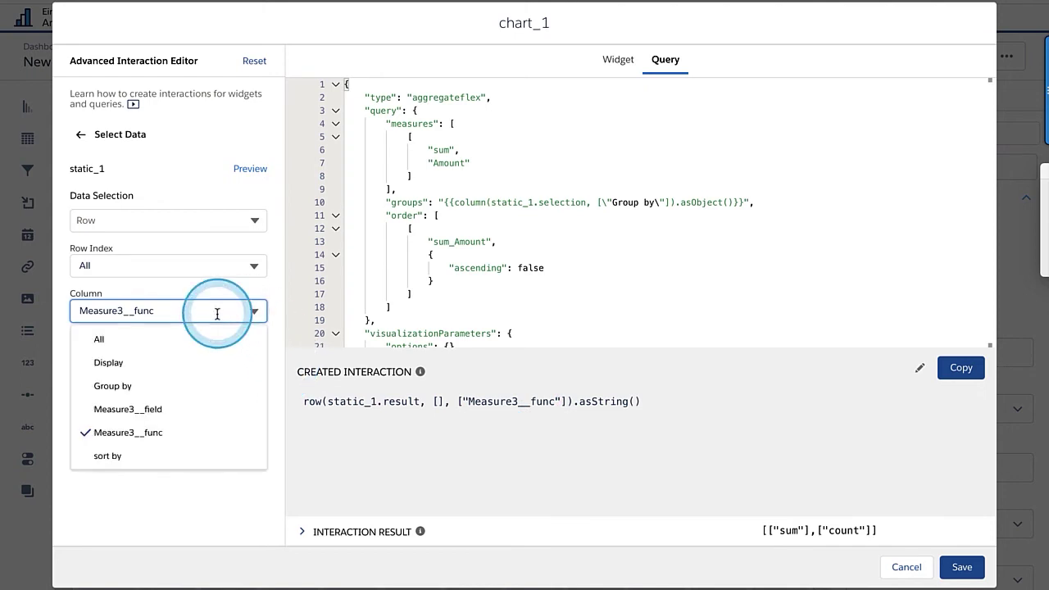
pyautogui.click(157, 414)
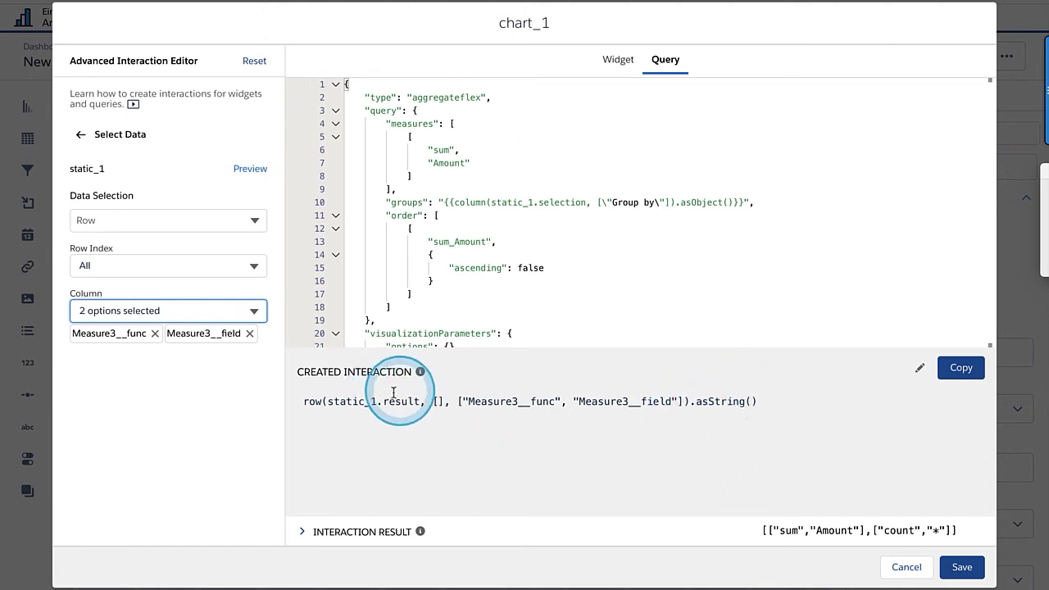
# - Set the row interaction's type to Selection and its data serialization function to asObject
pyautogui.click(82, 135)
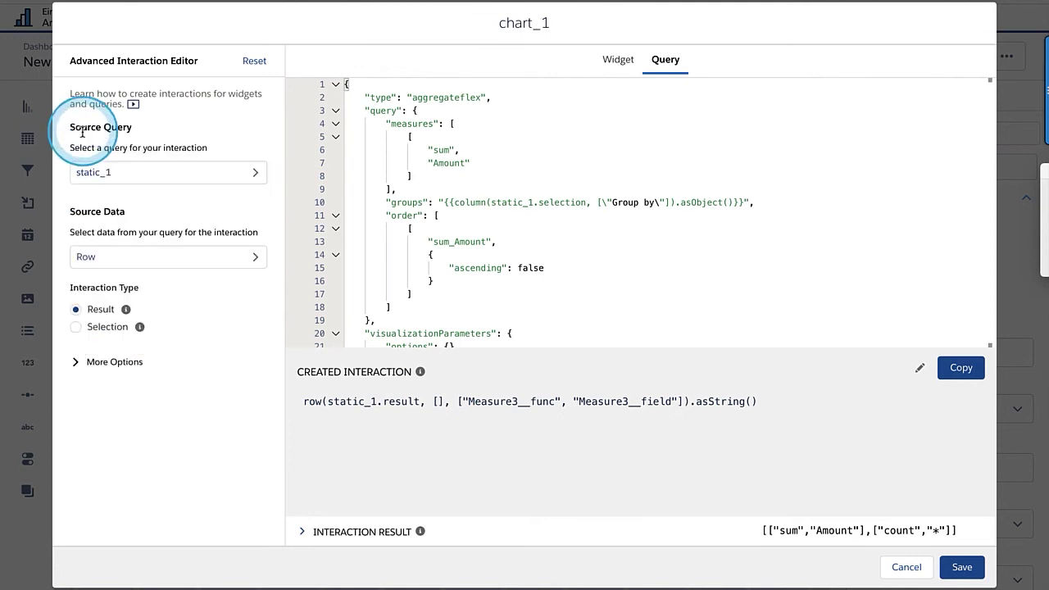
pyautogui.click(77, 326)
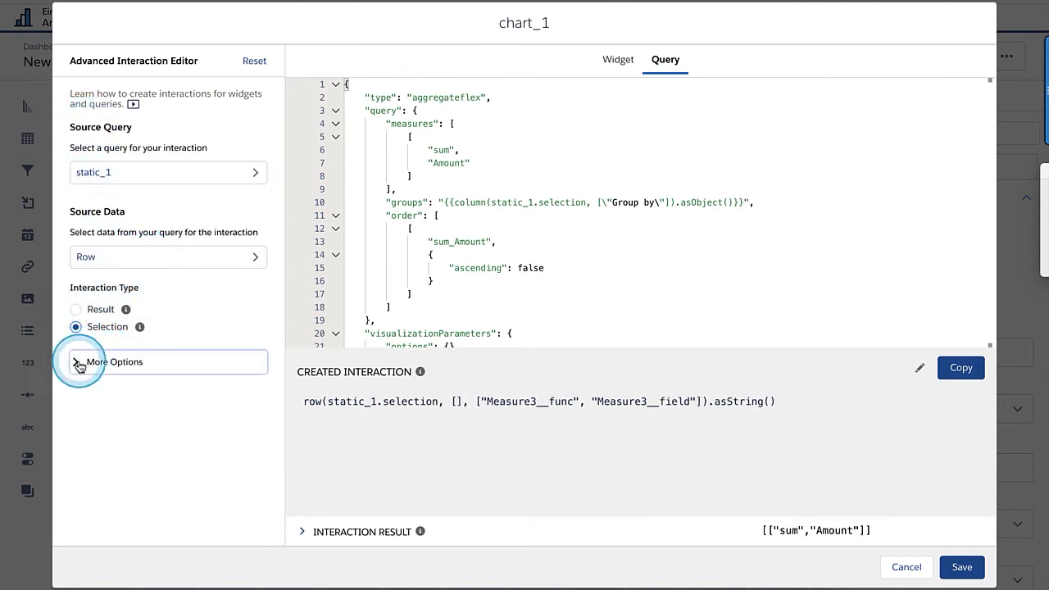
pyautogui.click(78, 362)
pyautogui.click(134, 434)
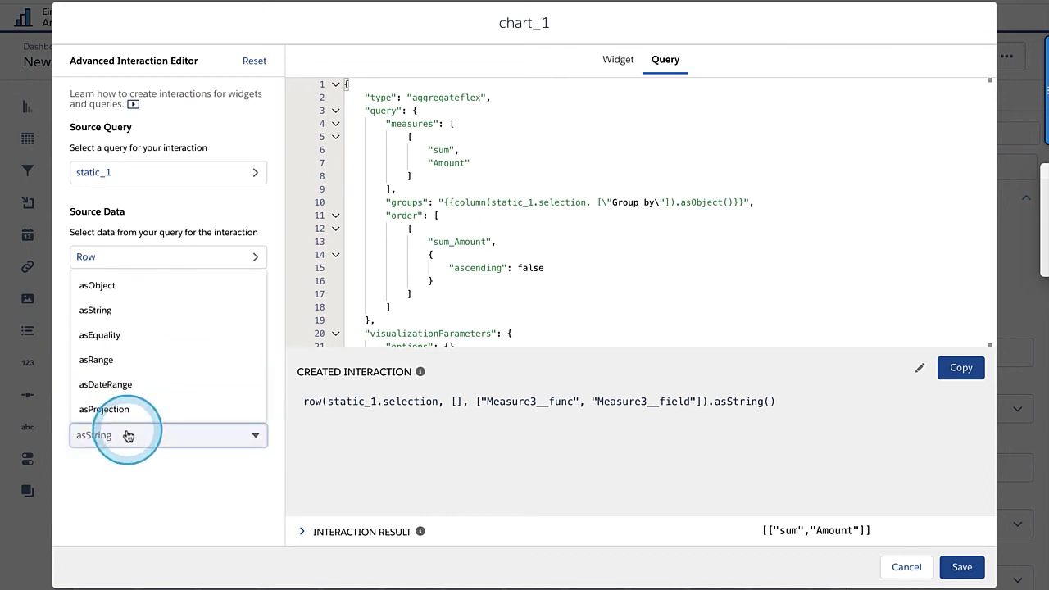
pyautogui.click(127, 287)
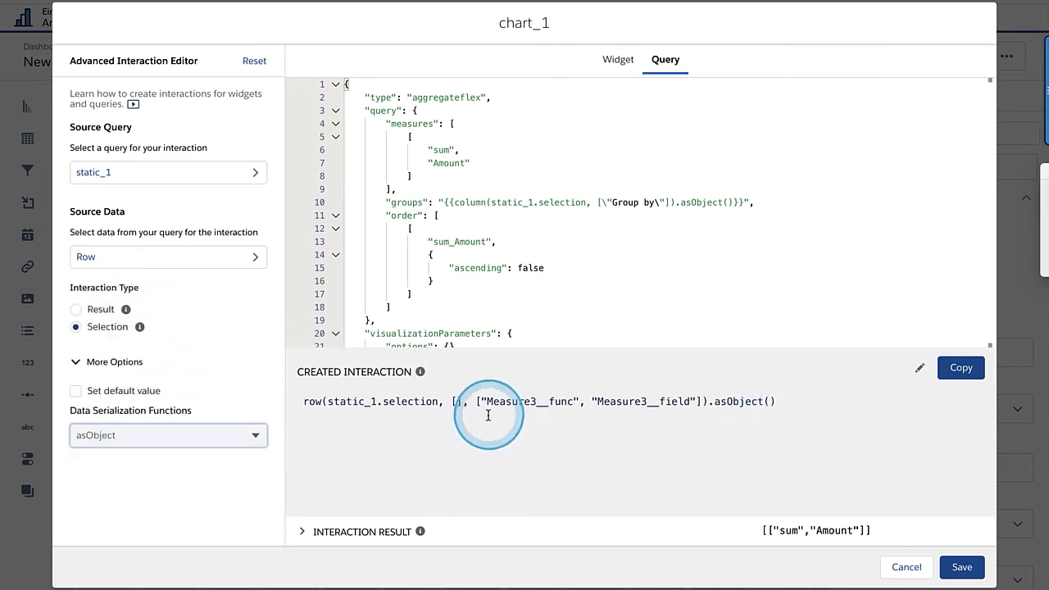
# - Replace the whole measures array in the query code with the created row interaction, keeping the comma before the groups entry
pyautogui.click(958, 368)
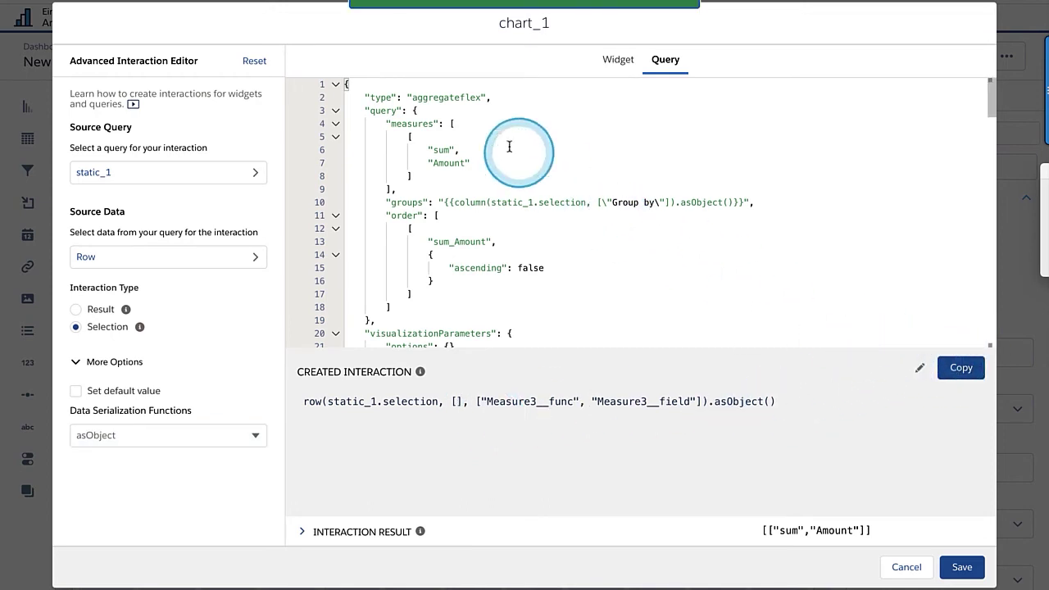
pyautogui.moveTo(450, 123); pyautogui.dragTo(396, 188)
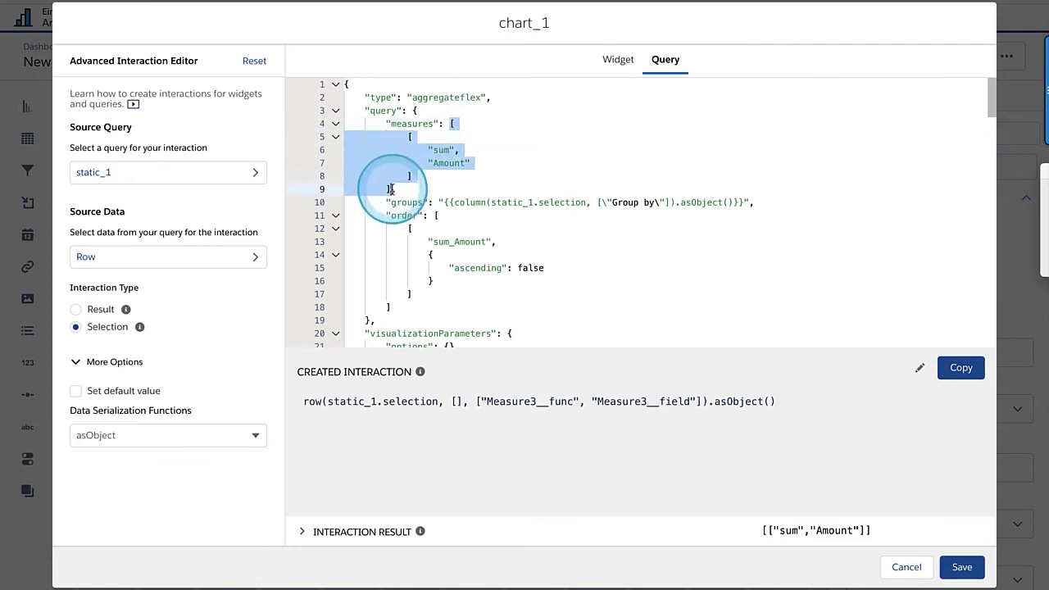
pyautogui.press('BackSpace')
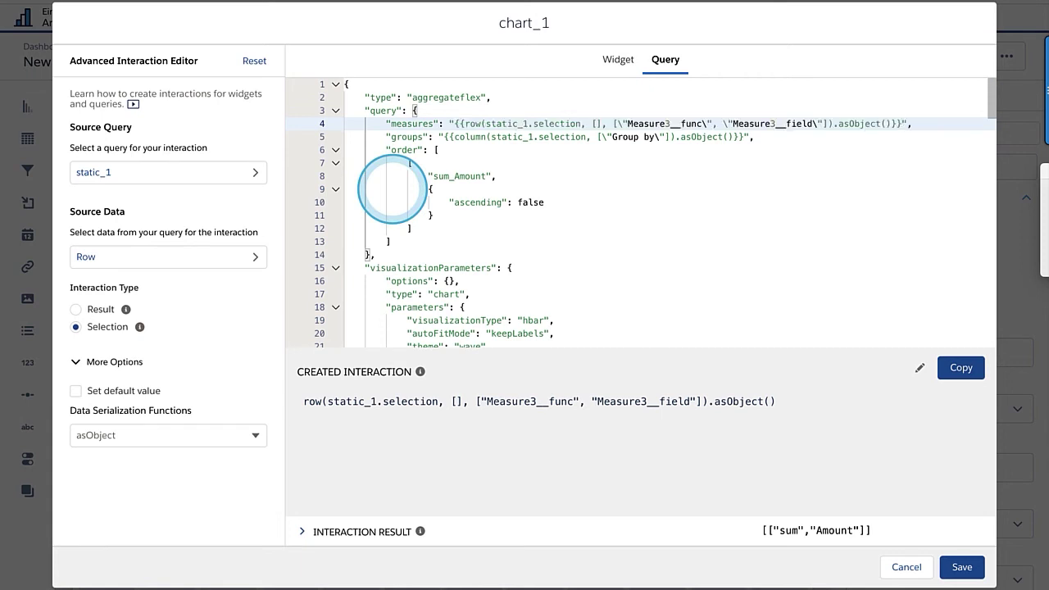
pyautogui.click(453, 123)
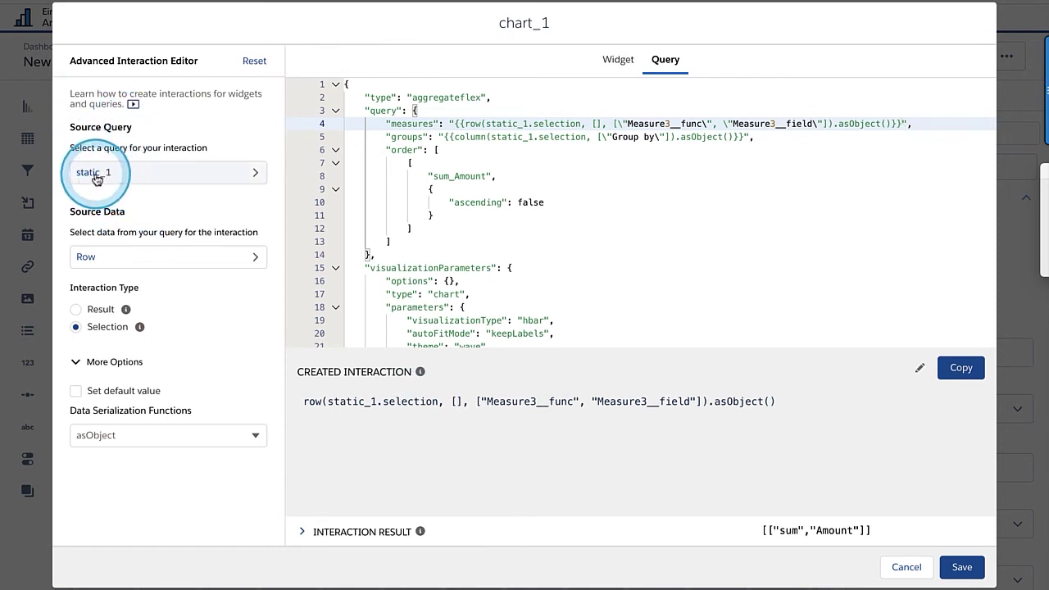
# - Change the interaction's source data to a Cell selection with row index 0 and the sort by column
pyautogui.click(142, 257)
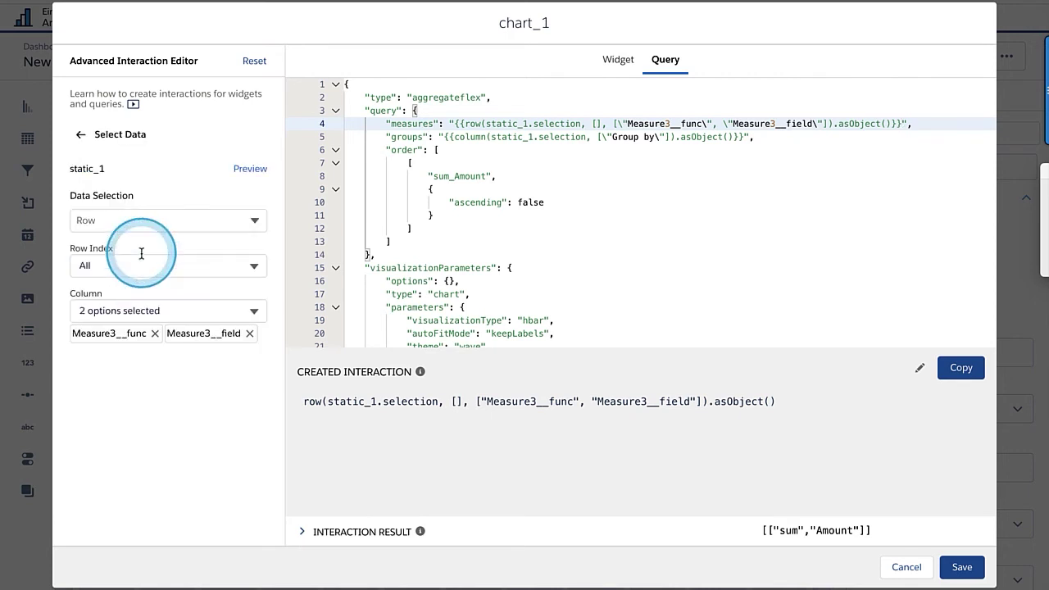
pyautogui.click(133, 223)
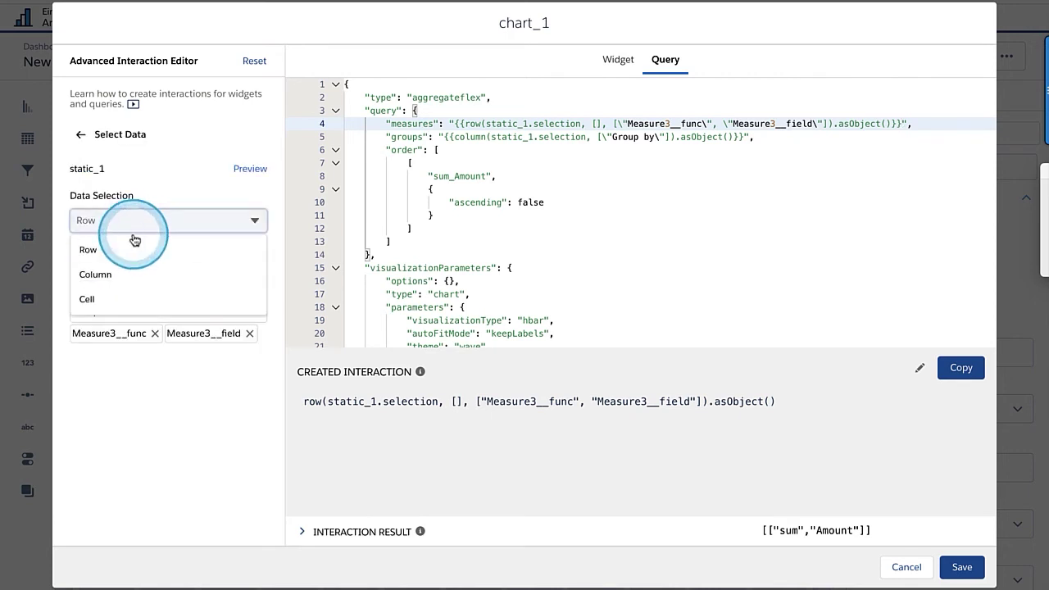
pyautogui.click(115, 300)
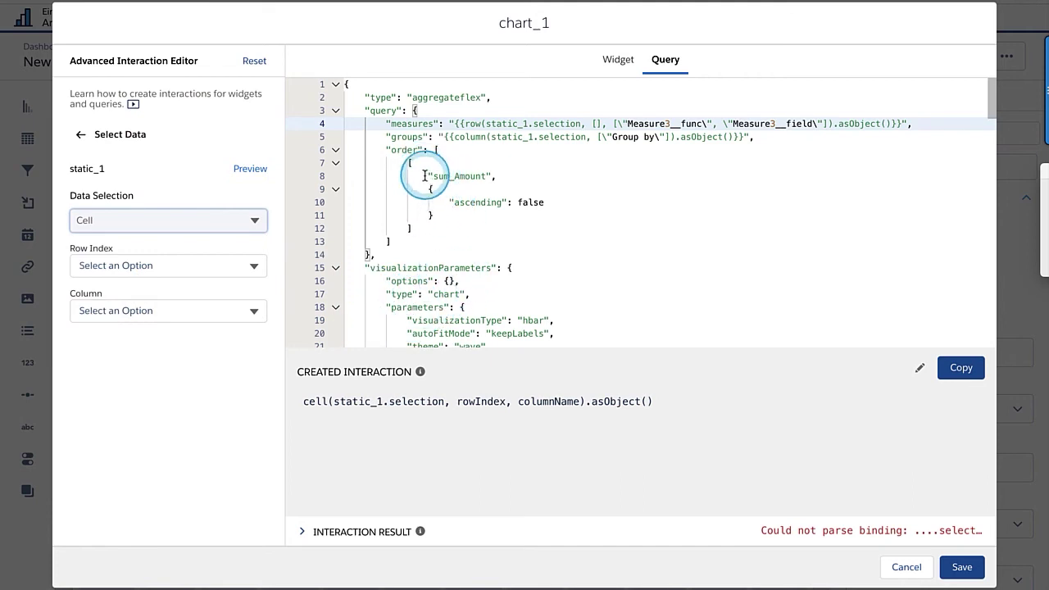
pyautogui.moveTo(425, 176); pyautogui.dragTo(437, 176)
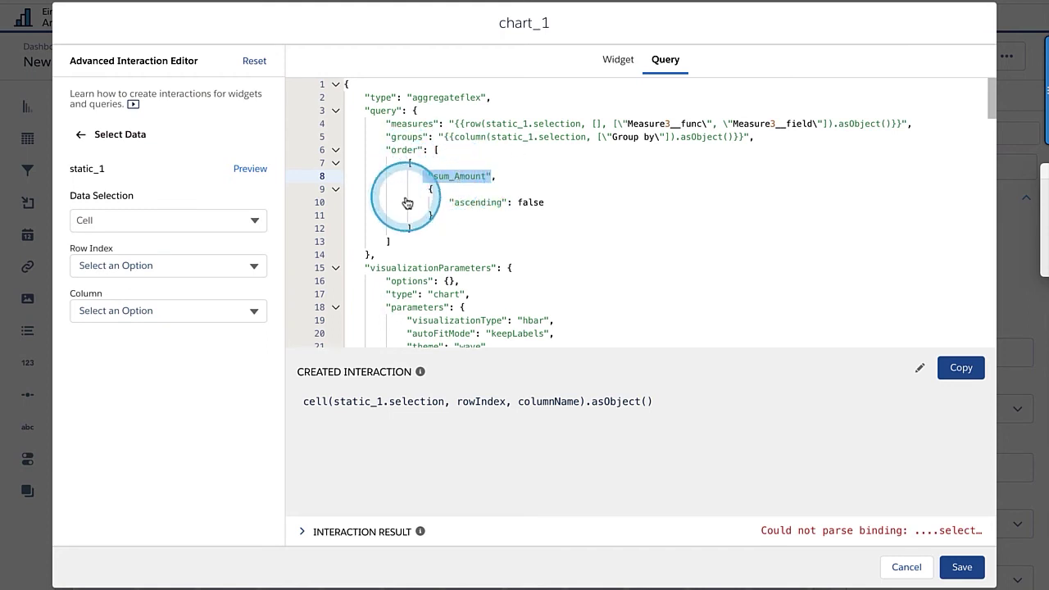
pyautogui.click(143, 266)
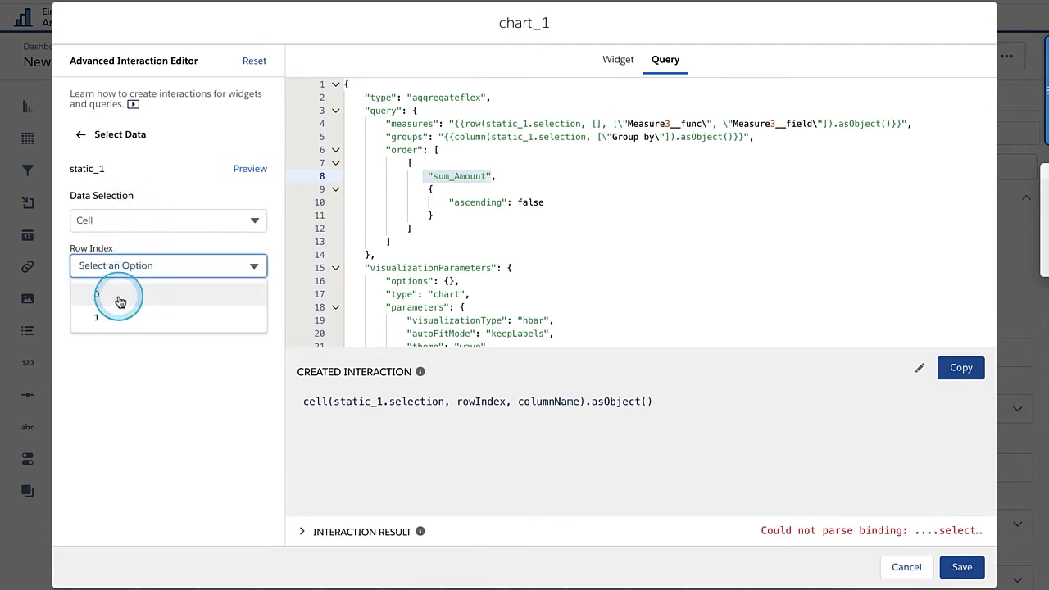
pyautogui.click(119, 296)
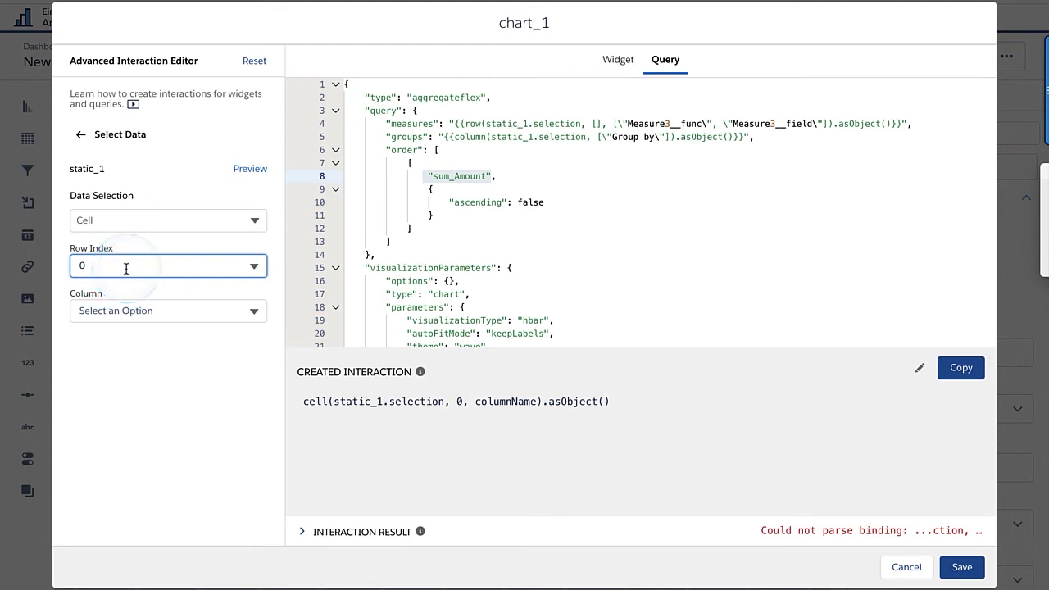
pyautogui.click(123, 262)
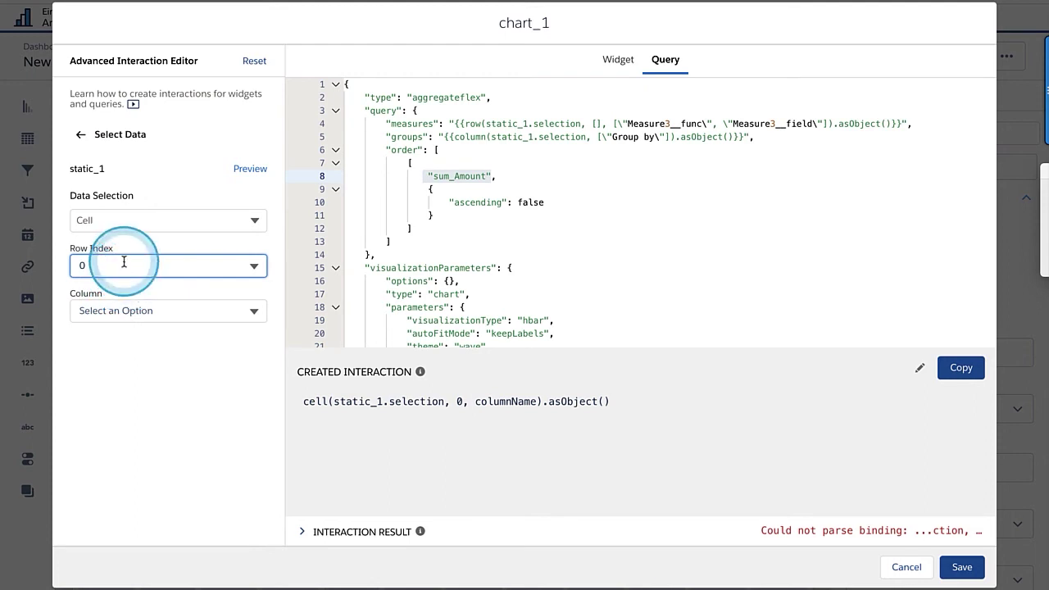
pyautogui.click(147, 312)
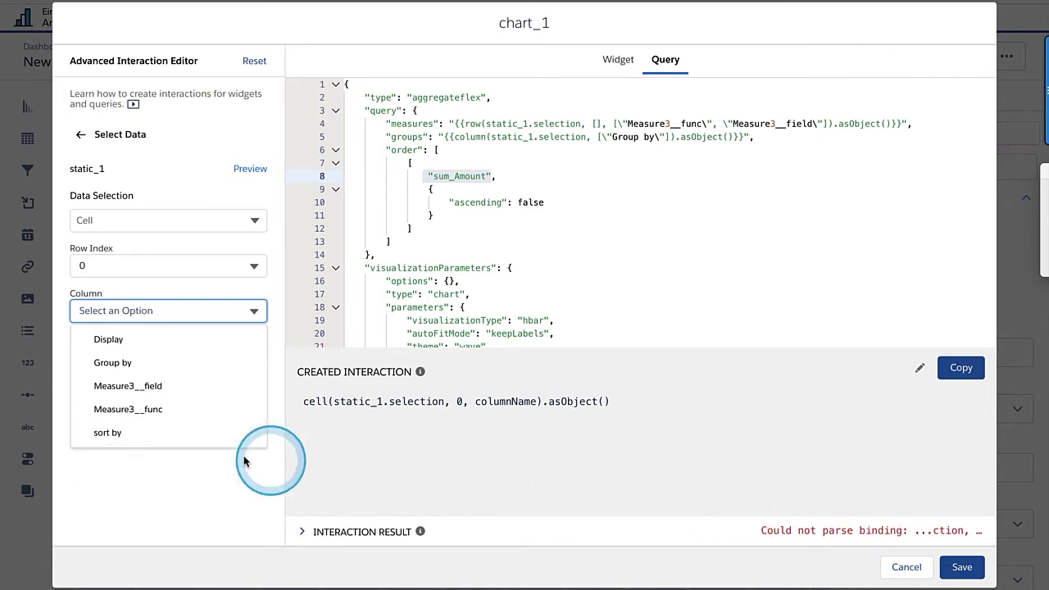
pyautogui.click(125, 439)
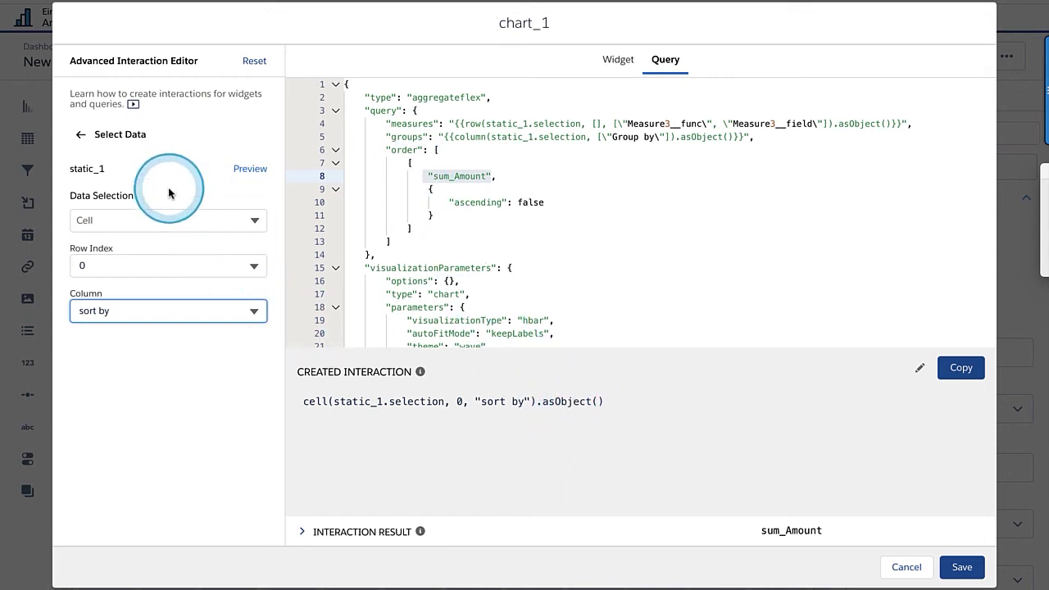
# - Set the cell interaction's data serialization function to asString, keeping the Selection interaction type
pyautogui.click(81, 137)
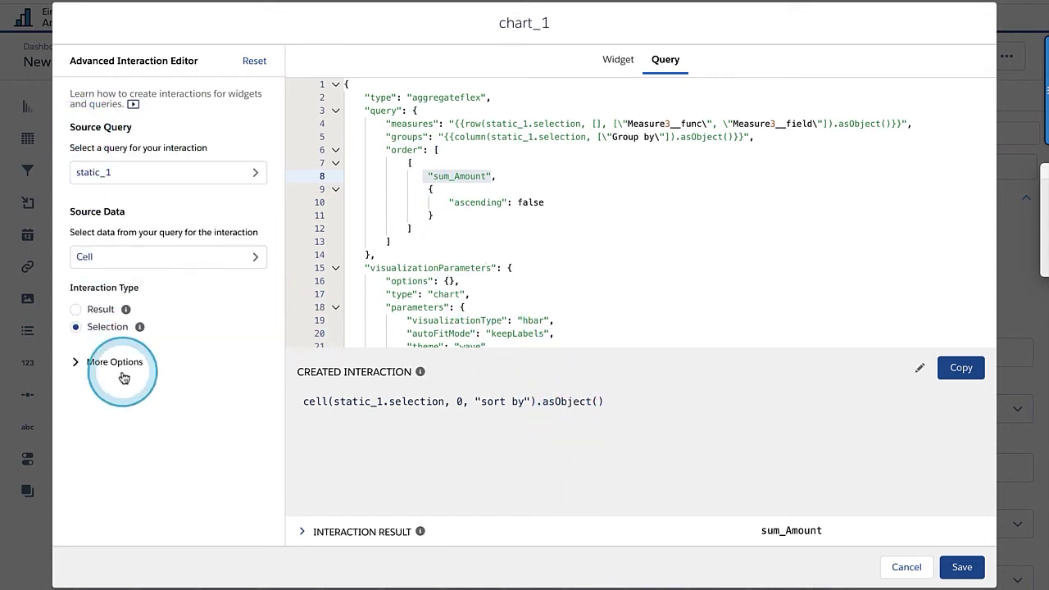
pyautogui.click(76, 363)
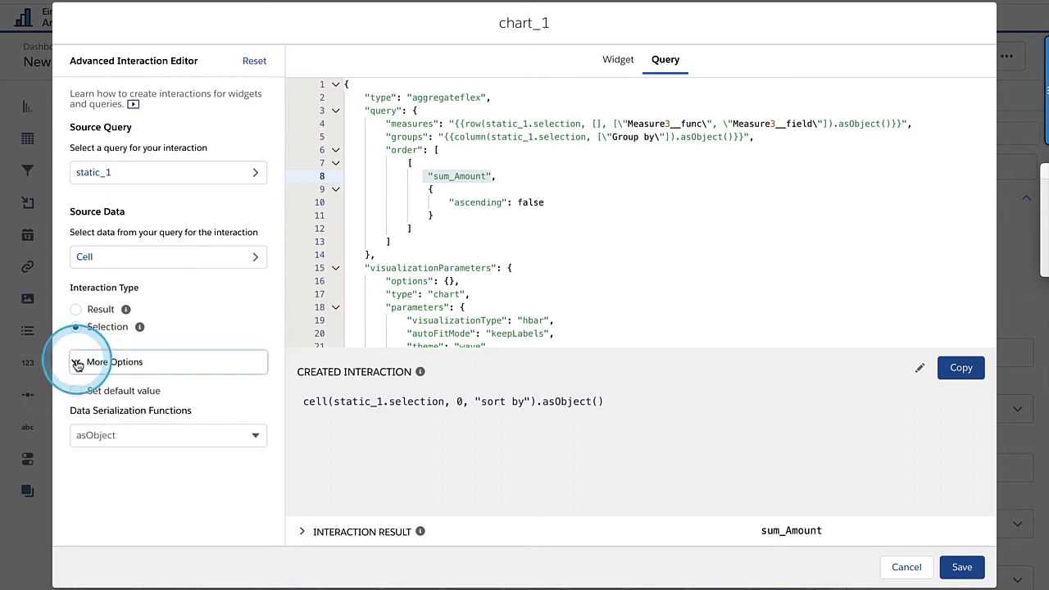
pyautogui.click(100, 435)
pyautogui.click(95, 310)
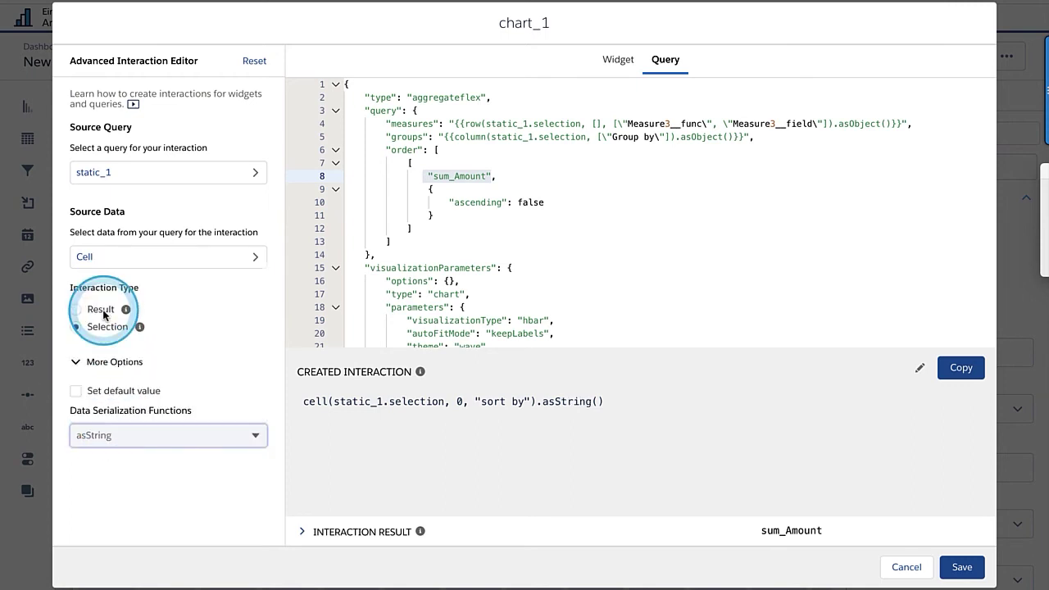
pyautogui.click(757, 524)
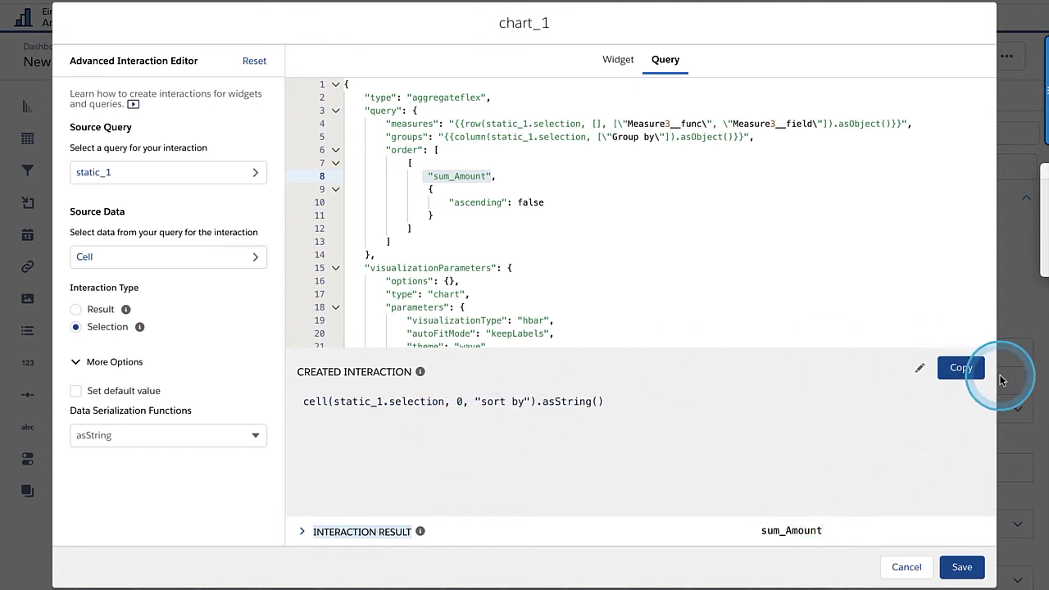
# - Replace sum_Amount inside the order entry's quotes with the created cell interaction and save the chart's query changes
pyautogui.click(961, 371)
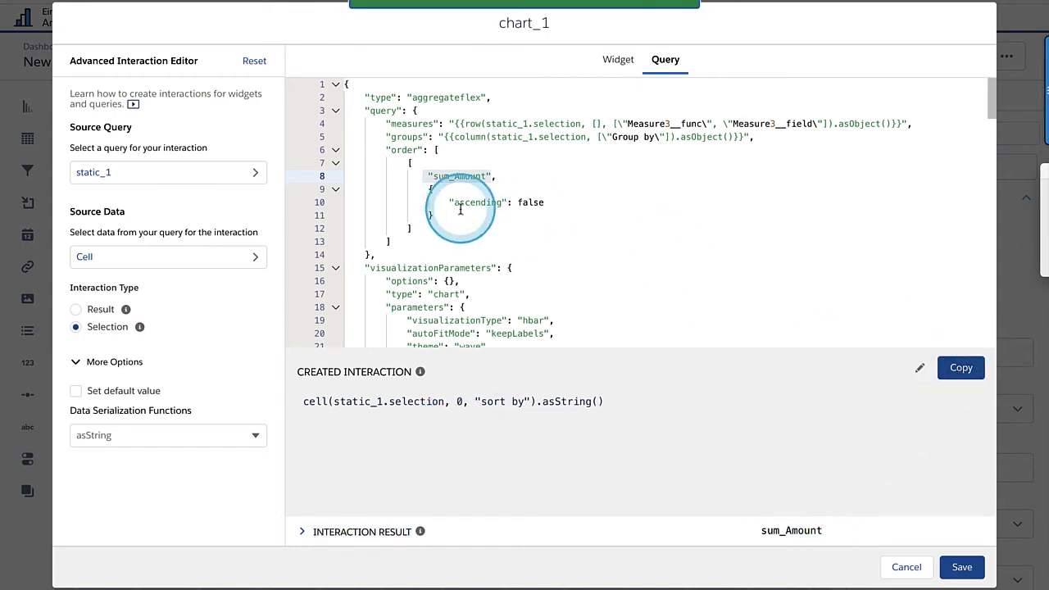
pyautogui.doubleClick(466, 177)
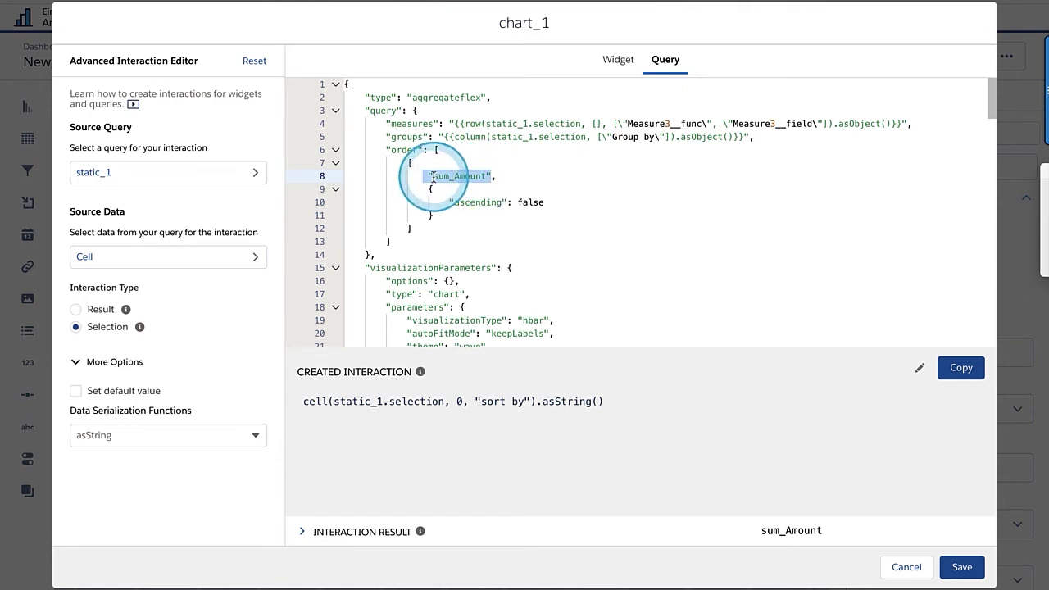
pyautogui.doubleClick(449, 178)
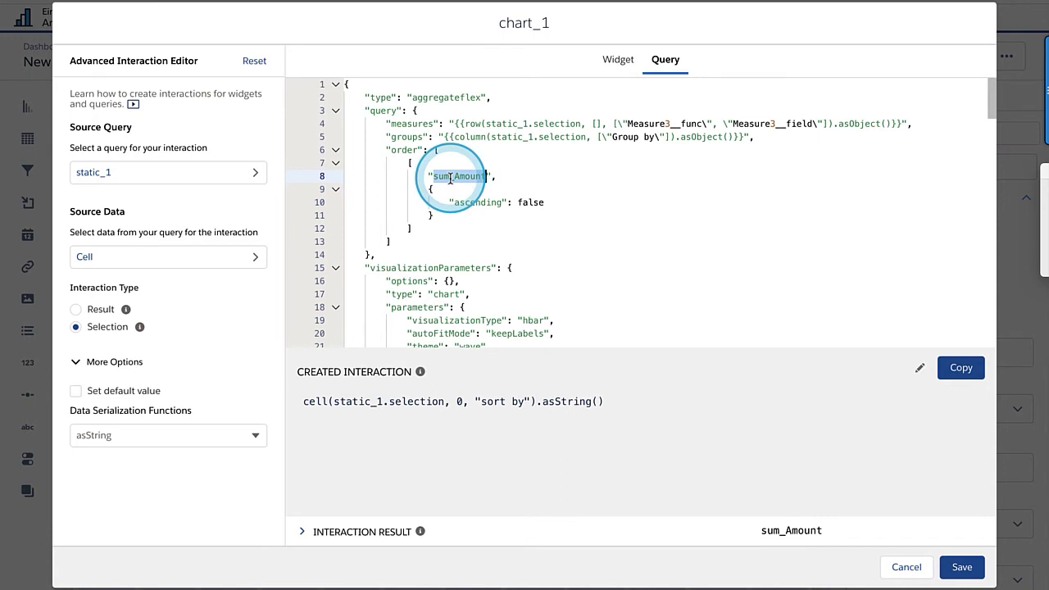
pyautogui.press('BackSpace')
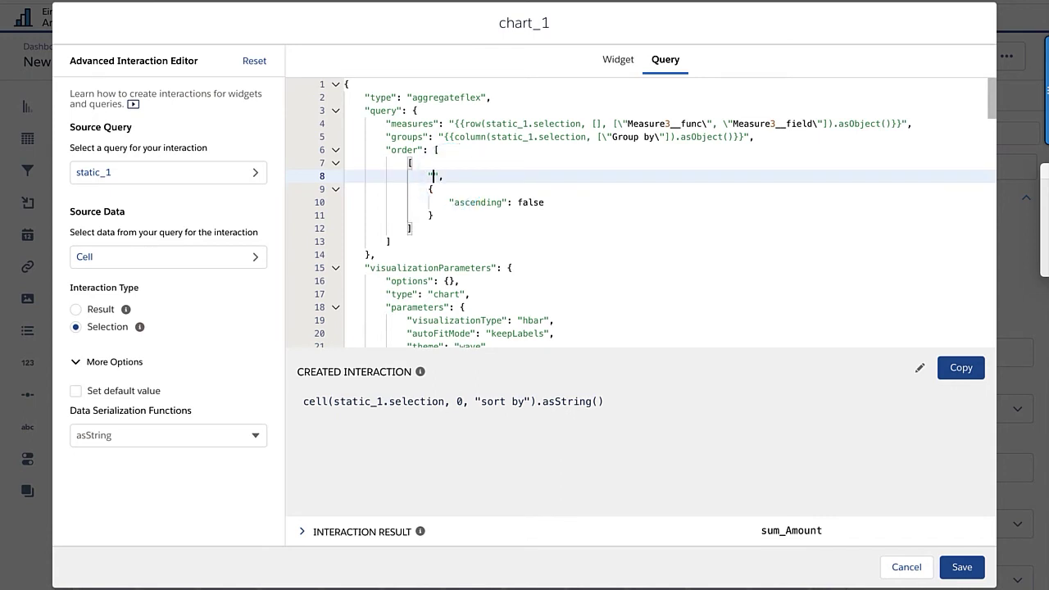
pyautogui.click(458, 175)
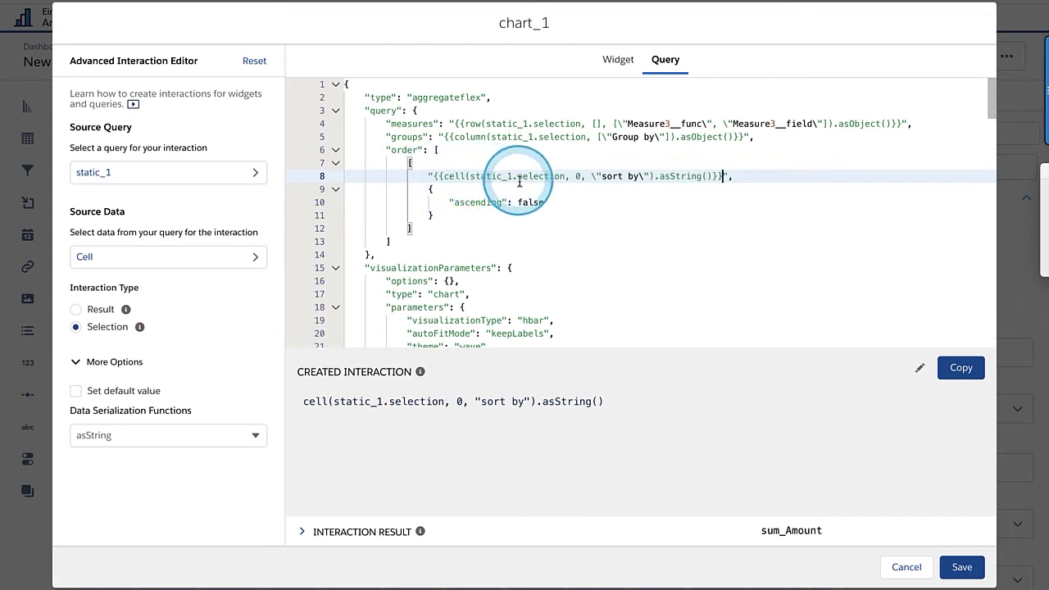
pyautogui.write(',')
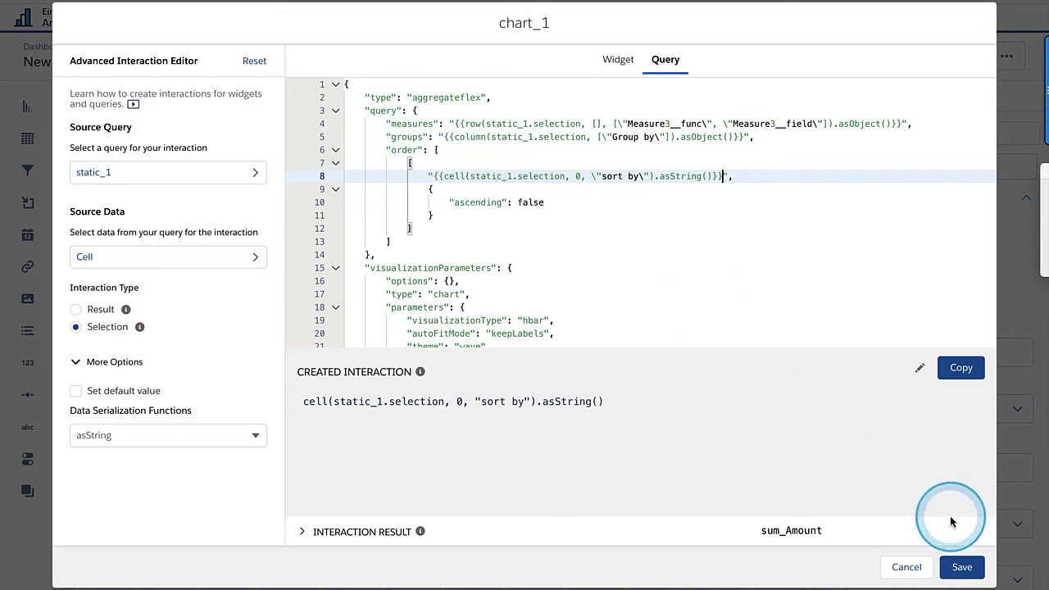
pyautogui.click(963, 569)
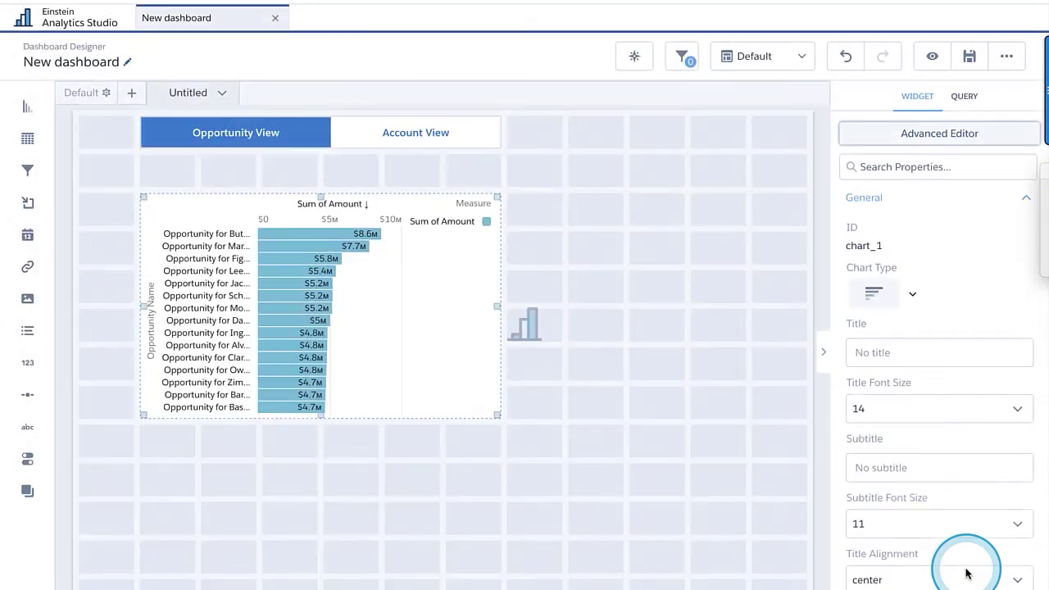
# - Preview the dashboard, test the chart by switching between Opportunity View and Account View, and return to edit mode
pyautogui.click(933, 58)
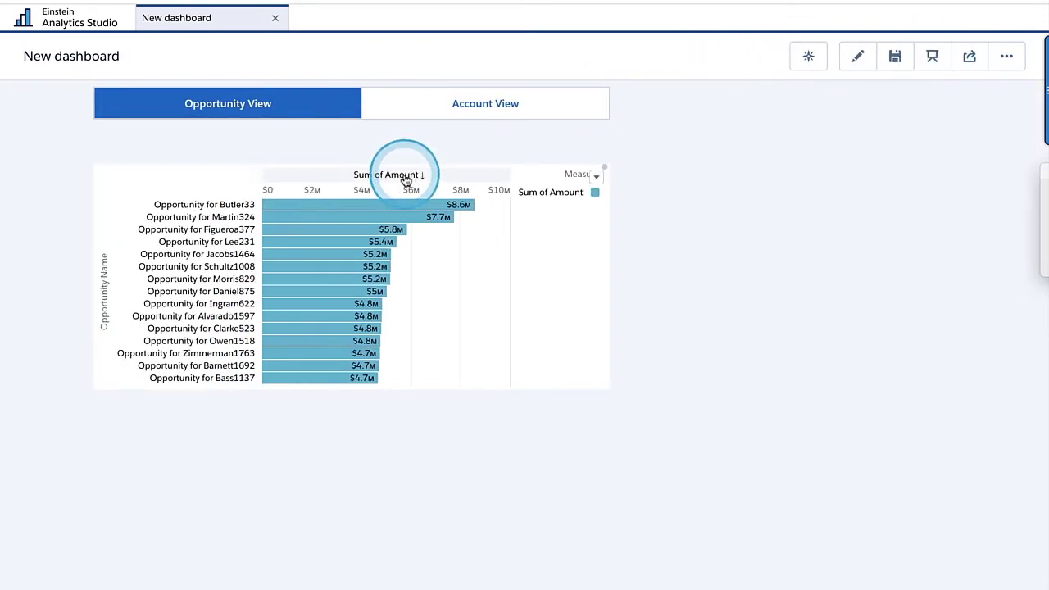
pyautogui.click(139, 305)
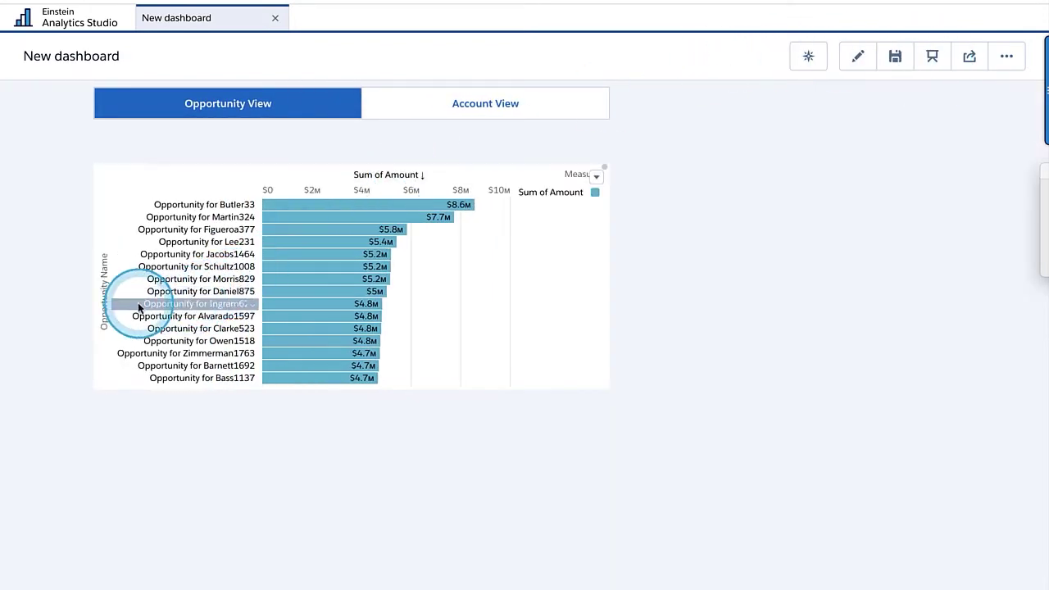
pyautogui.click(495, 105)
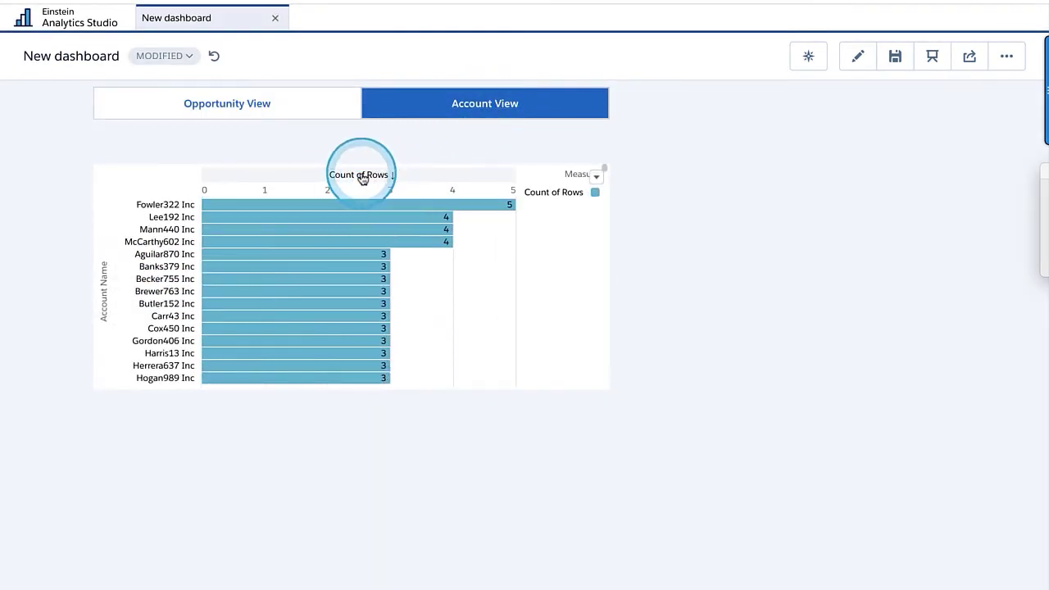
pyautogui.click(146, 294)
pyautogui.click(126, 279)
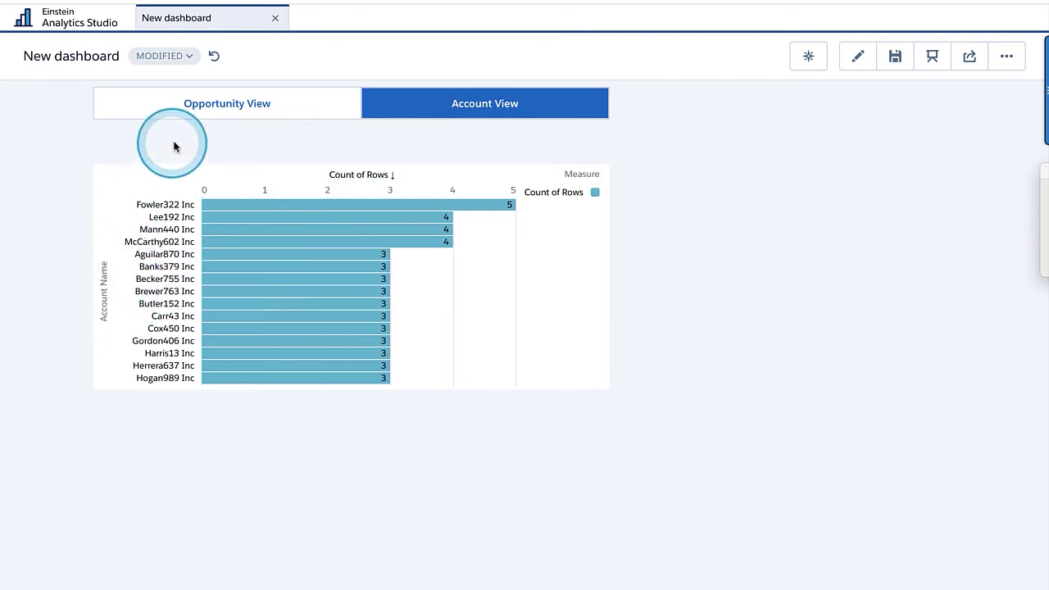
pyautogui.click(239, 112)
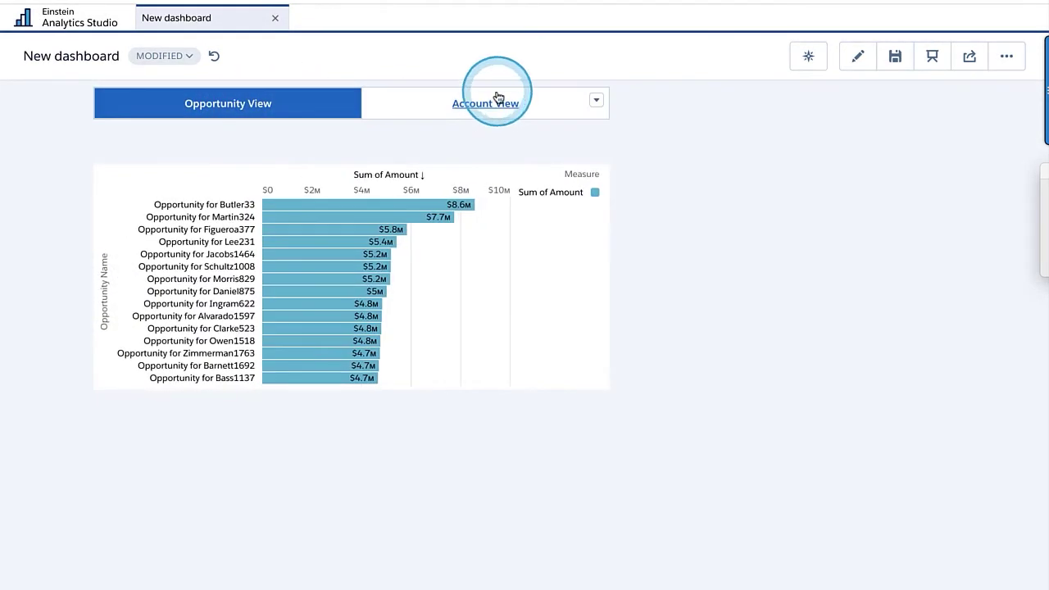
pyautogui.click(496, 97)
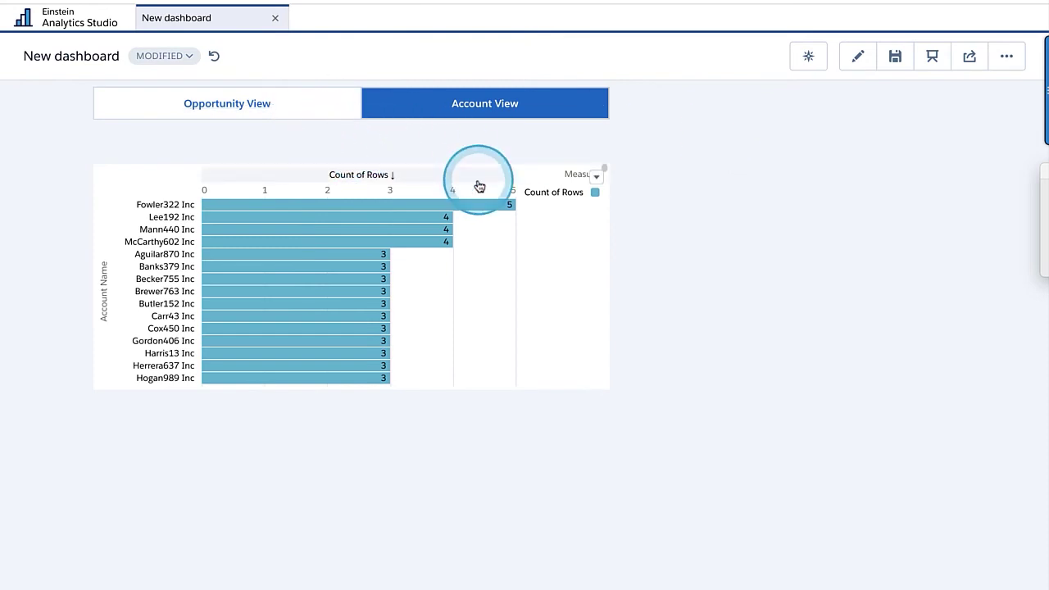
pyautogui.click(860, 59)
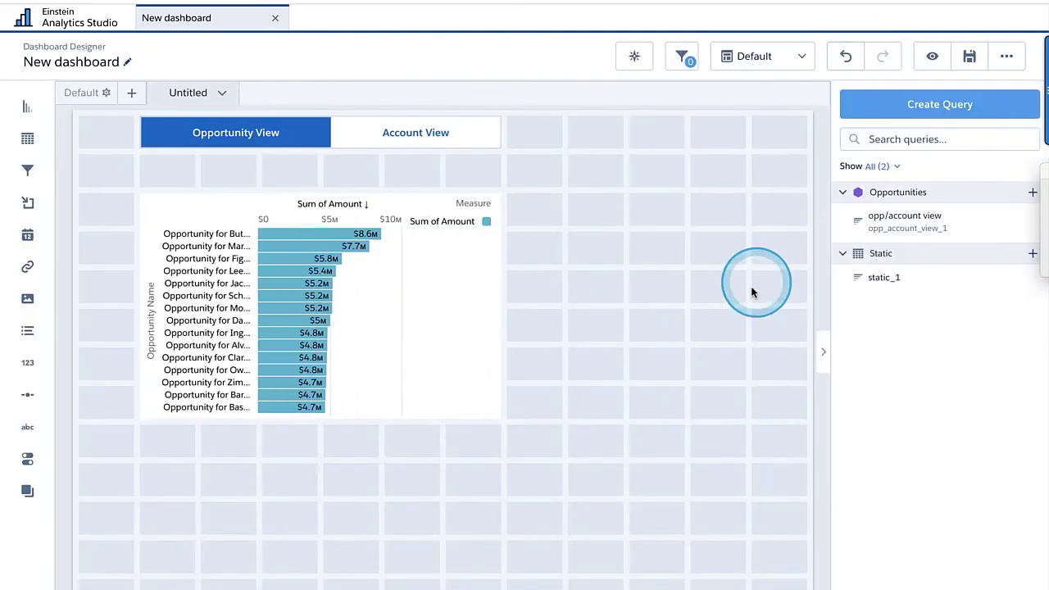
pyautogui.scroll(-2, 610, 424)
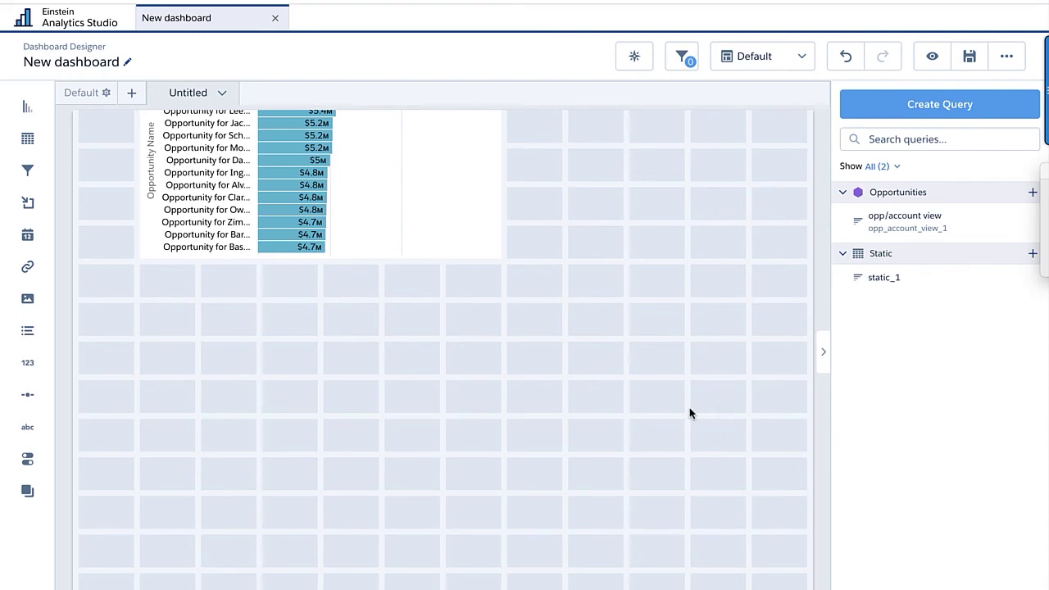
pyautogui.hotkey('ctrl', 'Right')
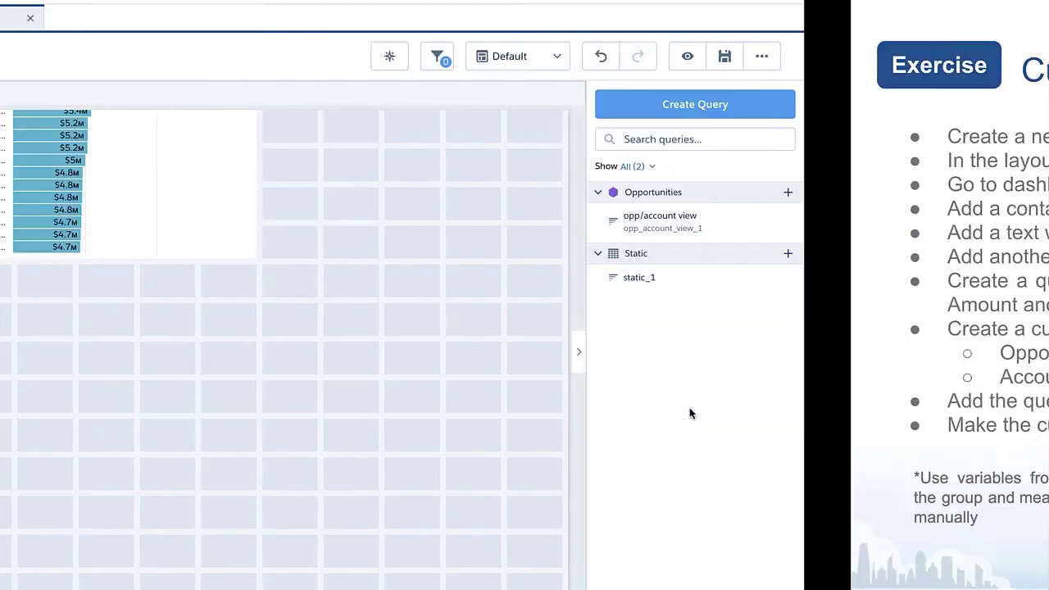
pyautogui.press('Right')
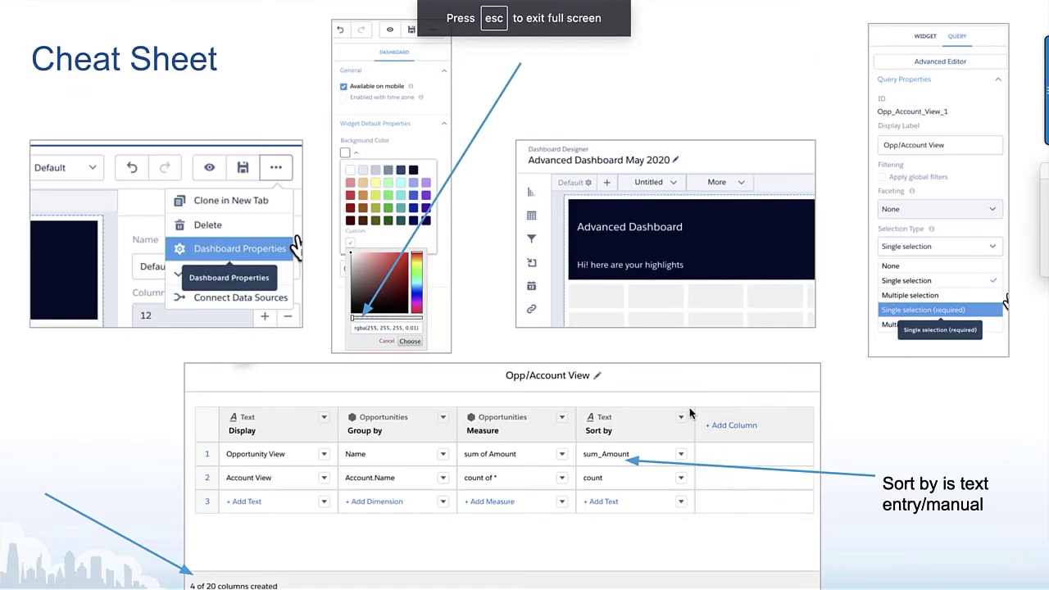
pyautogui.press('Right')
pyautogui.press('Right')
pyautogui.press('Right')
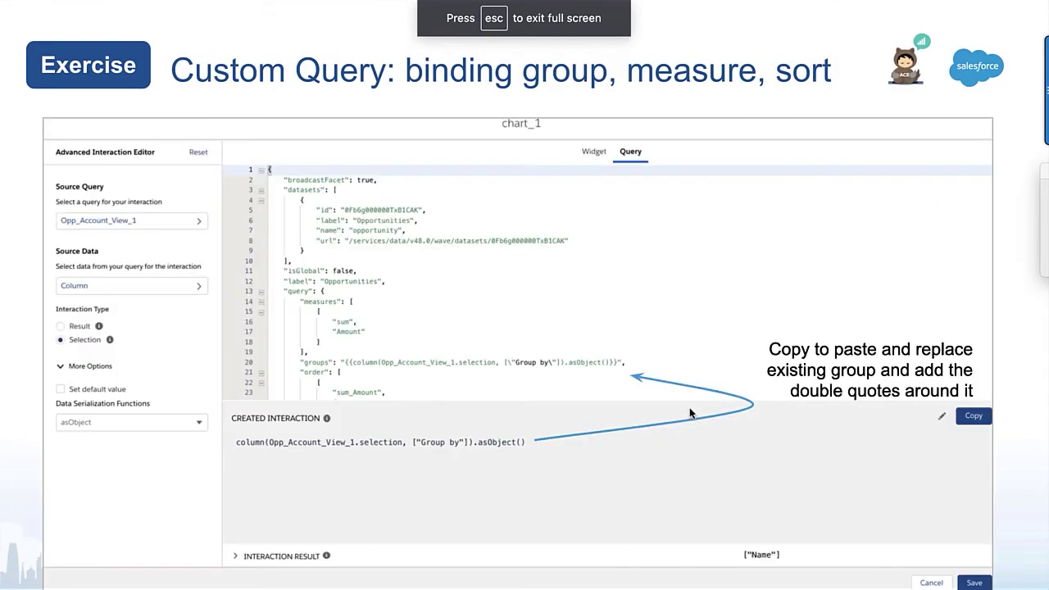
pyautogui.press('Left')
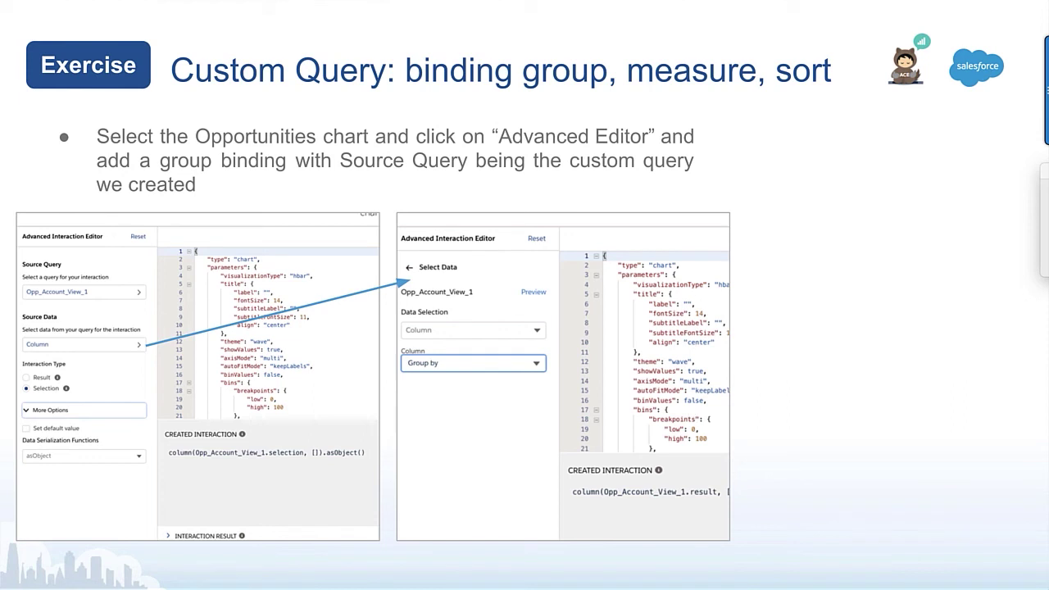
pyautogui.press('Right')
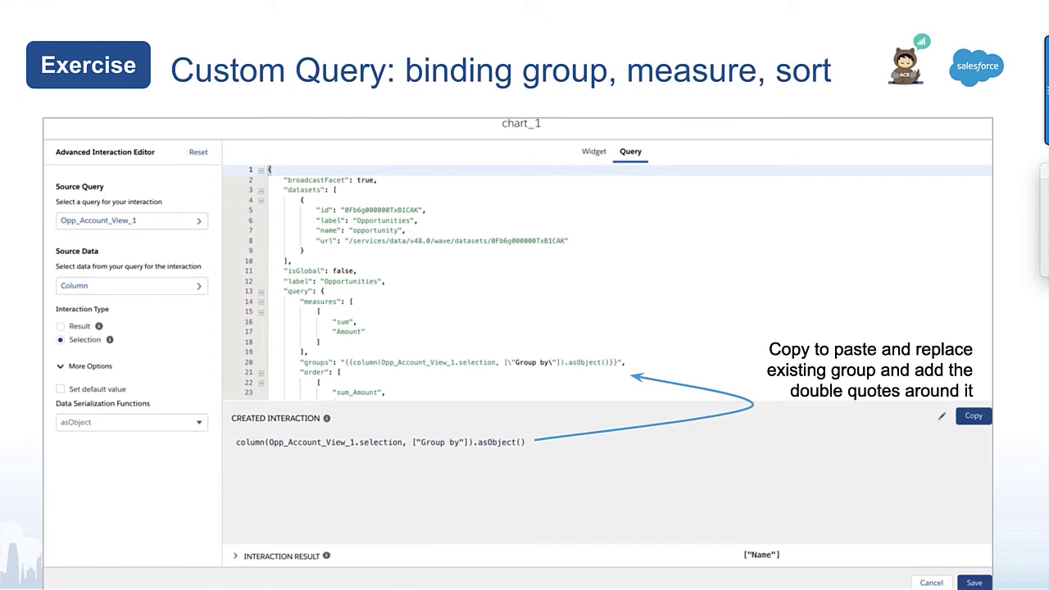
pyautogui.press('Right')
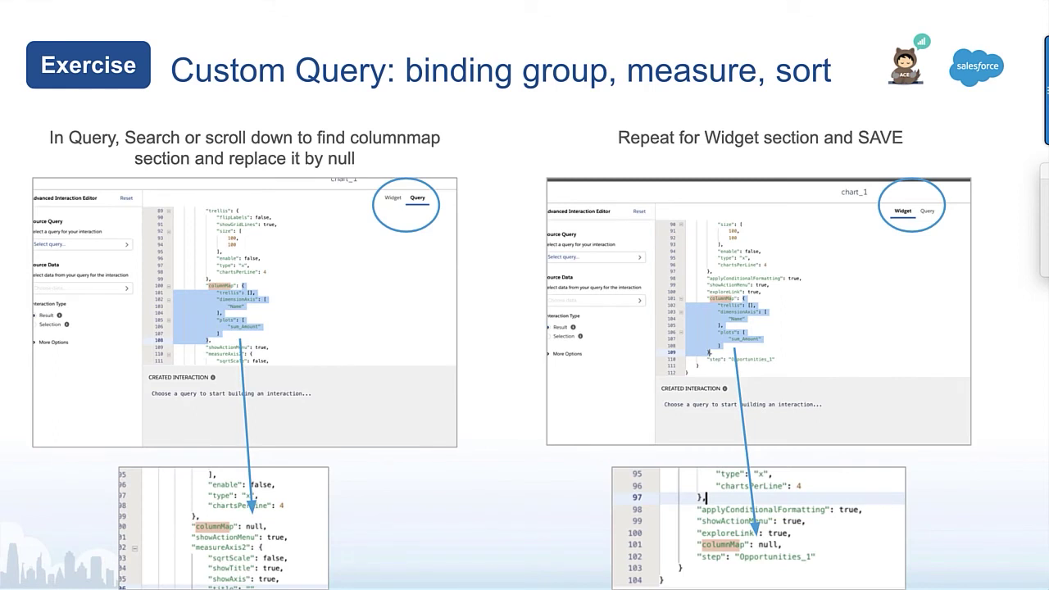
pyautogui.press('Right')
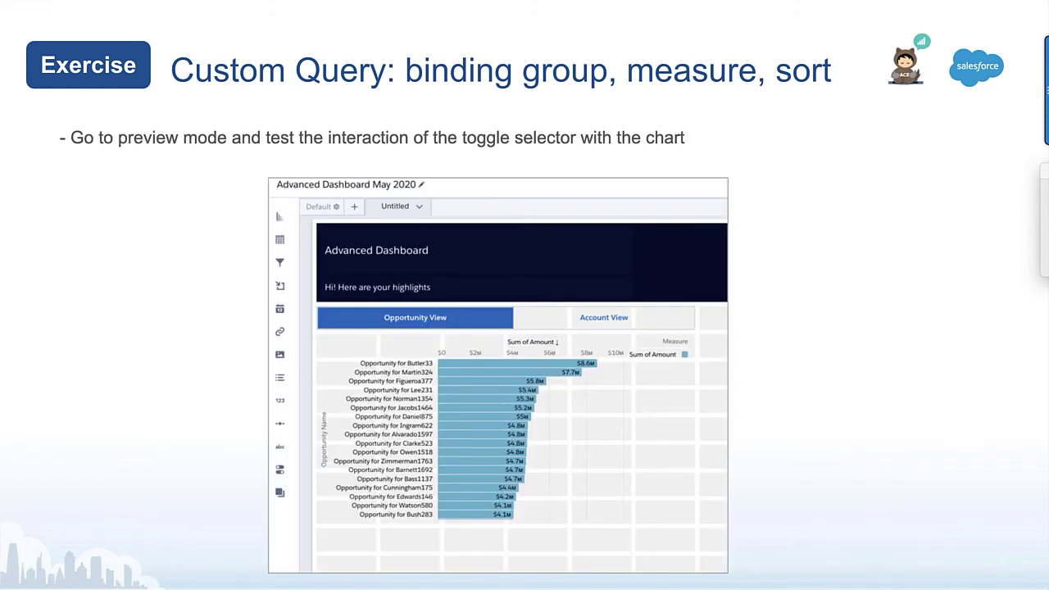
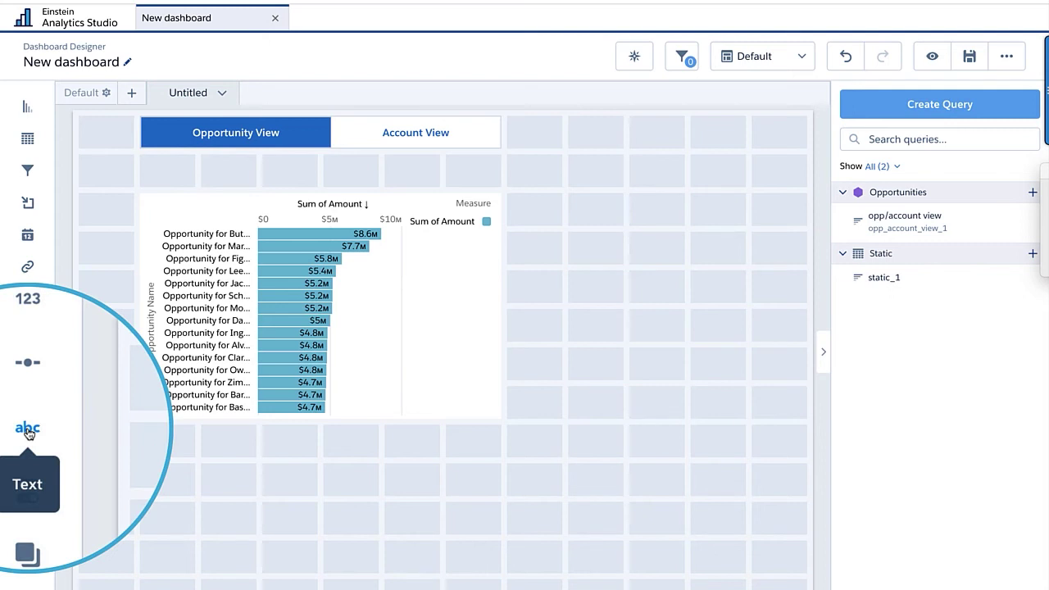
# - Add a text widget to the empty area beside the toggle and widen it to the canvas's far edge
pyautogui.moveTo(27, 427); pyautogui.dragTo(566, 136)
pyautogui.moveTo(679, 131); pyautogui.dragTo(784, 128)
pyautogui.click(693, 136)
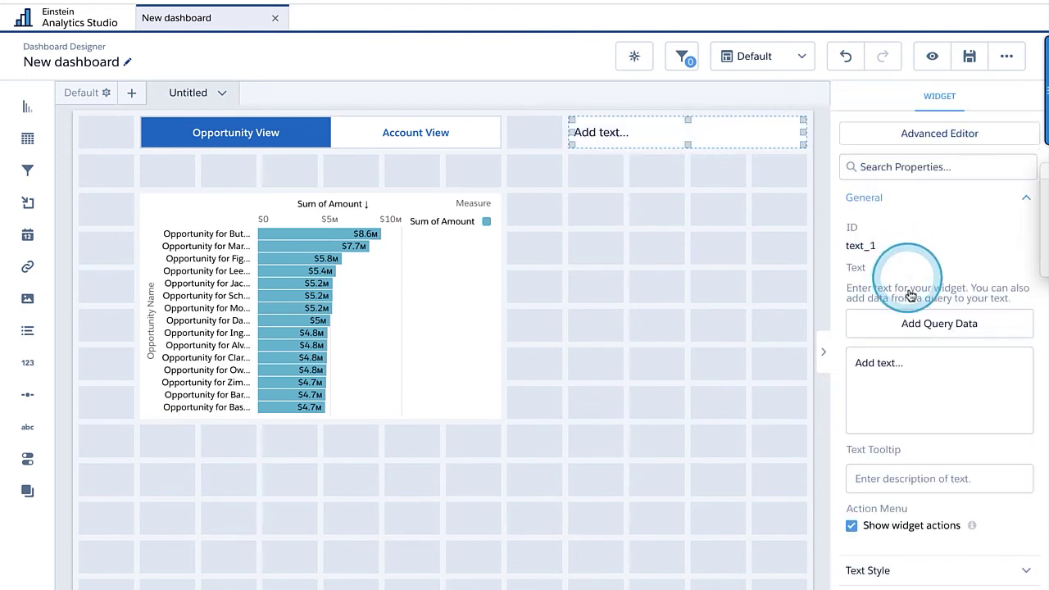
# - Set the text widget's content to "Hi ! here are you KPIs!"
pyautogui.click(911, 358)
pyautogui.write('Hi ! here are you KPIs!')
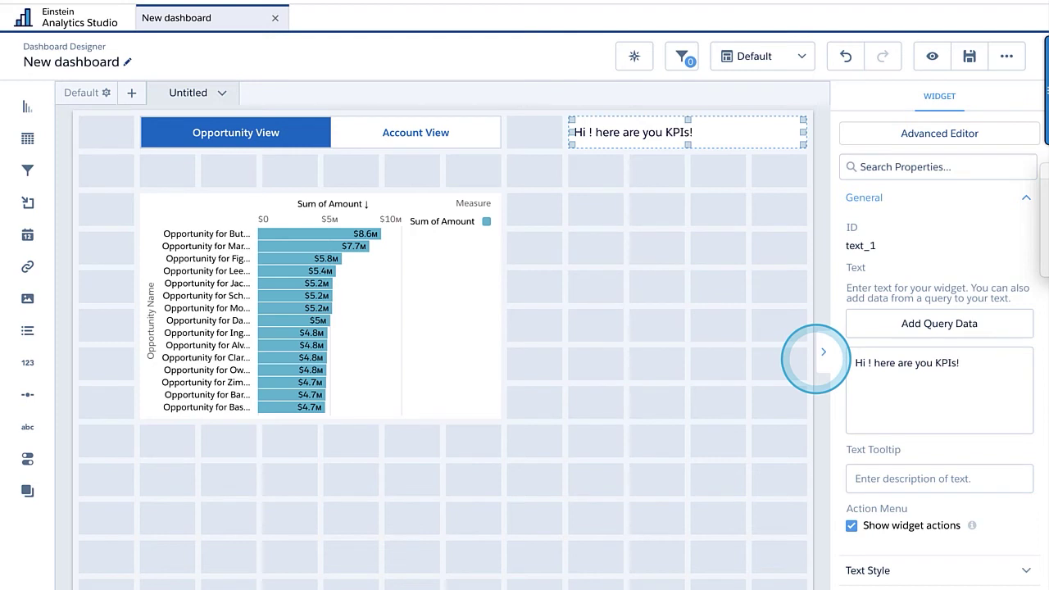
pyautogui.click(869, 362)
pyautogui.press('BackSpace')
pyautogui.press('BackSpace')
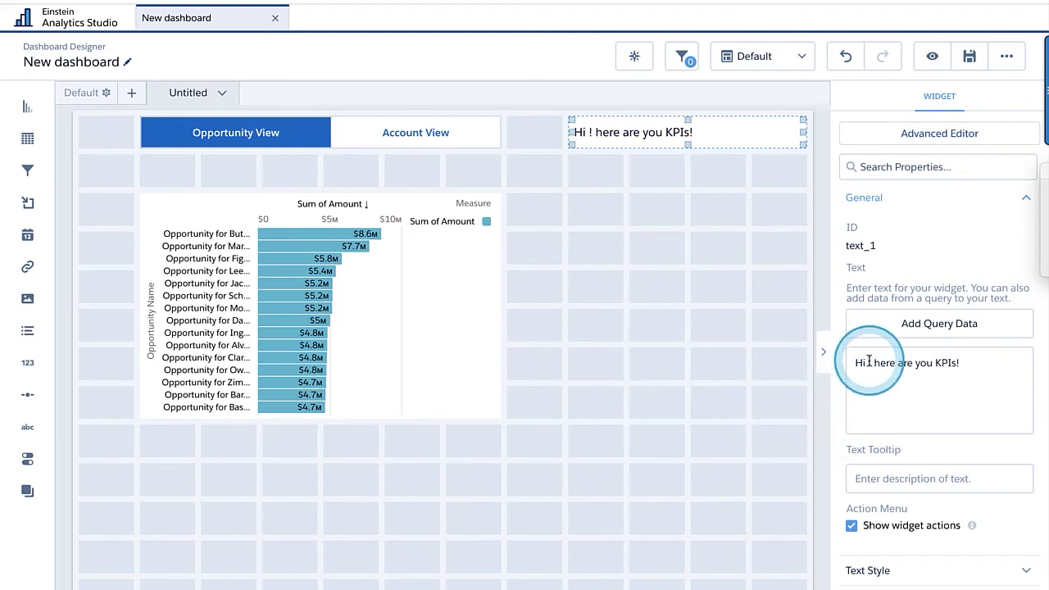
pyautogui.click(753, 320)
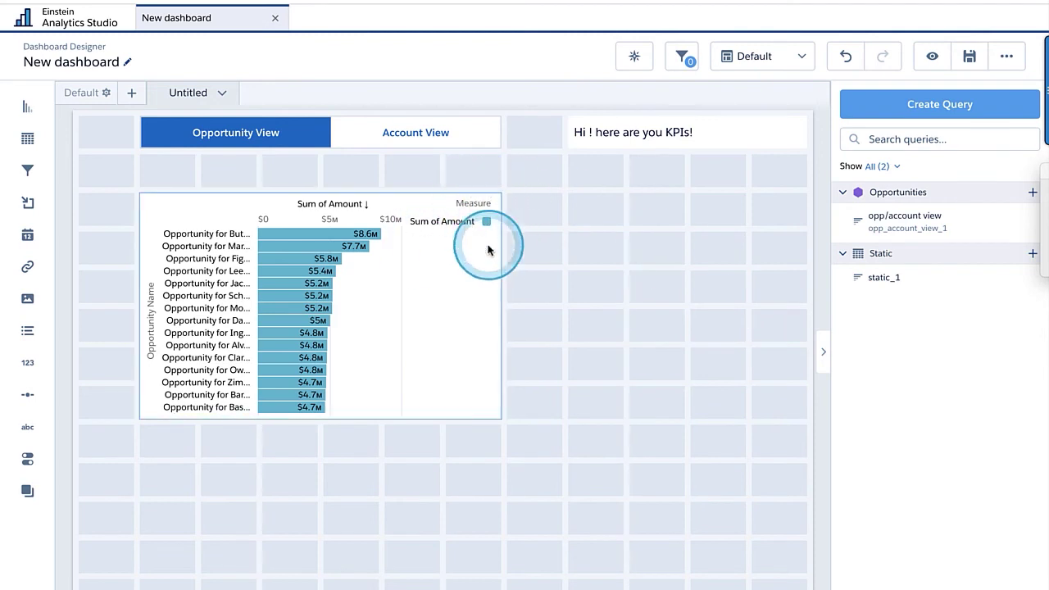
pyautogui.click(542, 232)
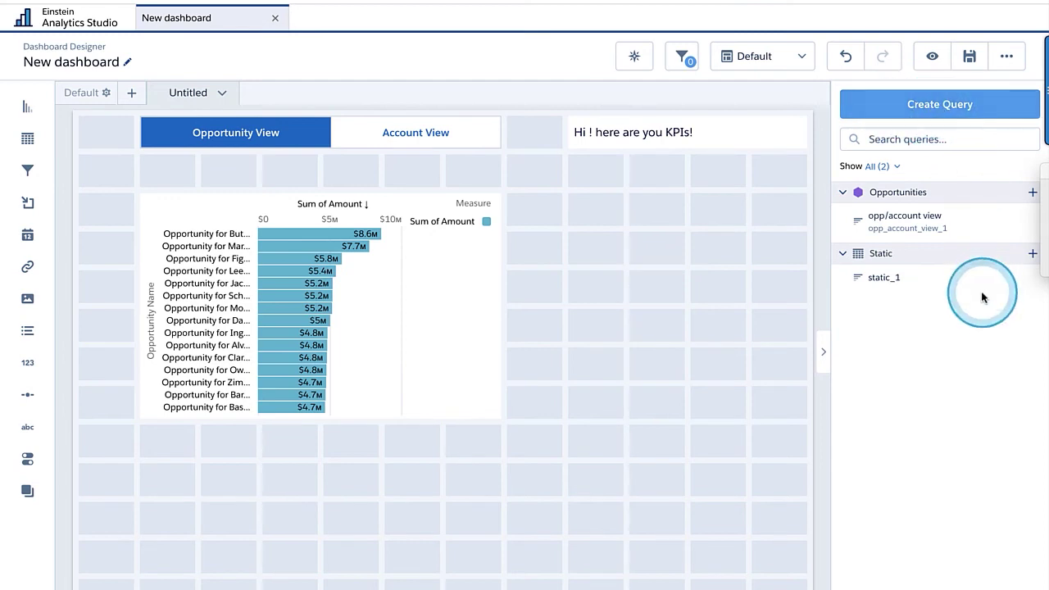
# - Create a Salesforce Direct query on the User object and display it as a values table
pyautogui.click(946, 104)
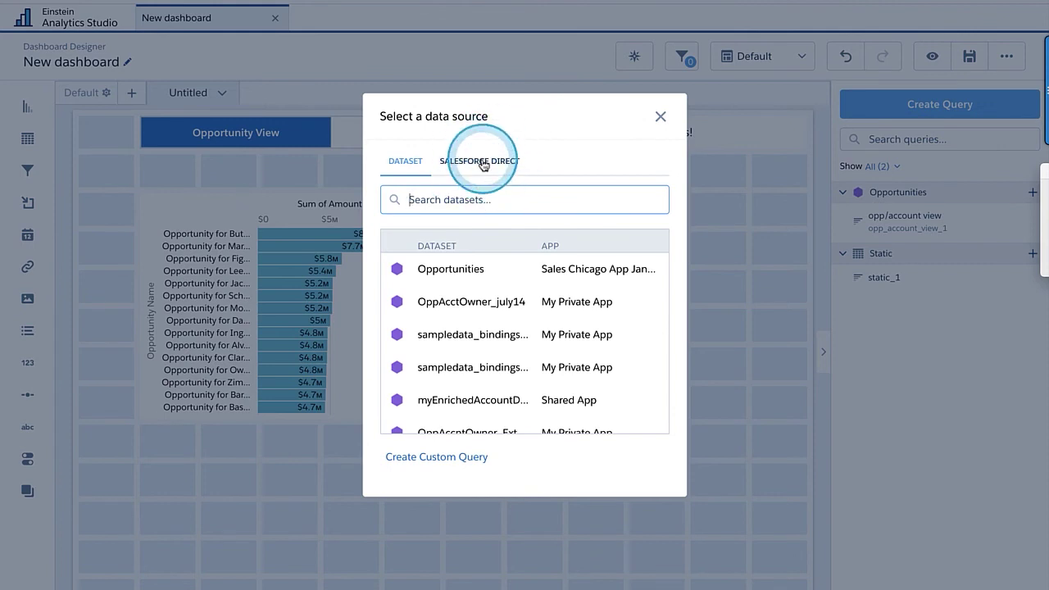
pyautogui.click(481, 164)
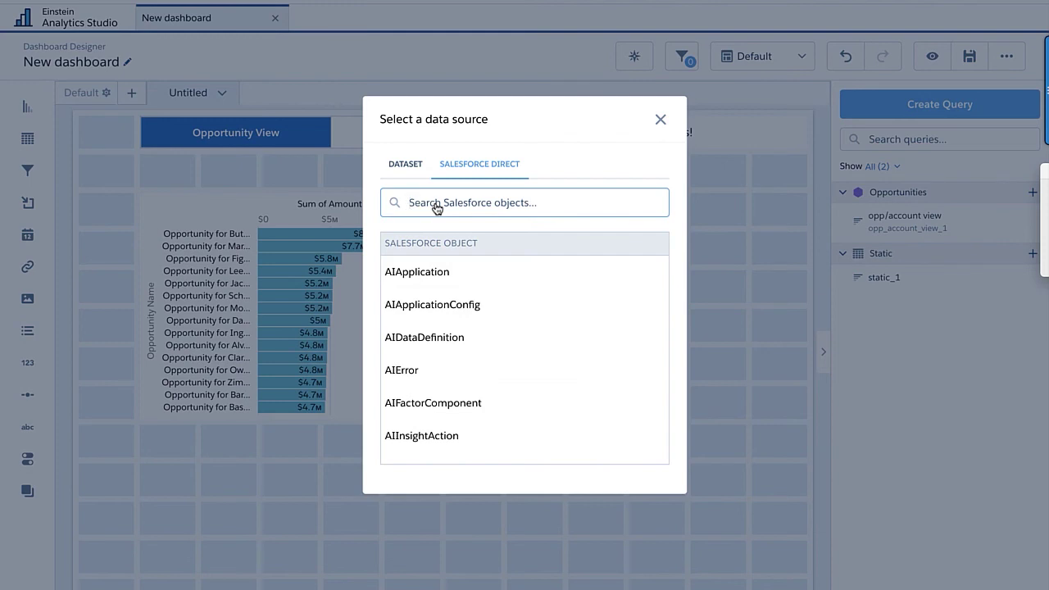
pyautogui.write('user')
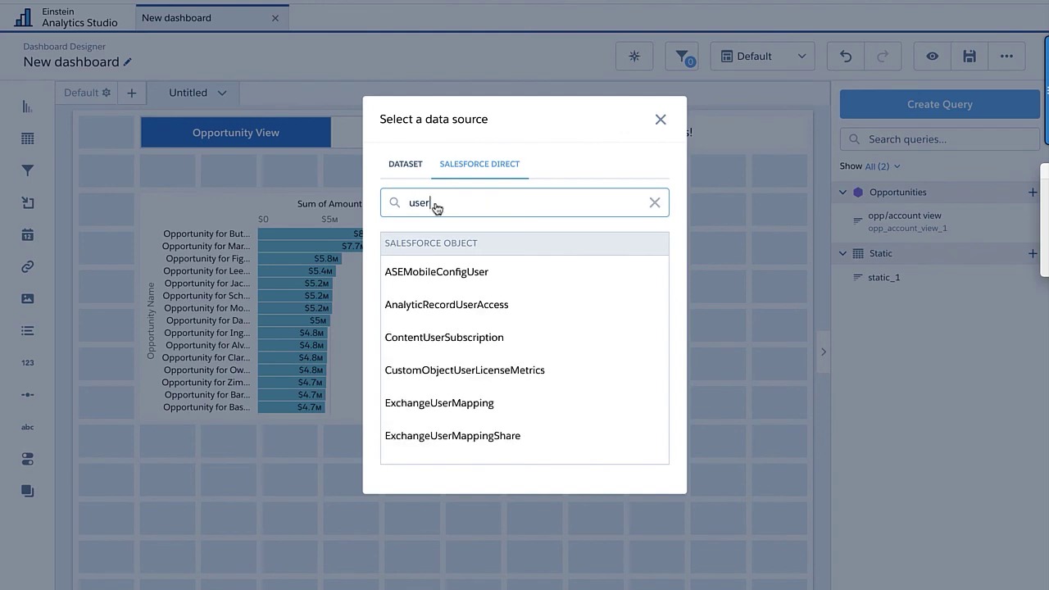
pyautogui.scroll(-3, 480, 341)
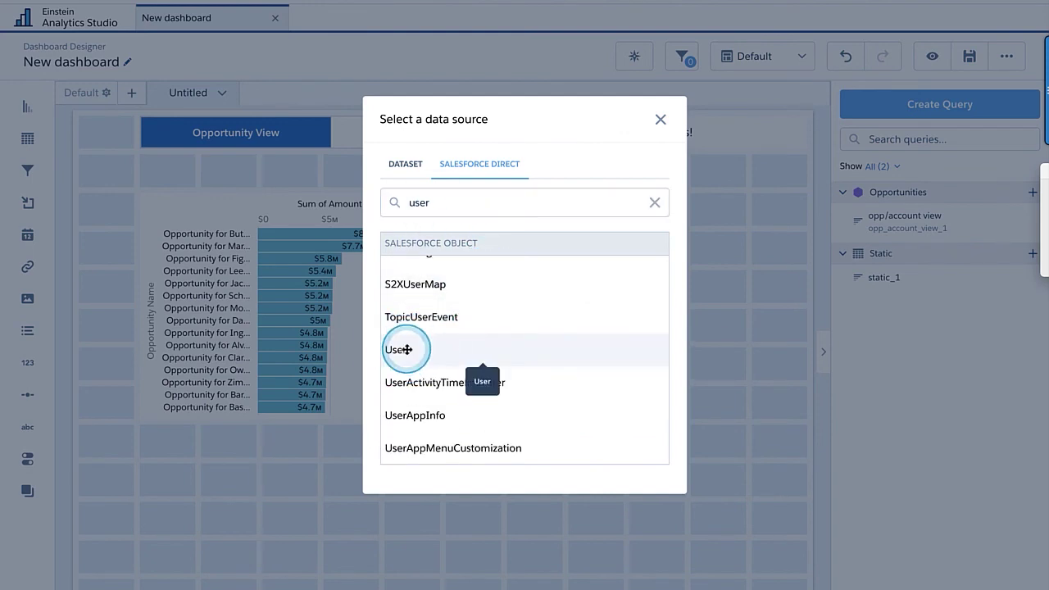
pyautogui.click(406, 351)
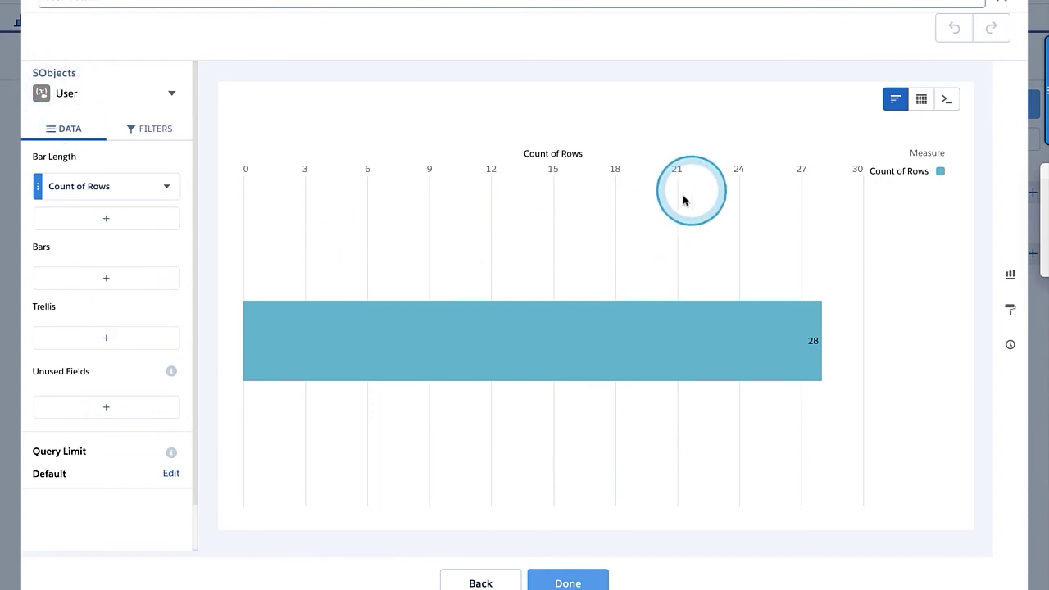
pyautogui.click(921, 100)
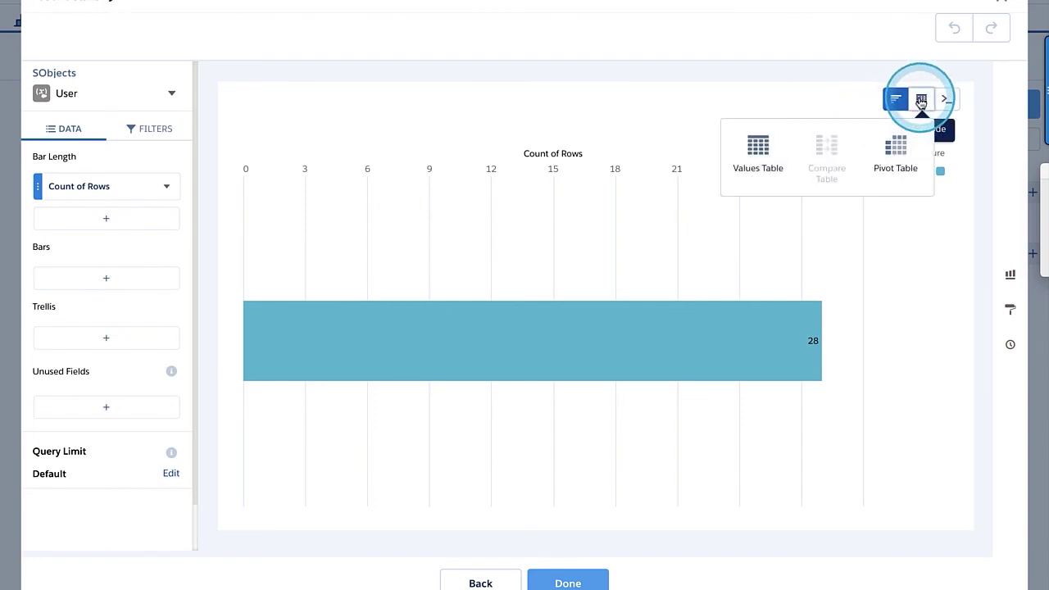
pyautogui.click(756, 88)
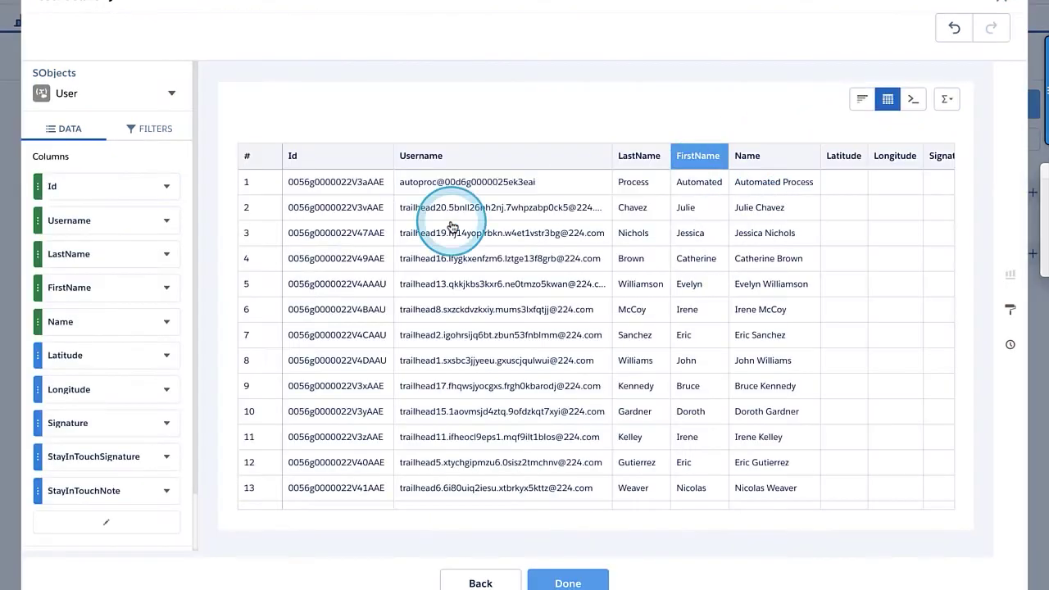
# - Reduce the User query's columns to Name, Username and Id
pyautogui.click(107, 526)
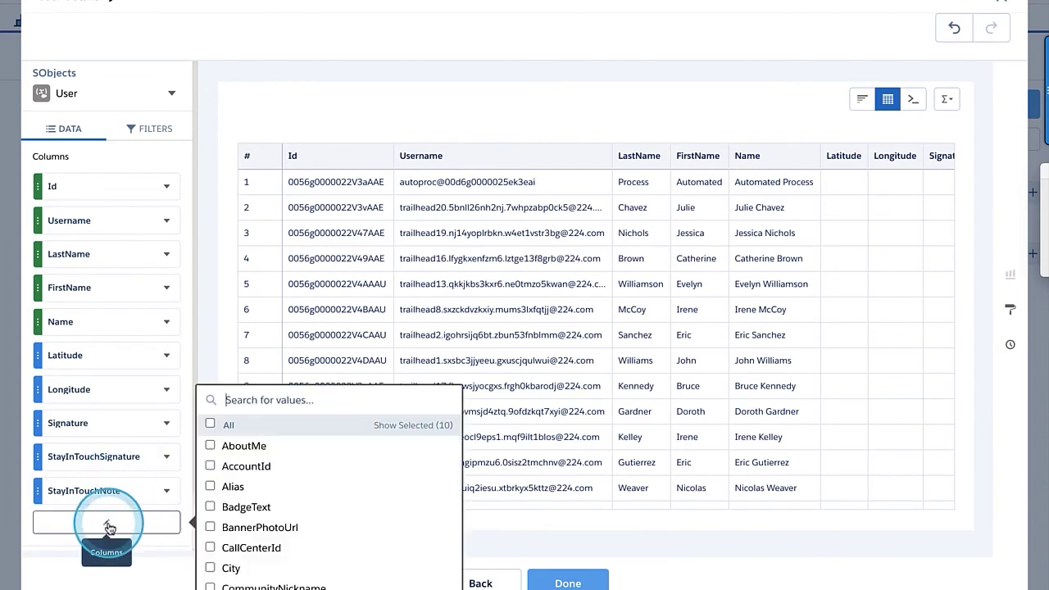
pyautogui.click(210, 424)
pyautogui.click(210, 425)
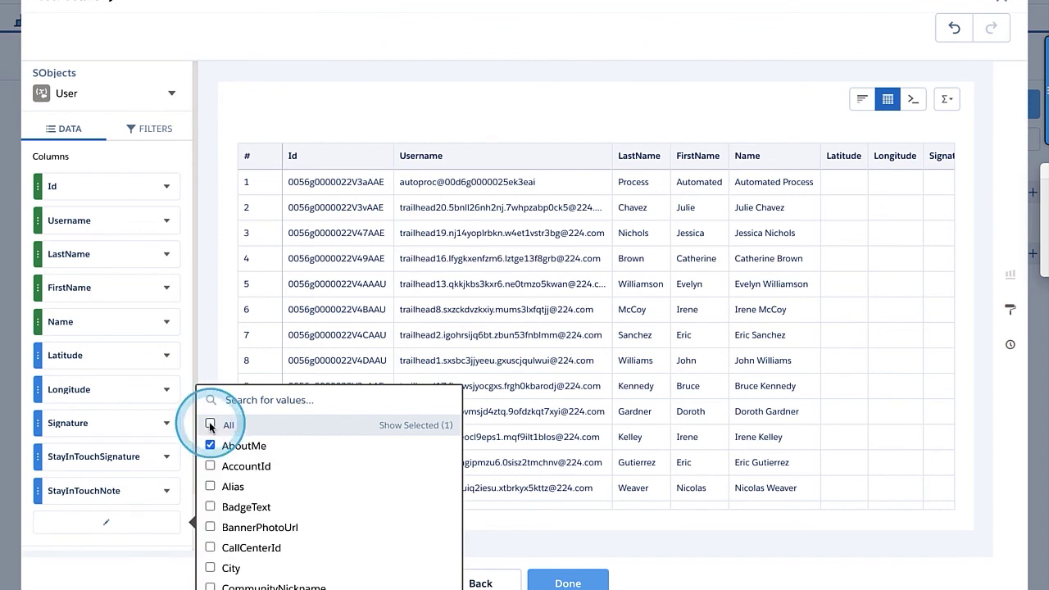
pyautogui.click(246, 400)
pyautogui.write('name')
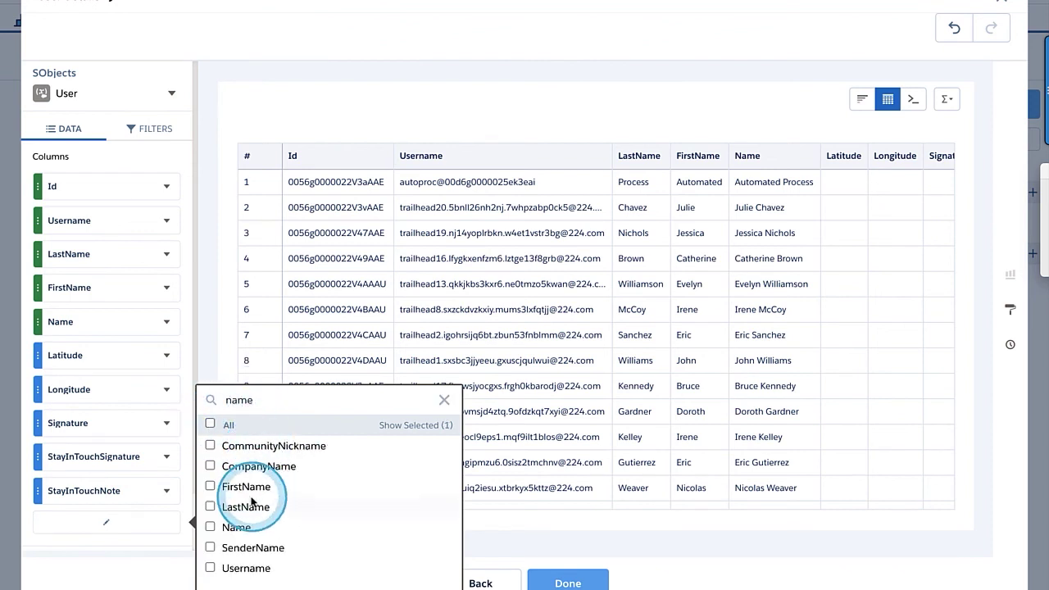
pyautogui.click(214, 527)
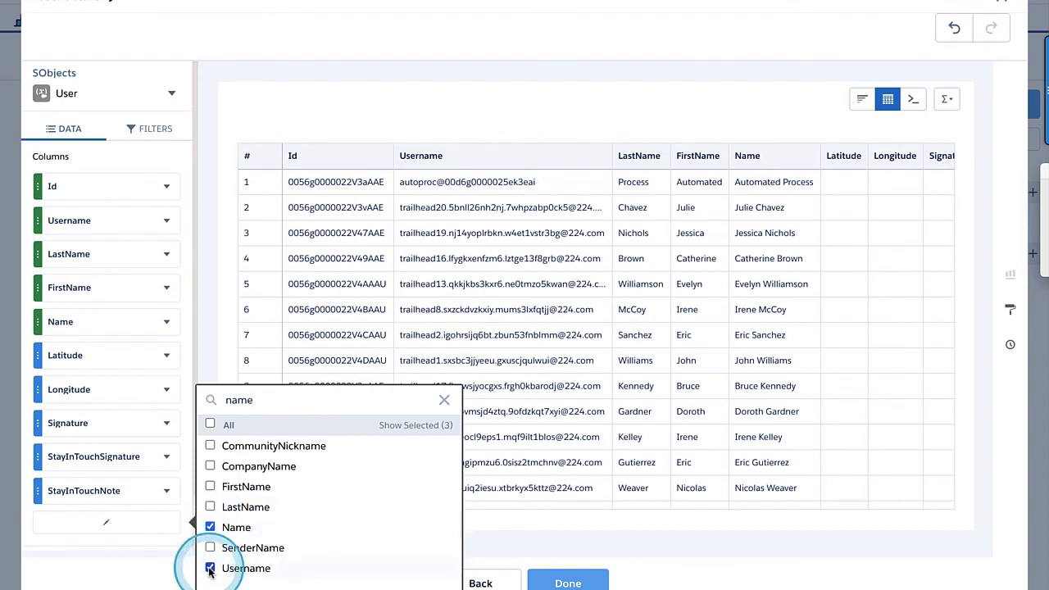
pyautogui.doubleClick(223, 399)
pyautogui.write('id')
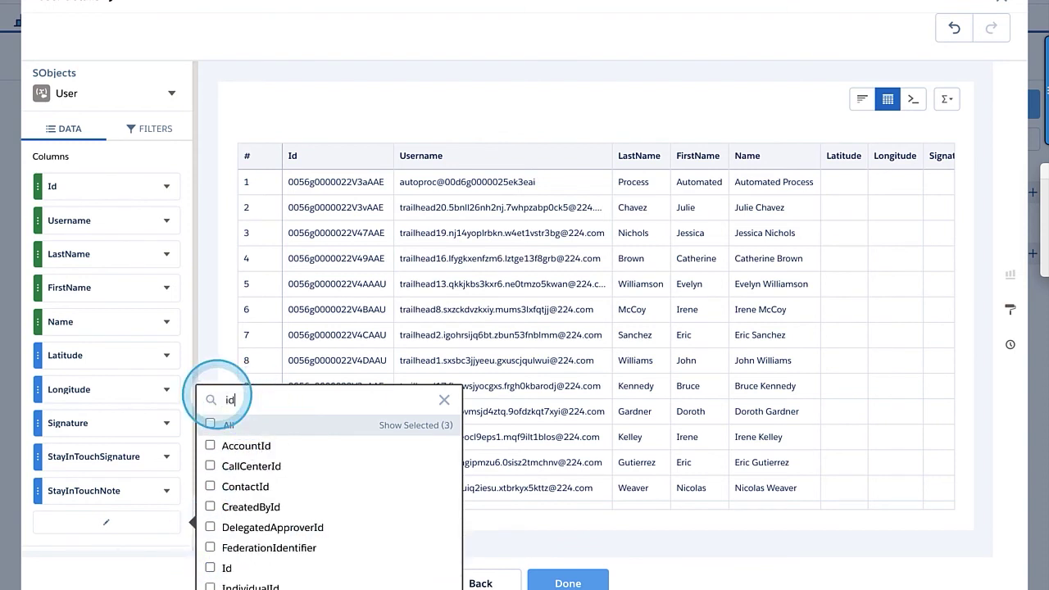
pyautogui.click(209, 567)
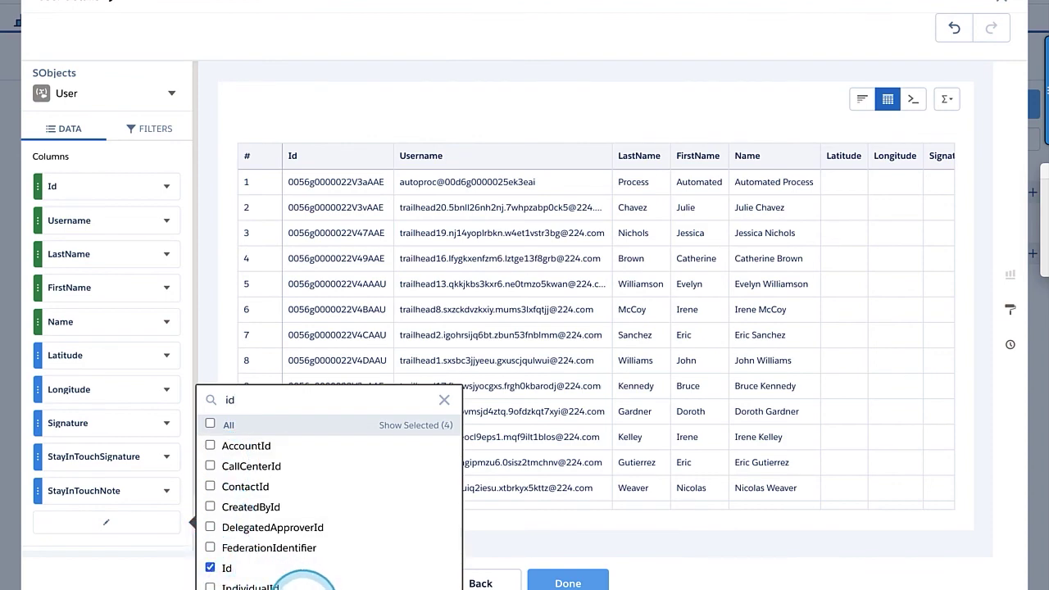
pyautogui.click(303, 583)
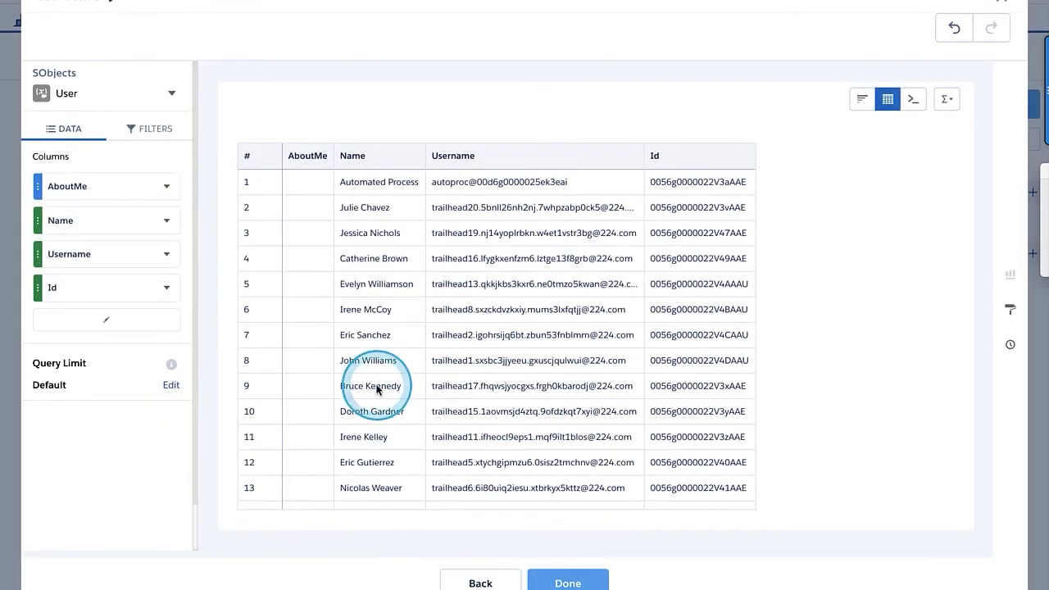
pyautogui.click(167, 187)
pyautogui.click(184, 272)
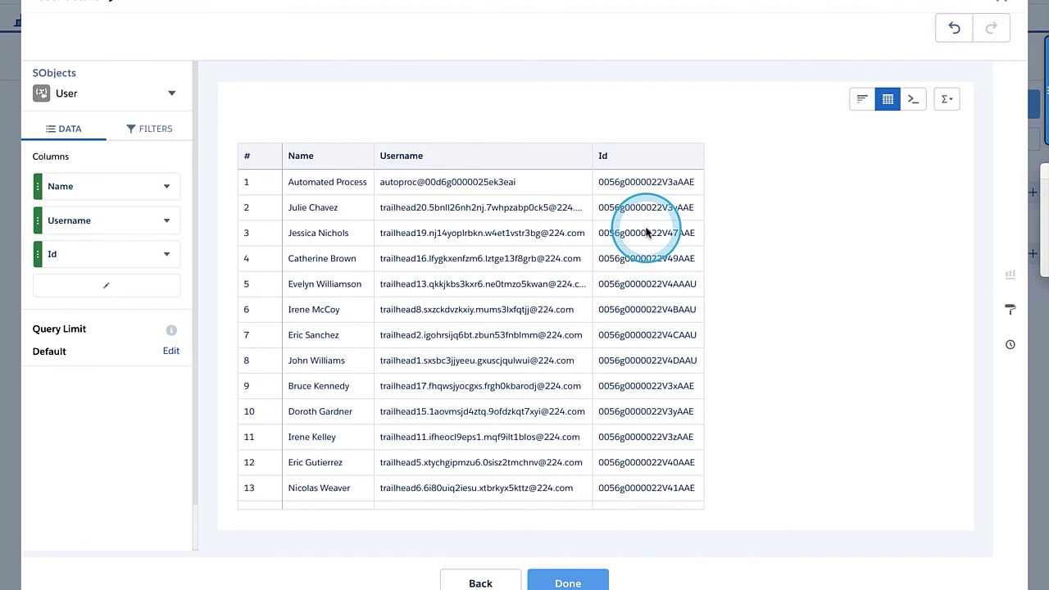
# - Show the User query as code and insert a WHERE keyword between User and LIMIT 100
pyautogui.click(915, 102)
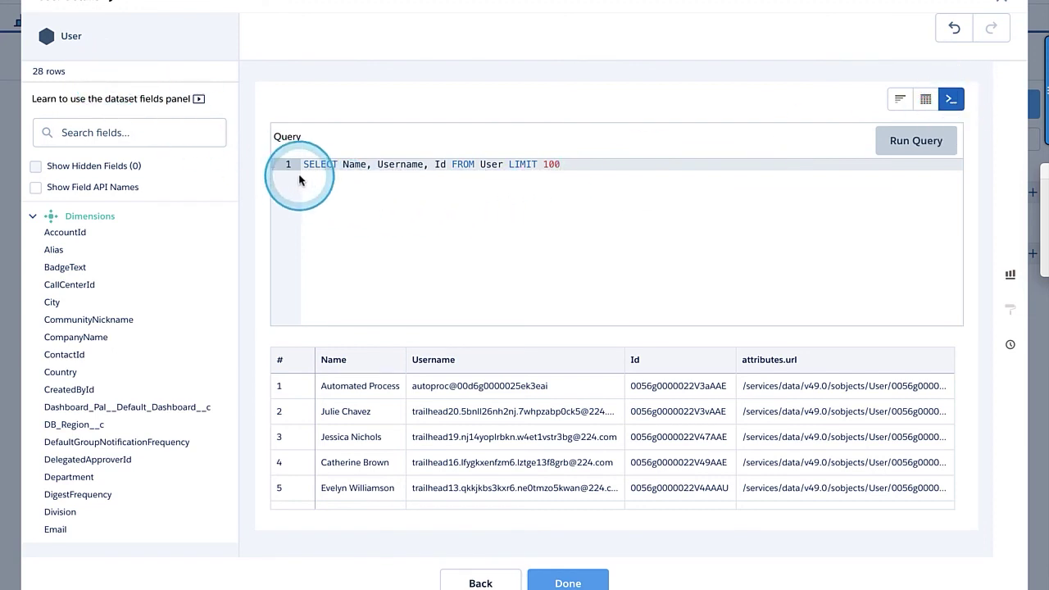
pyautogui.click(503, 164)
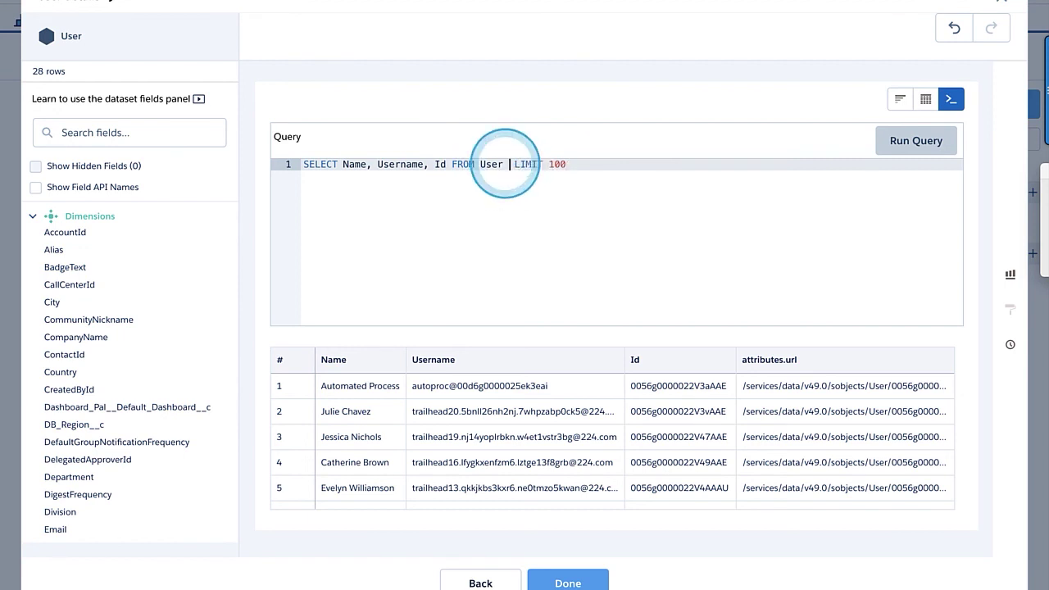
pyautogui.write('WHER')
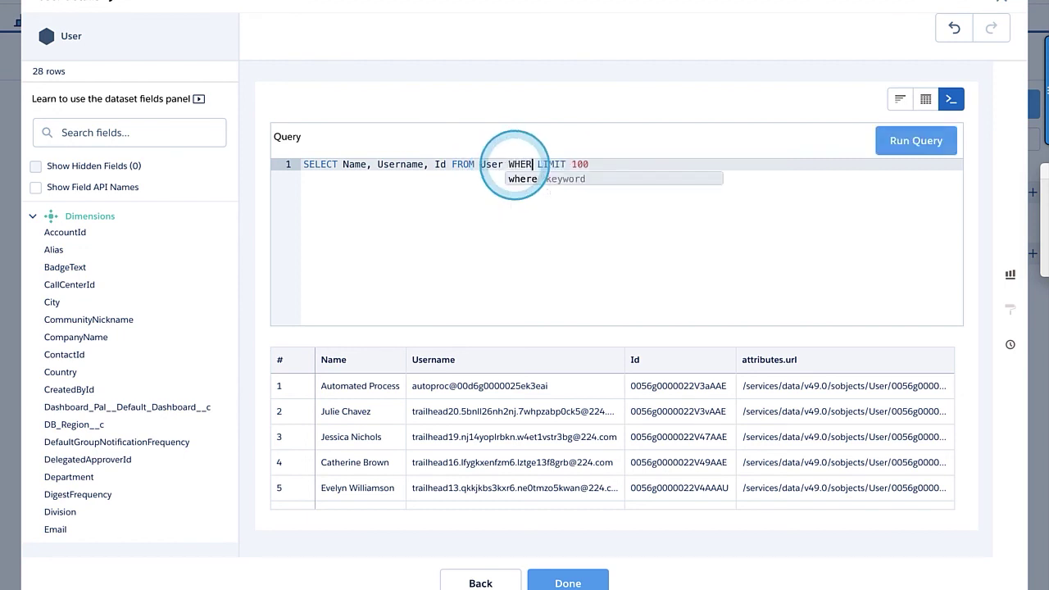
pyautogui.write('E')
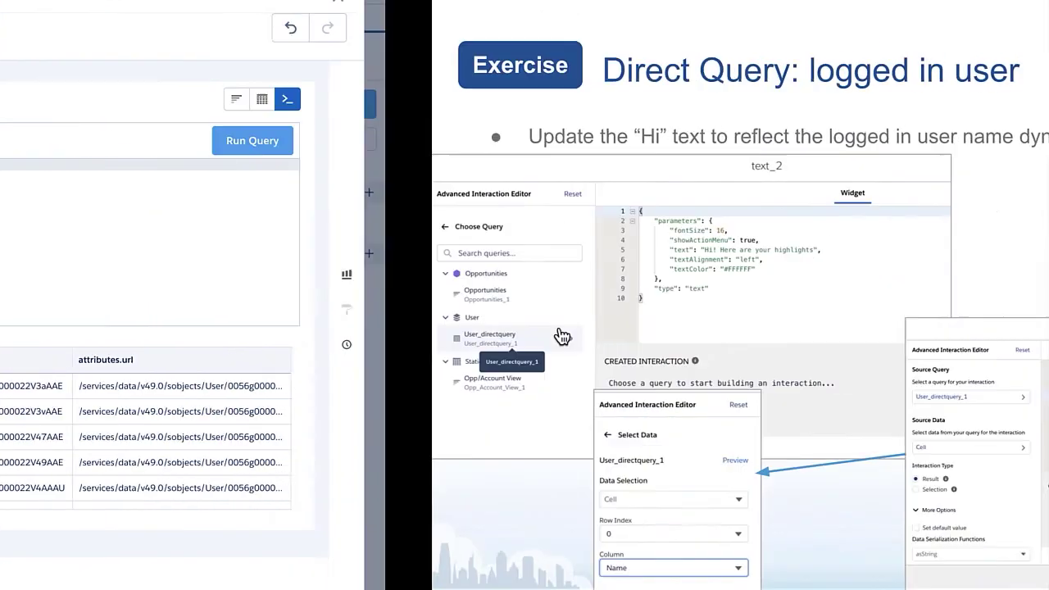
pyautogui.press('Left')
pyautogui.press('Left')
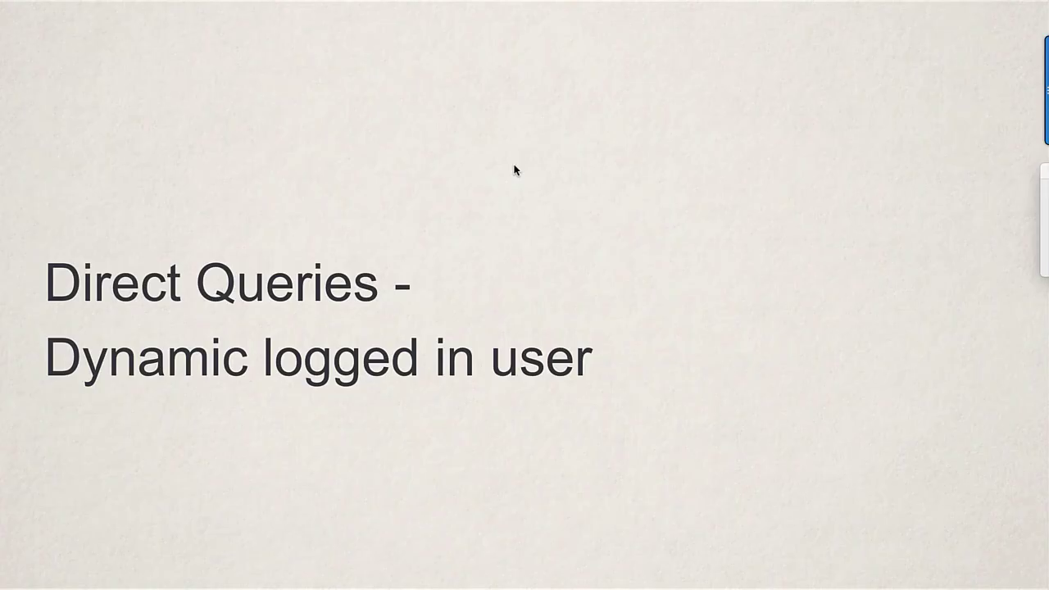
pyautogui.press('Left')
pyautogui.press('Right')
pyautogui.press('Right')
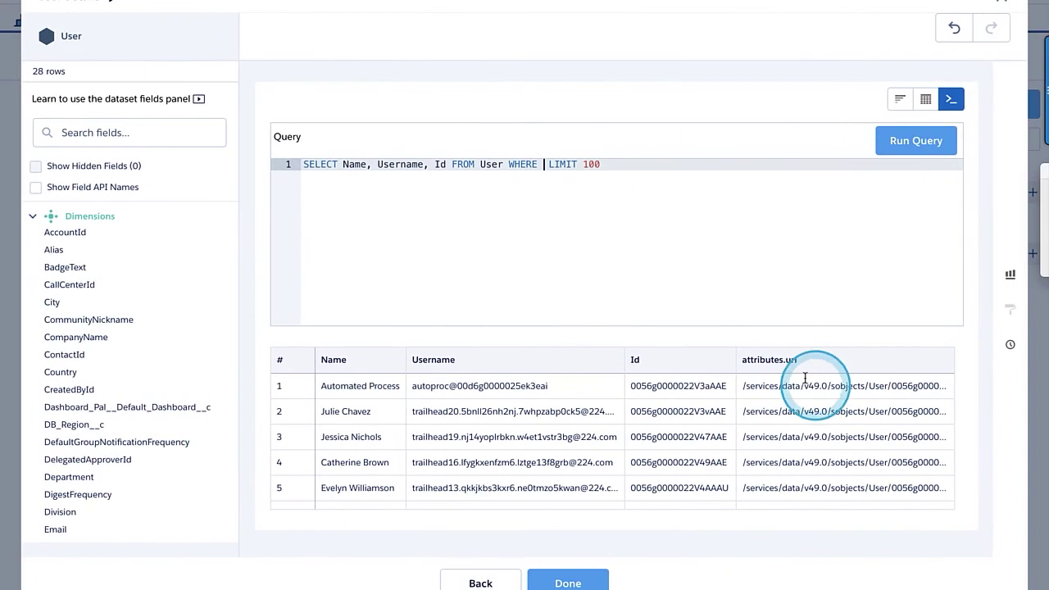
# - Complete the User query's WHERE clause with the condition Id = '!{User.Id}'
pyautogui.click(549, 172)
pyautogui.write("Id = '")
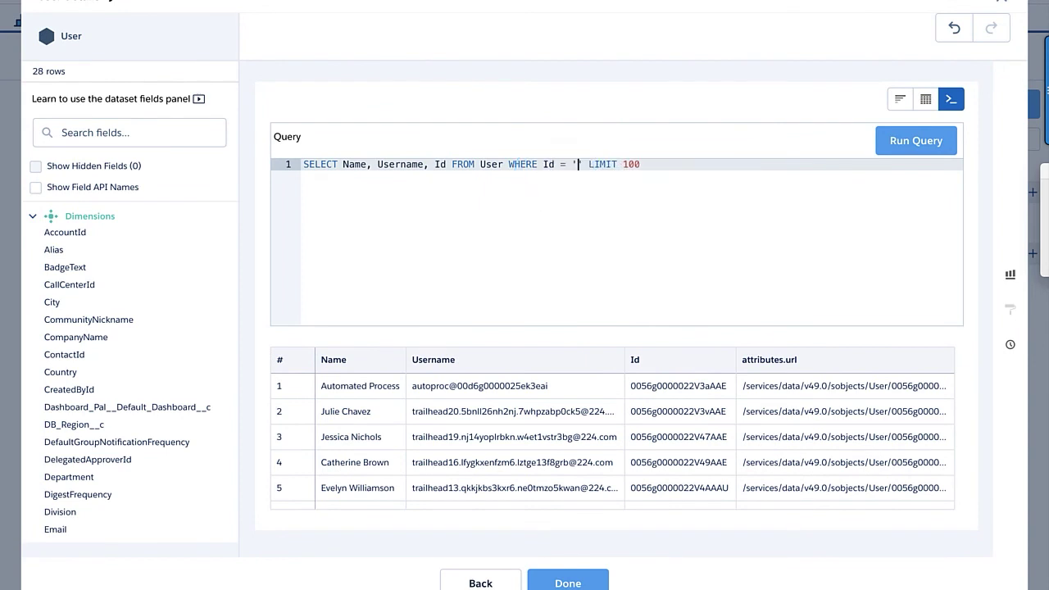
pyautogui.click(549, 174)
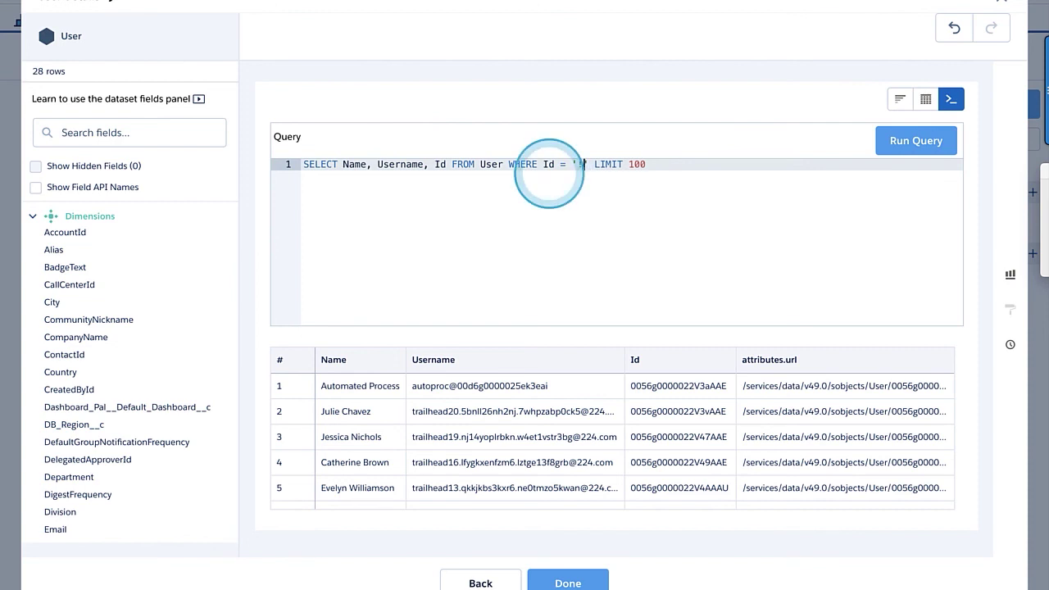
pyautogui.write('!{User.I')
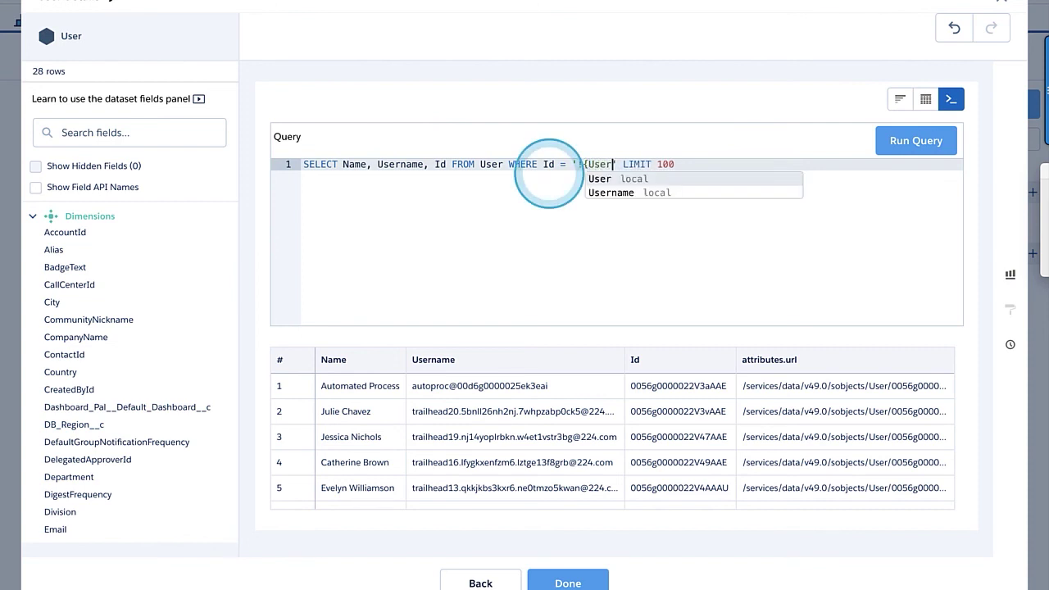
pyautogui.write('d')
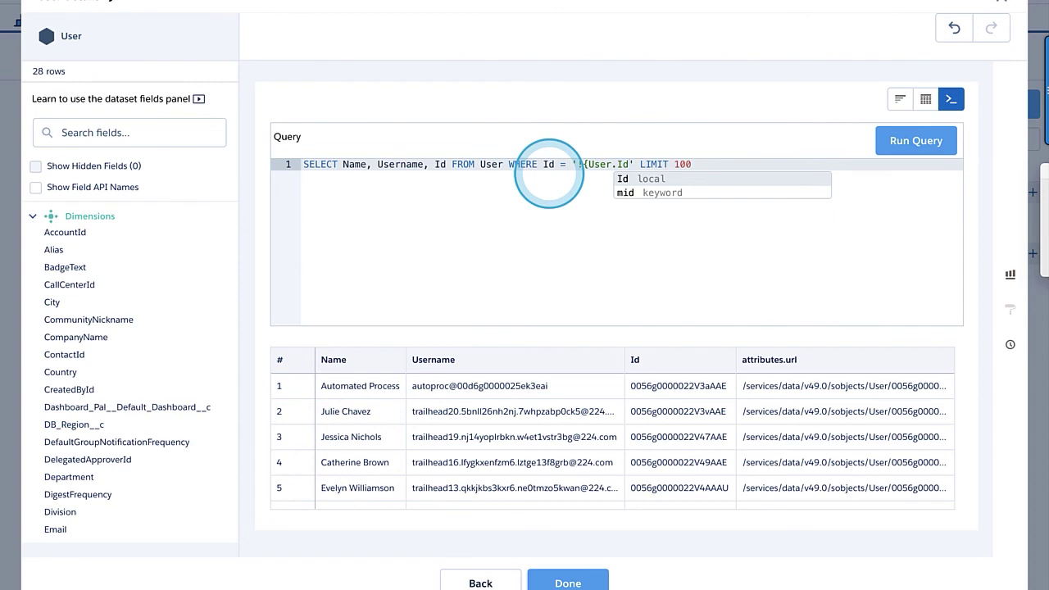
pyautogui.write('}')
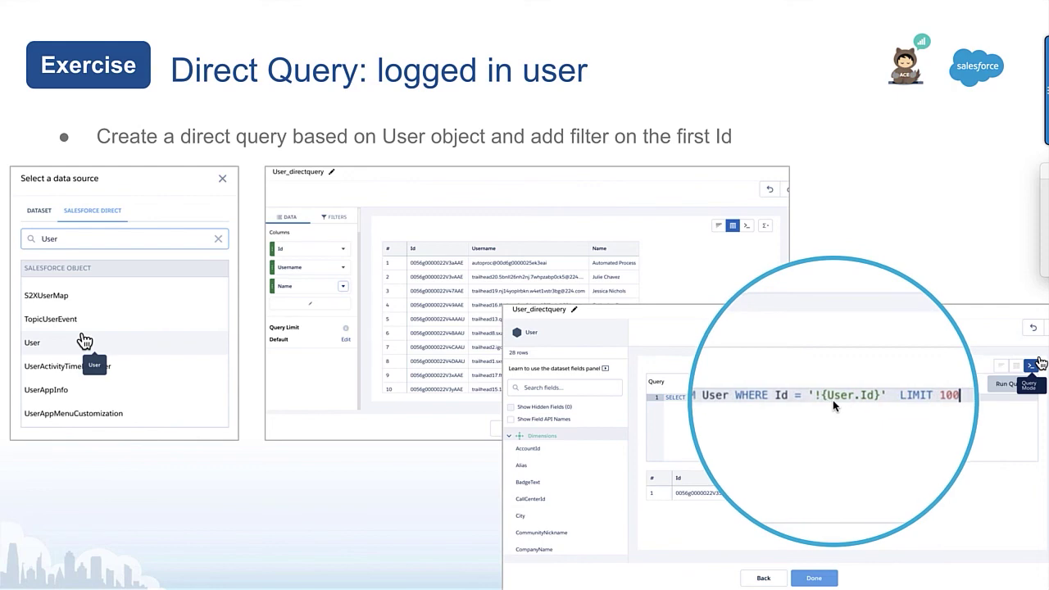
pyautogui.click(833, 402)
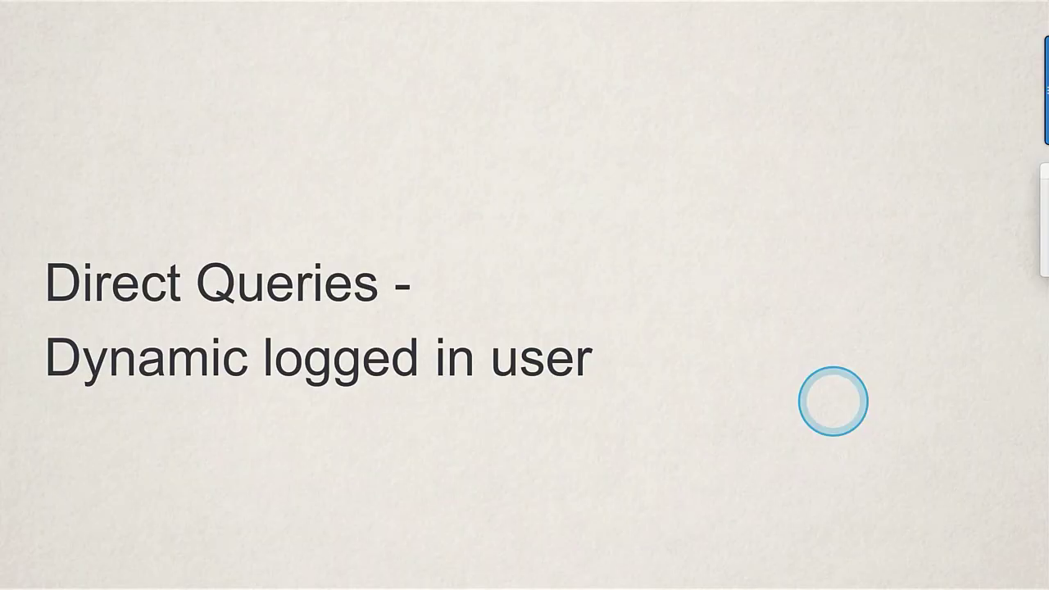
pyautogui.click(833, 401)
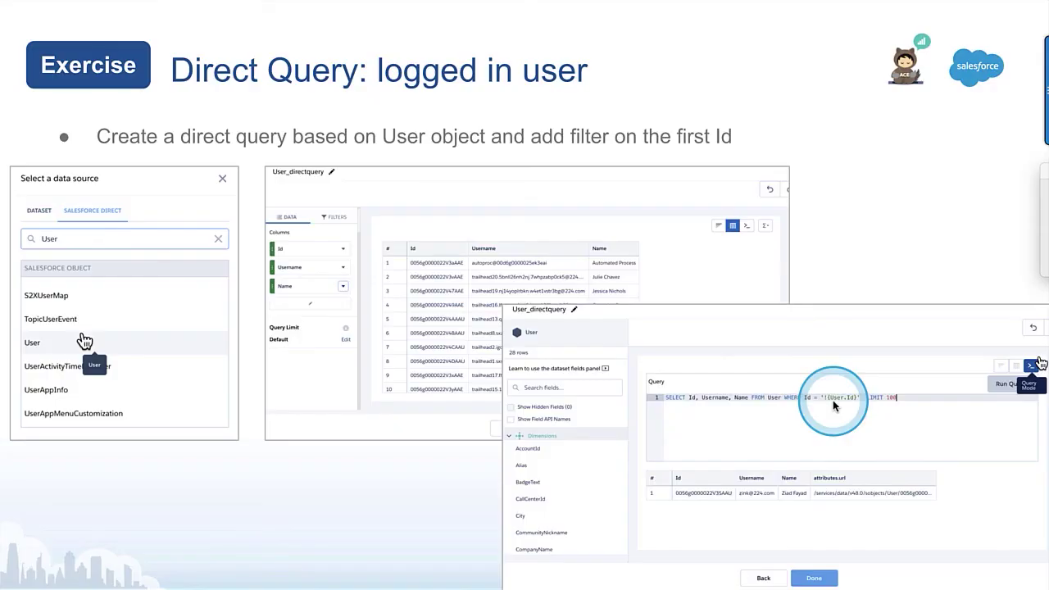
pyautogui.click(833, 400)
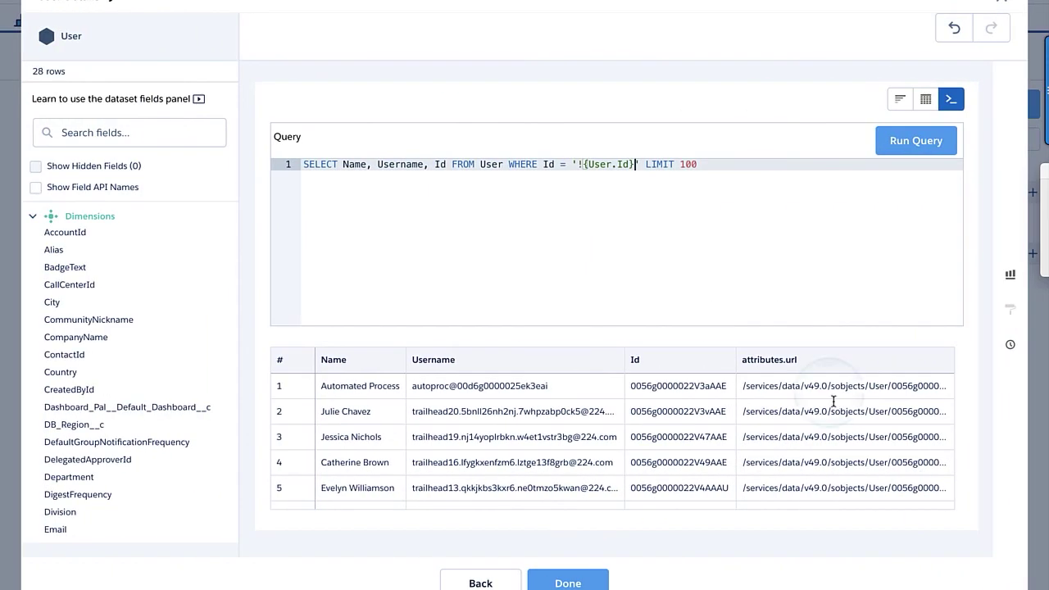
# - Run the filtered User query and finish it as the dashboard query user details
pyautogui.click(928, 143)
pyautogui.click(746, 292)
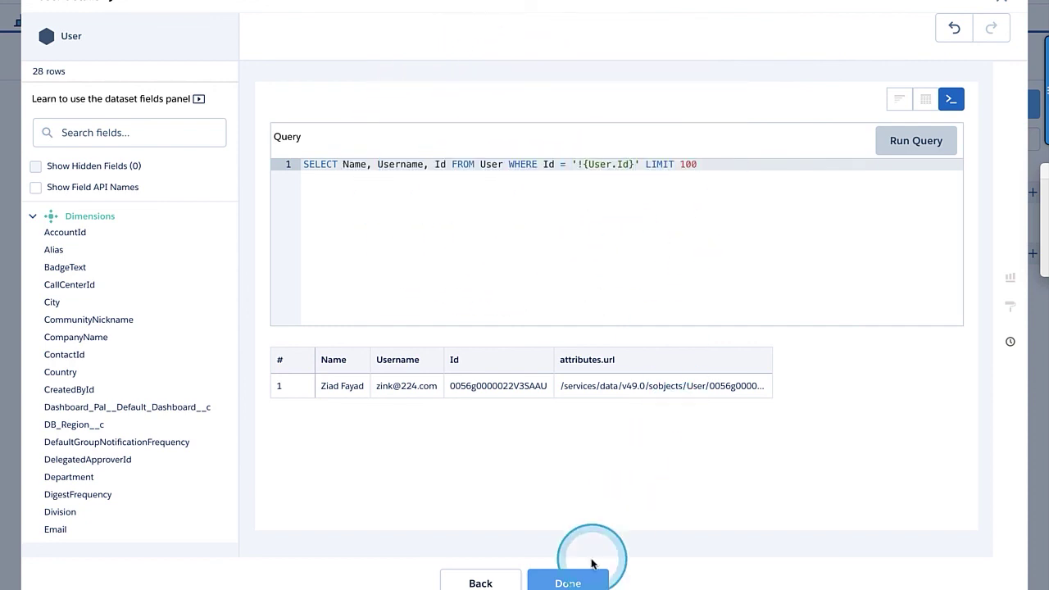
pyautogui.click(571, 583)
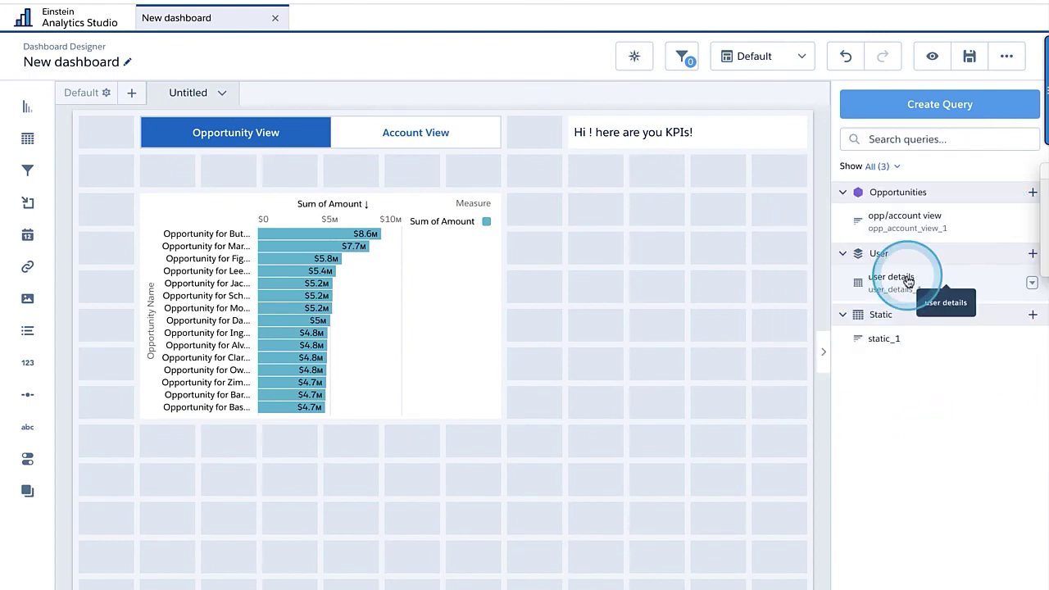
# - Open the greeting text widget in the Advanced Editor and choose user details as the interaction's source query
pyautogui.moveTo(907, 282)
pyautogui.mouseDown()
pyautogui.moveTo(868, 292)
pyautogui.moveTo(907, 291)
pyautogui.moveTo(557, 98)
pyautogui.moveTo(609, 140)
pyautogui.moveTo(601, 137)
pyautogui.mouseUp()
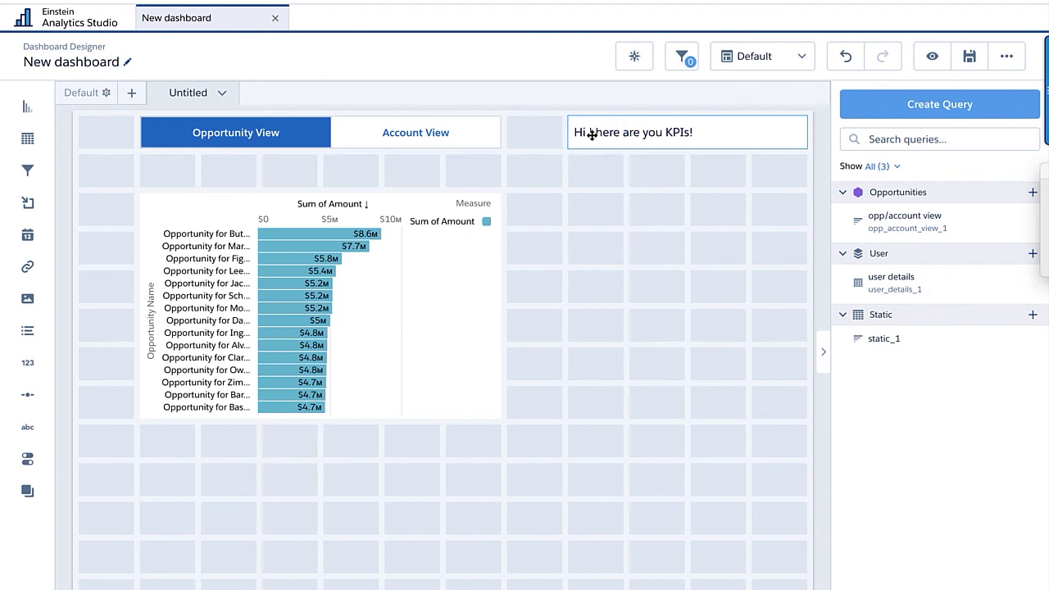
pyautogui.click(620, 135)
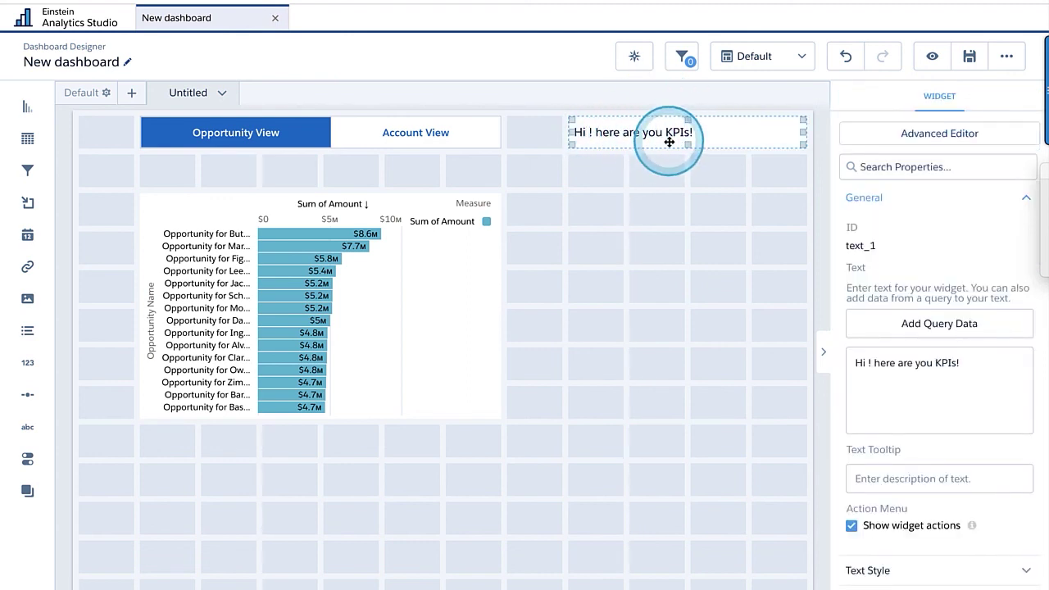
pyautogui.click(922, 139)
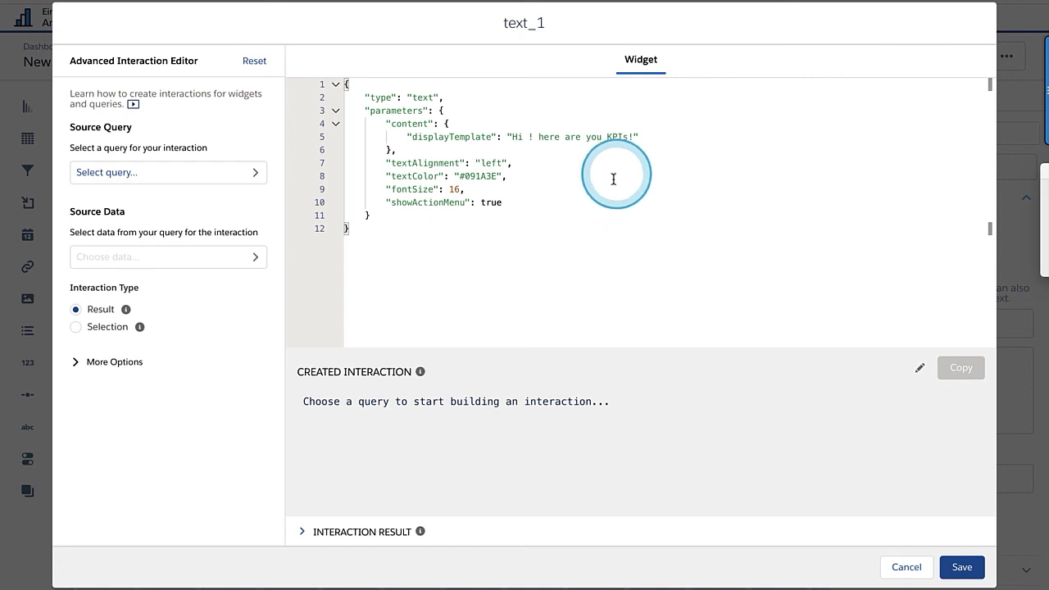
pyautogui.click(528, 136)
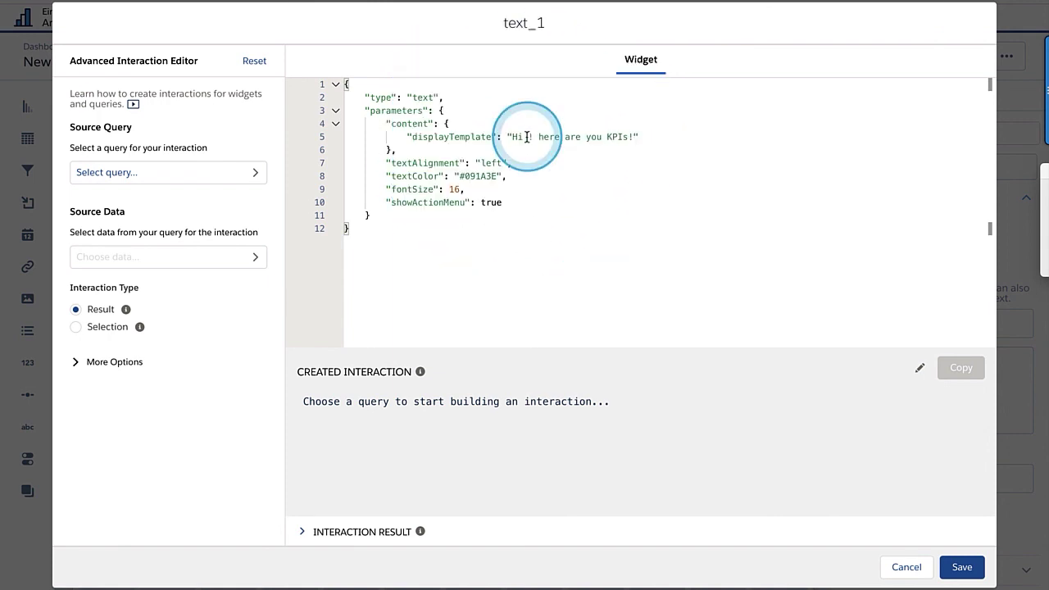
pyautogui.click(203, 172)
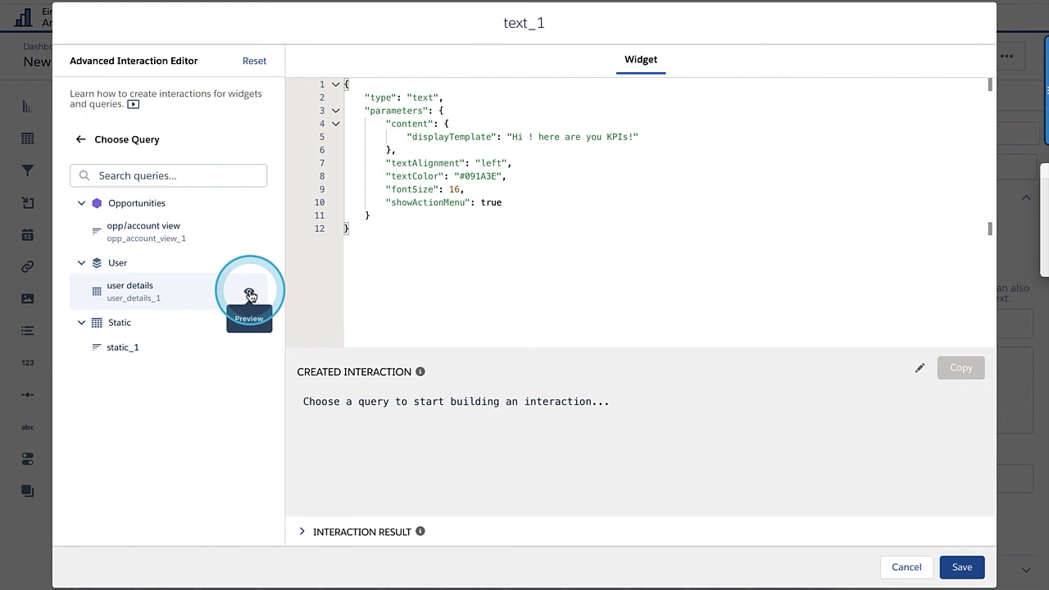
pyautogui.click(135, 289)
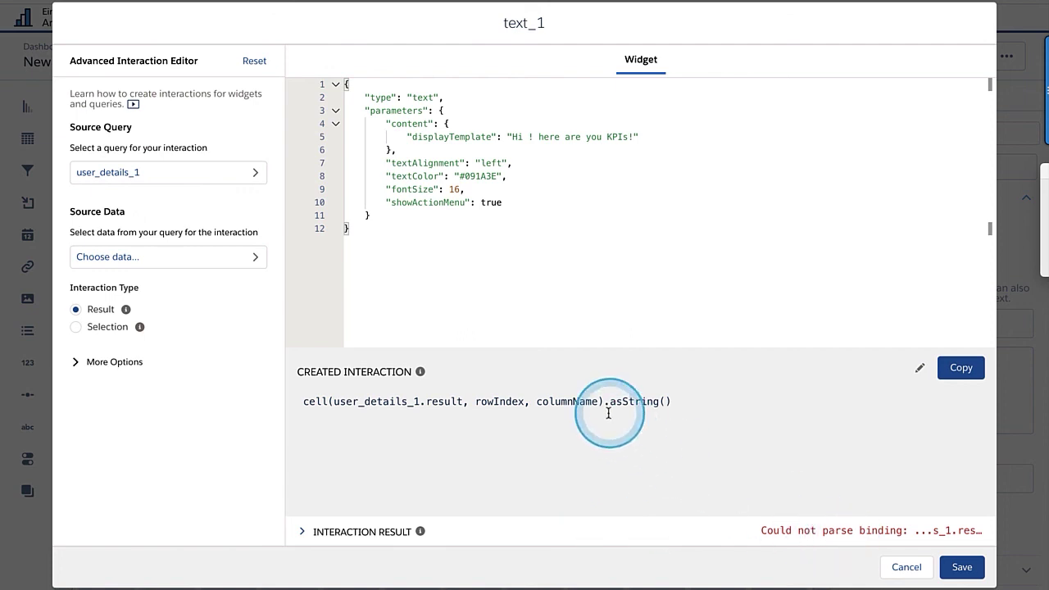
# - Set the interaction's source data to the cell at row index 0 in the Name column
pyautogui.click(194, 256)
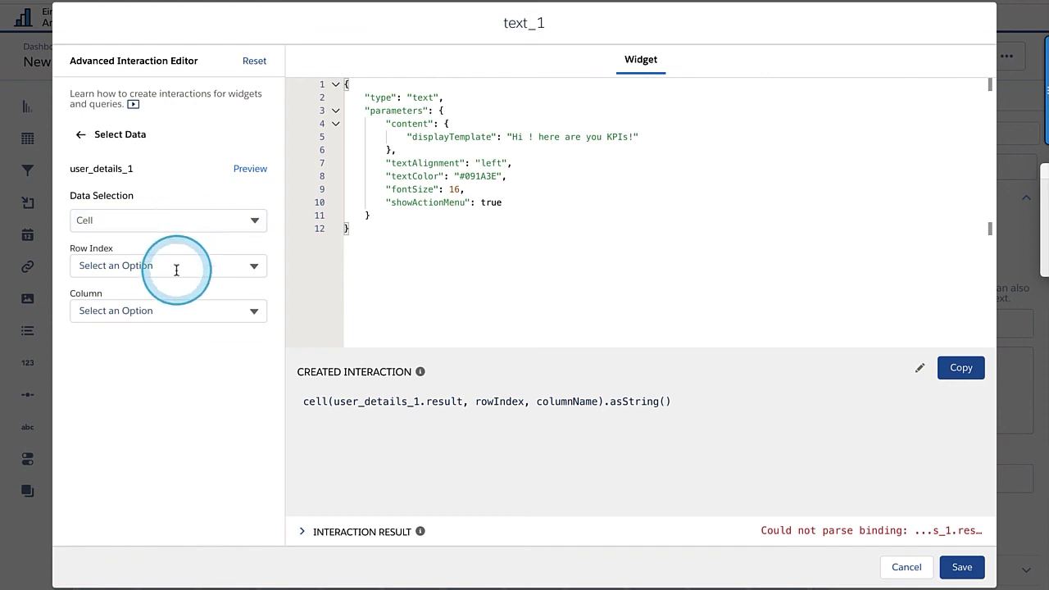
pyautogui.click(176, 267)
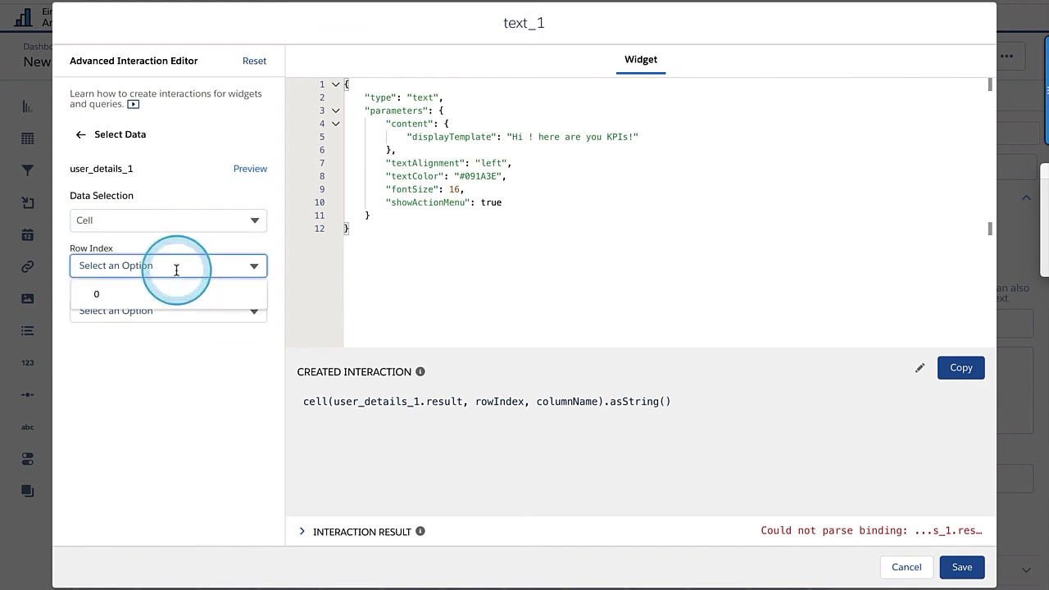
pyautogui.click(162, 297)
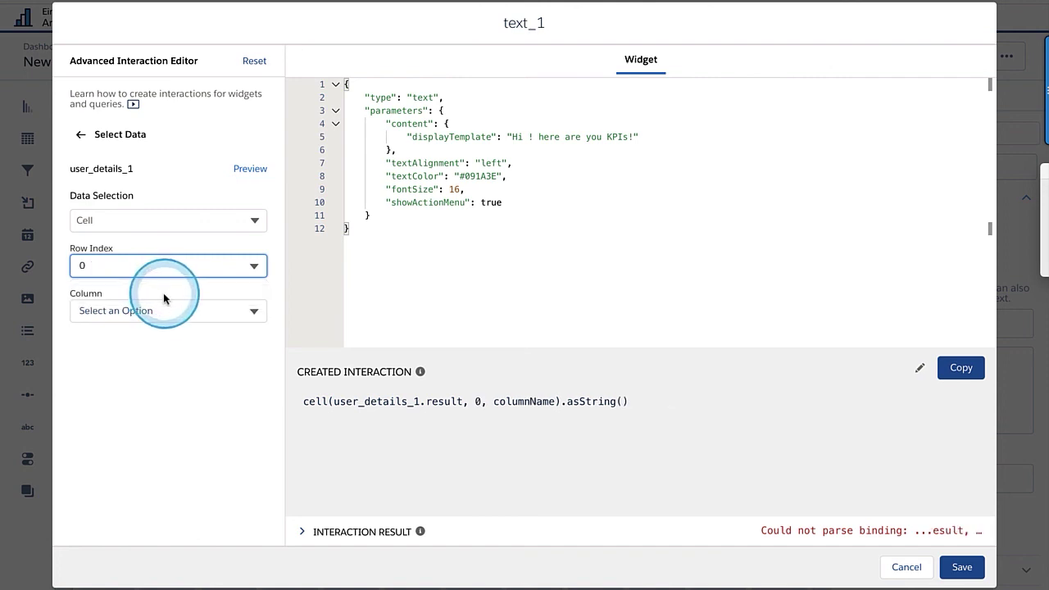
pyautogui.click(161, 311)
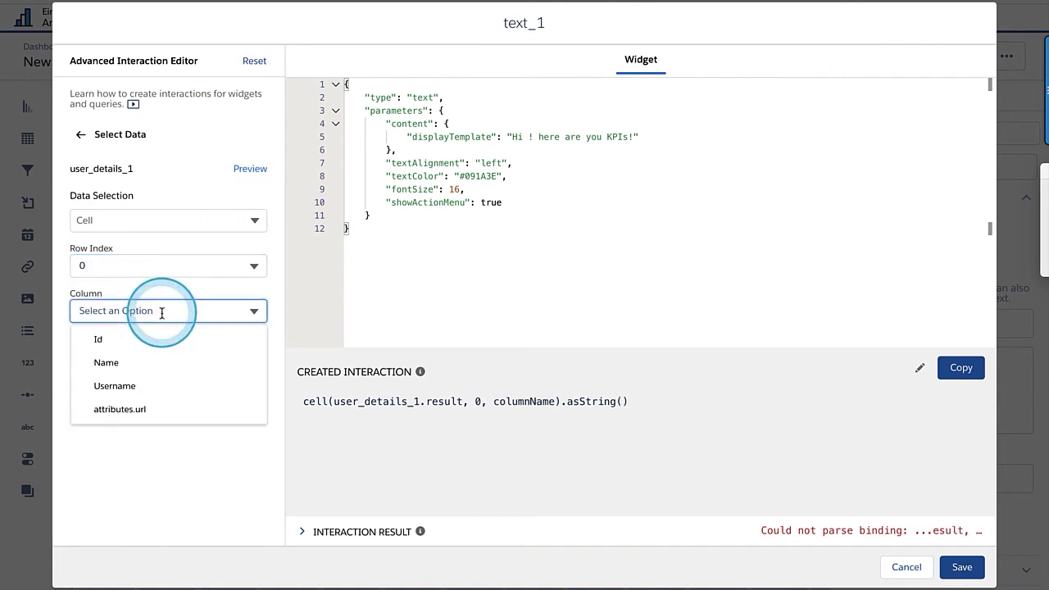
pyautogui.click(120, 369)
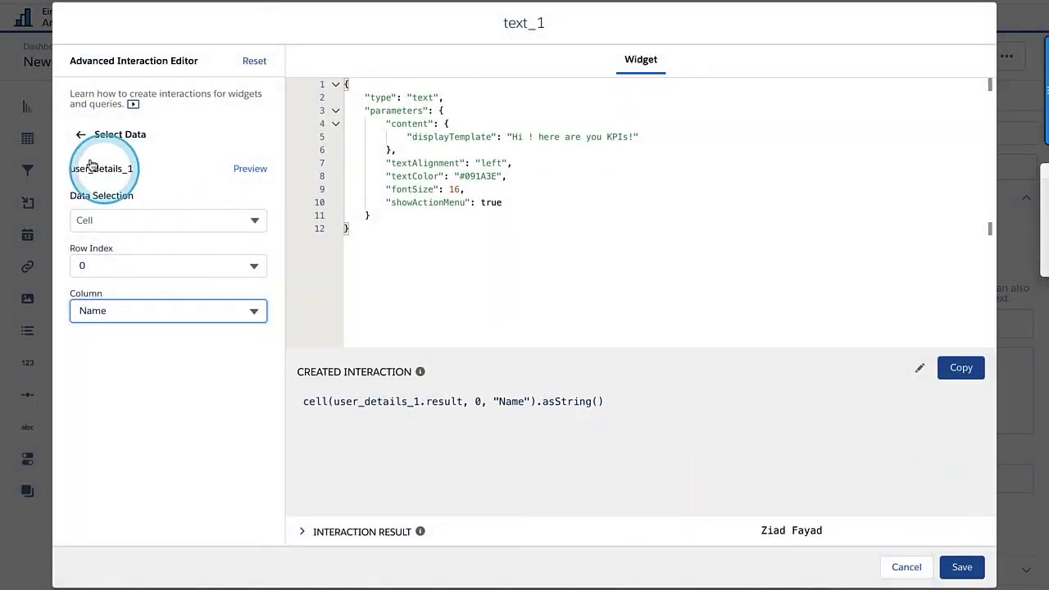
pyautogui.click(81, 134)
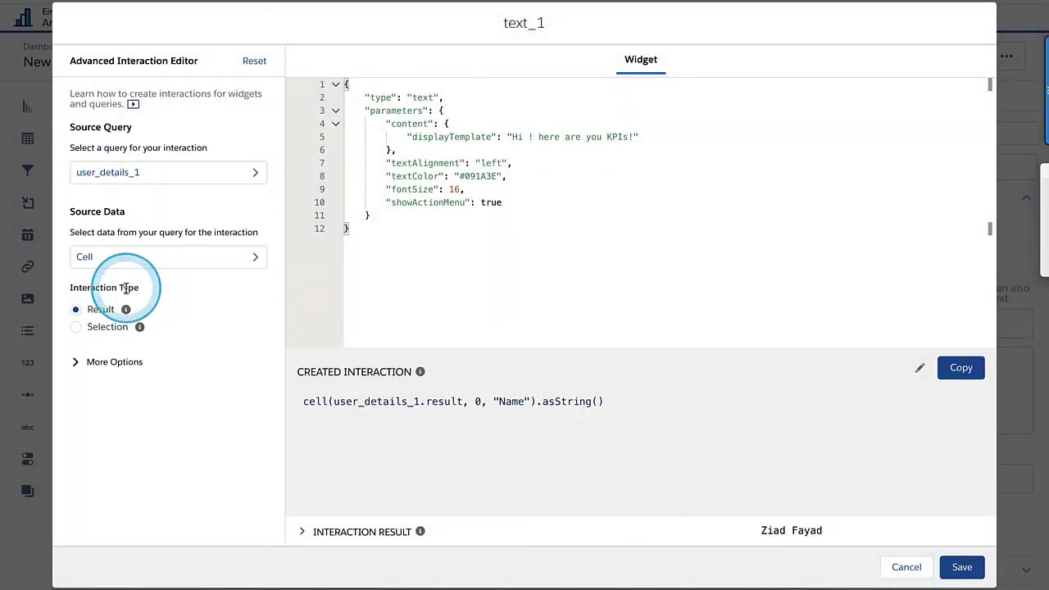
# - Copy the created interaction into the greeting's displayTemplate after Hi as {{cell(user_details_1.result, 0, \"Name\").asString()}} and save the widget
pyautogui.click(77, 362)
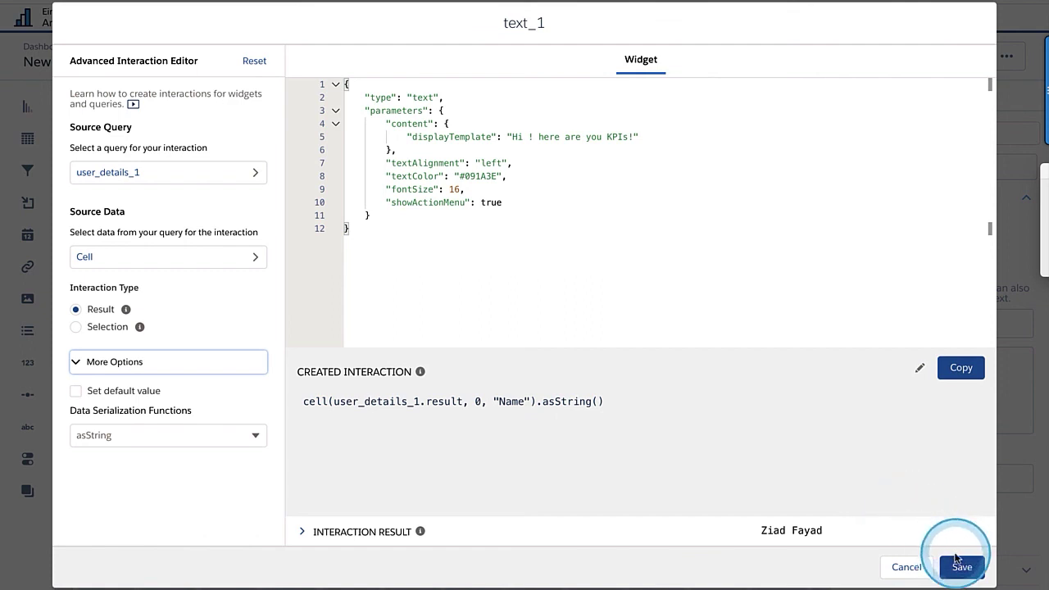
pyautogui.click(959, 371)
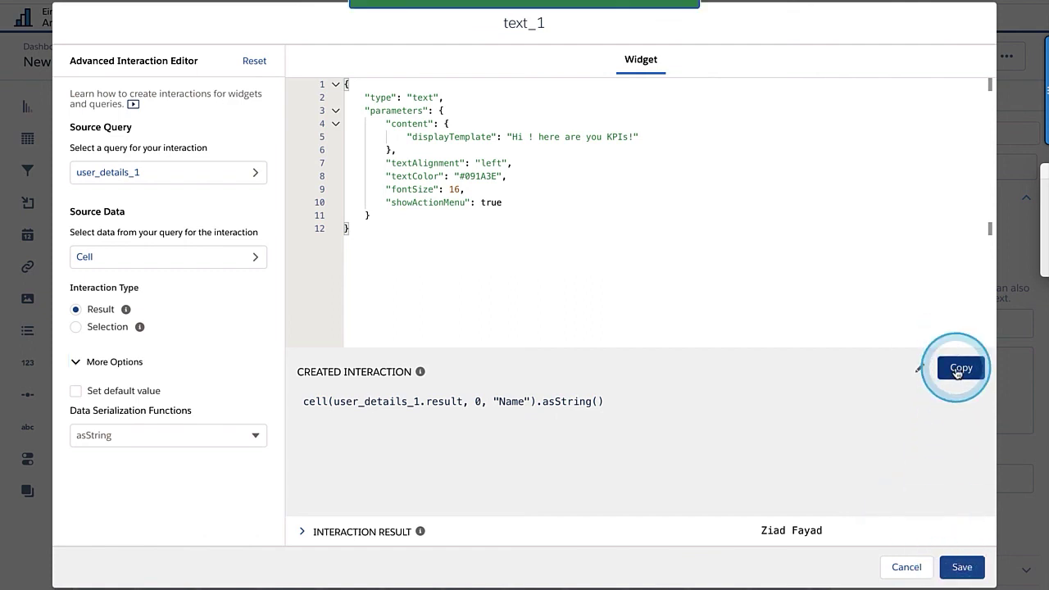
pyautogui.click(527, 137)
pyautogui.click(527, 137)
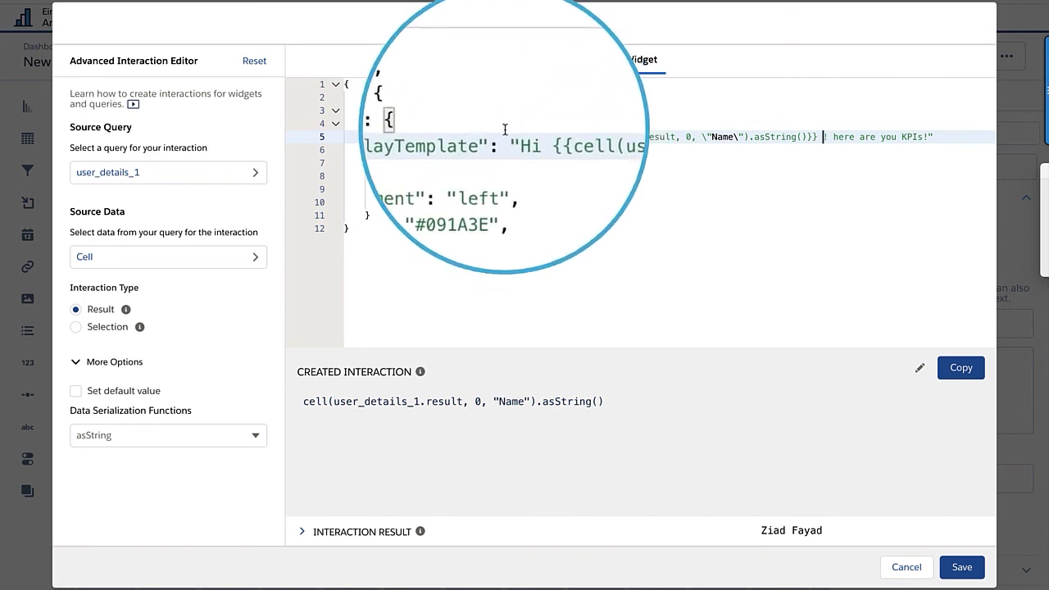
pyautogui.click(942, 139)
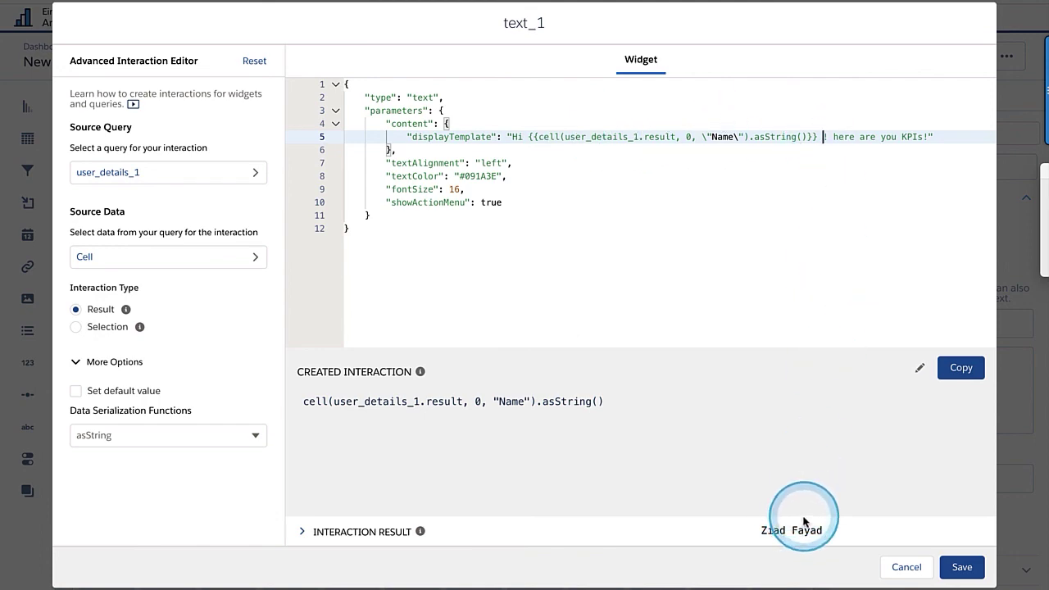
pyautogui.click(961, 570)
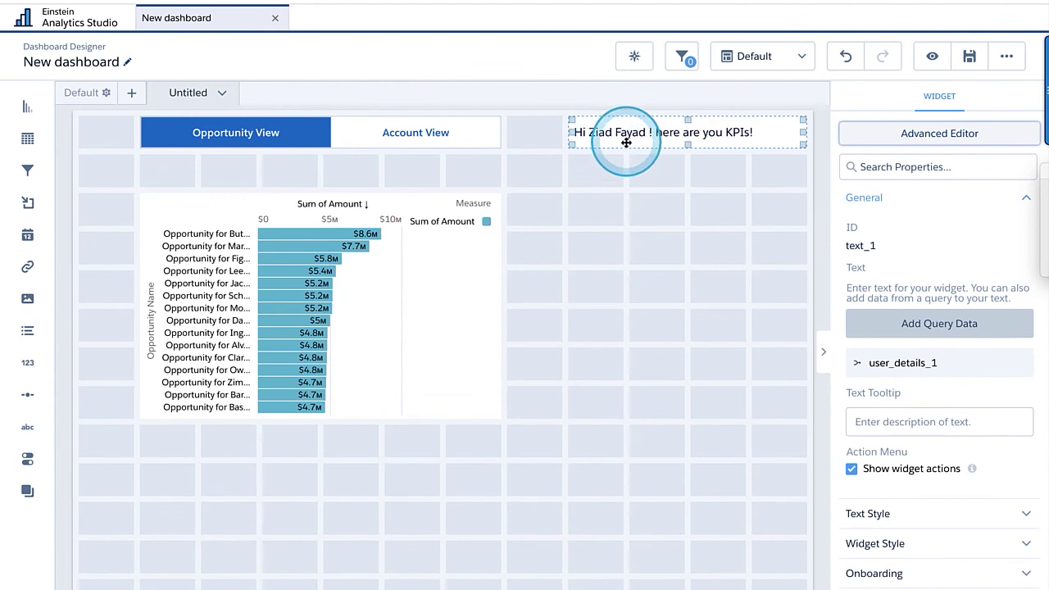
# - Preview the dashboard to check the dynamic greeting and return to editing
pyautogui.click(931, 56)
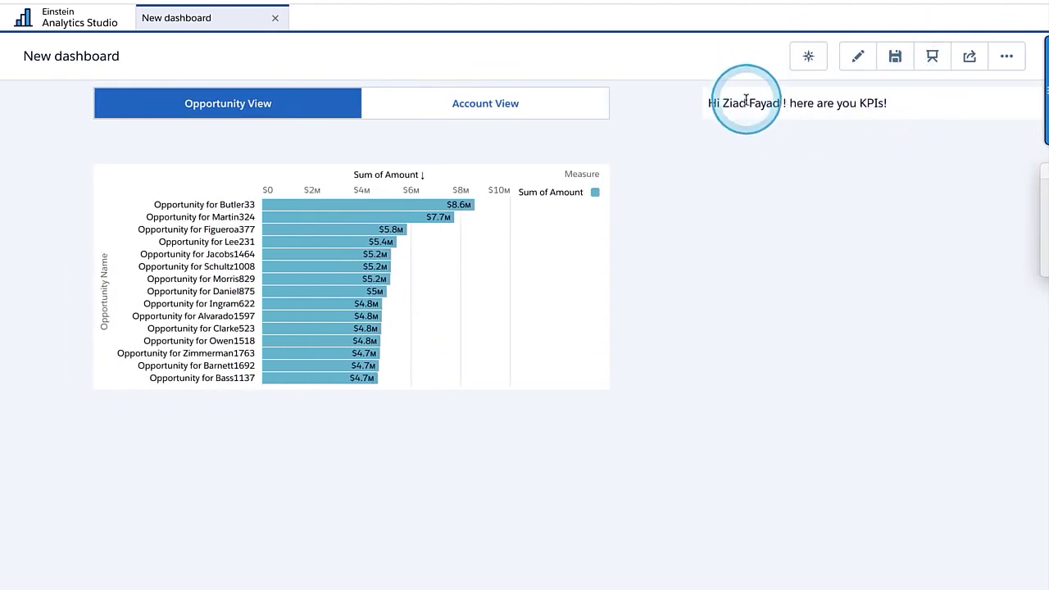
pyautogui.click(857, 57)
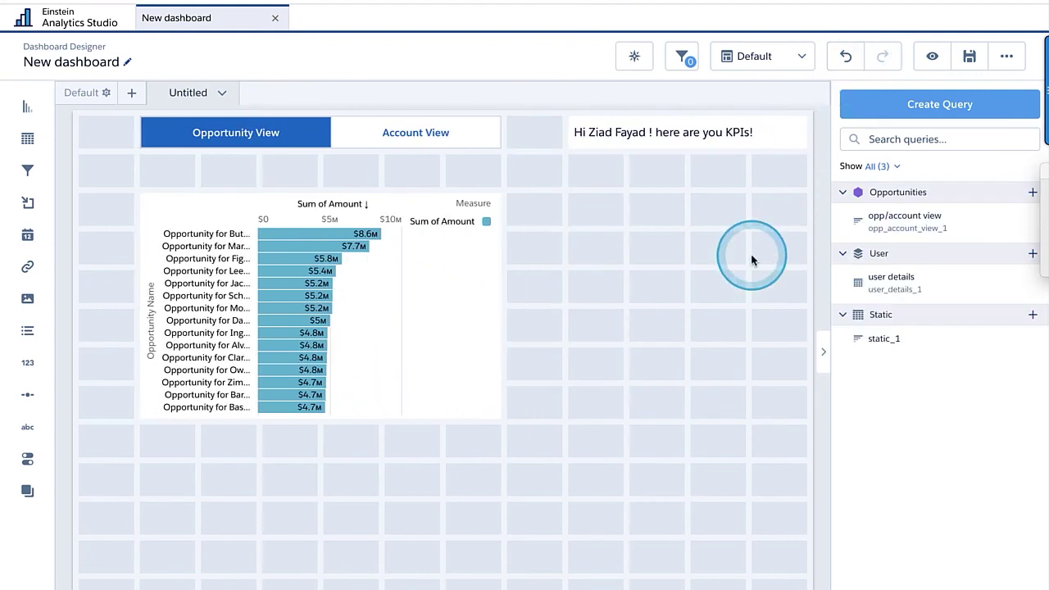
# - View the Opportunities bar chart's widget code in the Advanced Editor and close it by saving
pyautogui.click(472, 238)
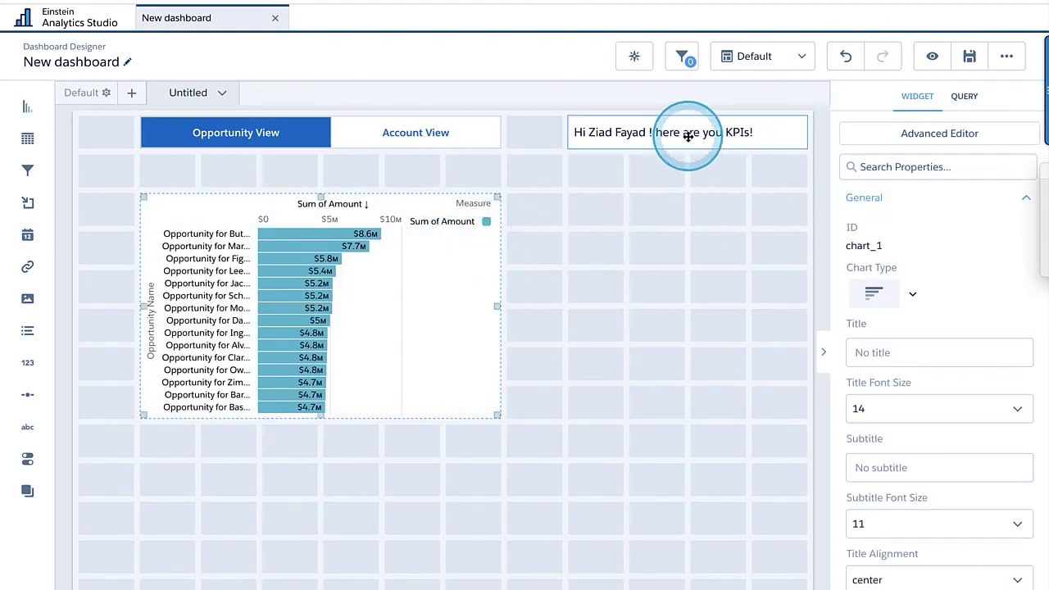
pyautogui.click(940, 133)
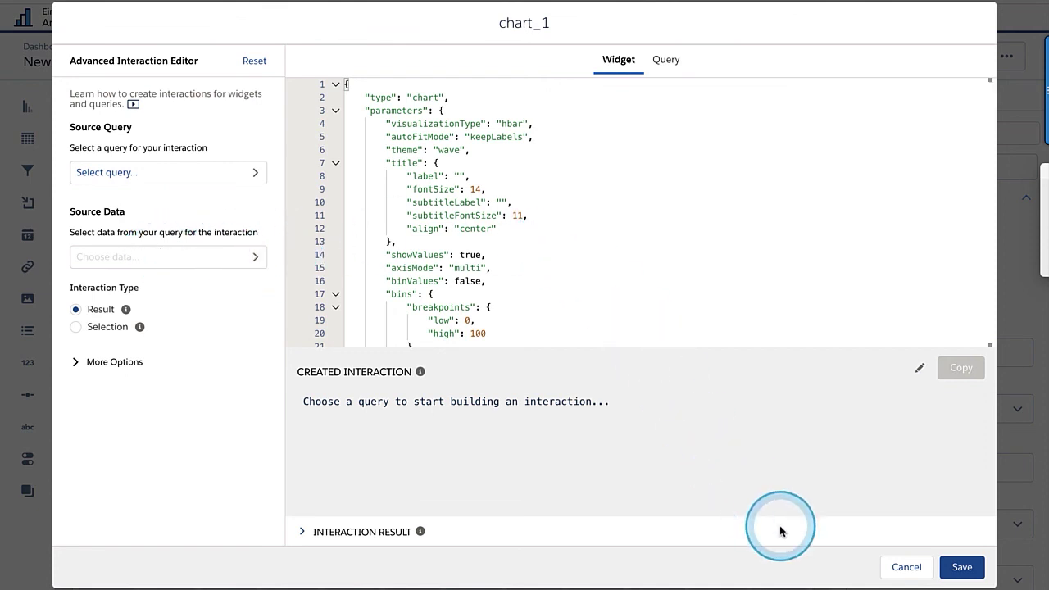
pyautogui.click(961, 569)
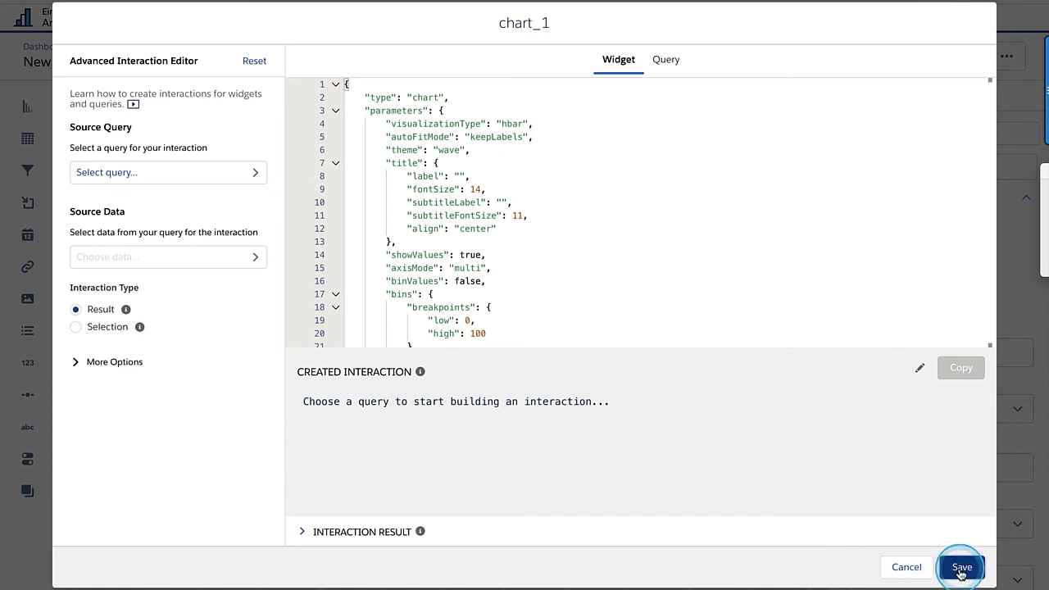